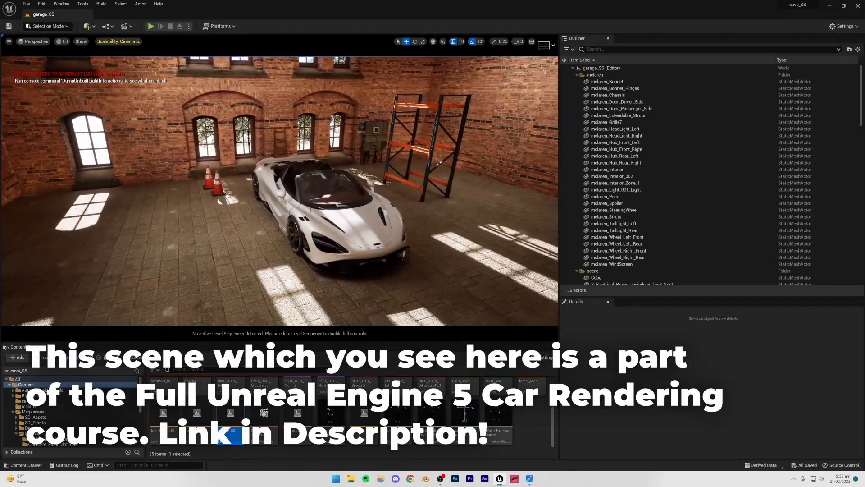
- Collapse the mclaren and scene folders in the garage_SS level's actor hierarchy
click(350, 223)
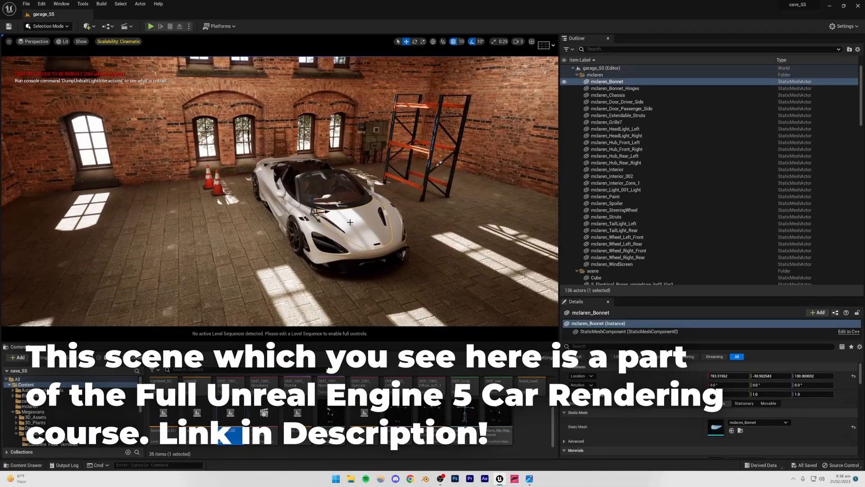
double_click(591, 75)
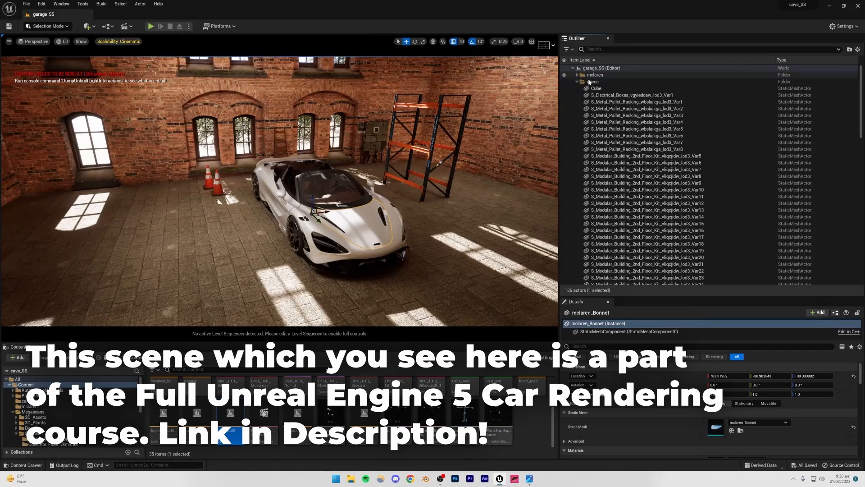
double_click(592, 81)
click(594, 75)
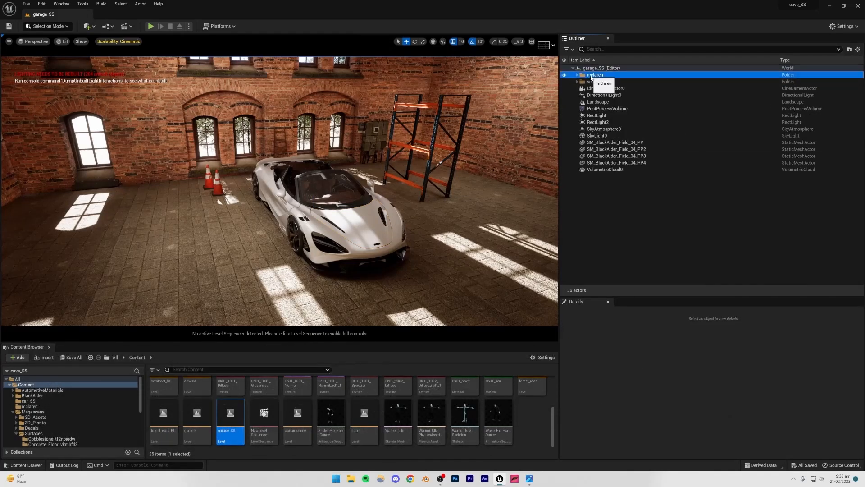
right_click(595, 76)
mouse_move(607, 125)
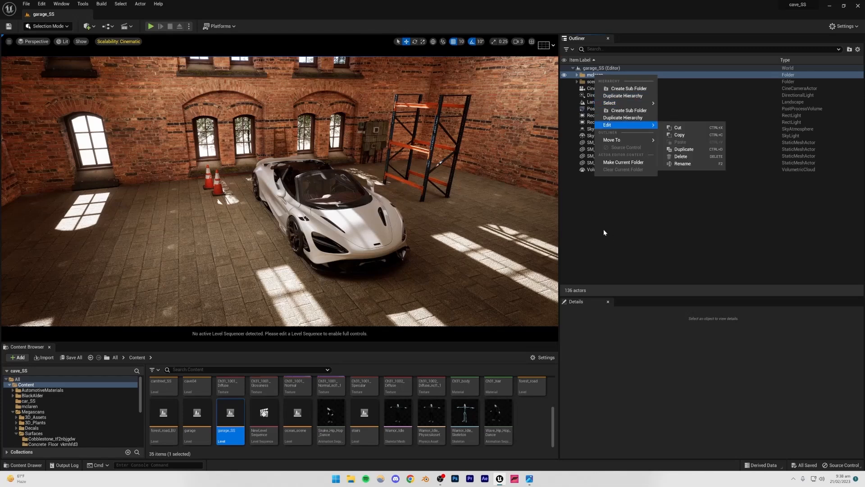
click(498, 242)
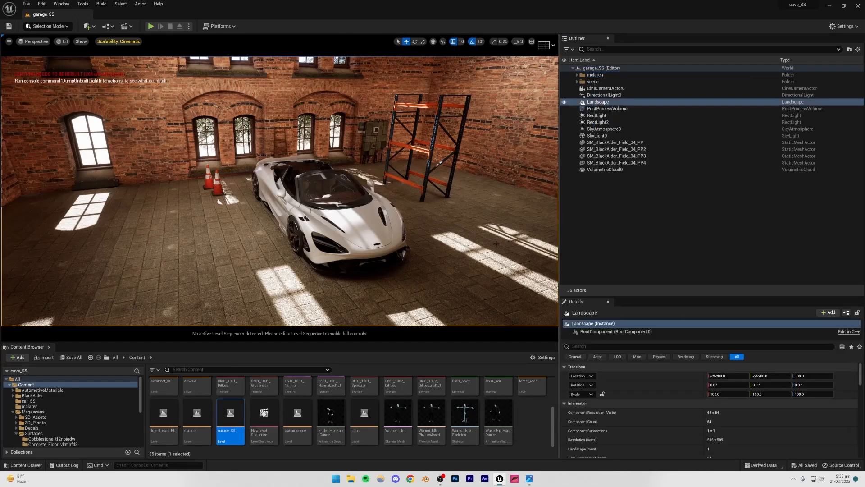
click(349, 227)
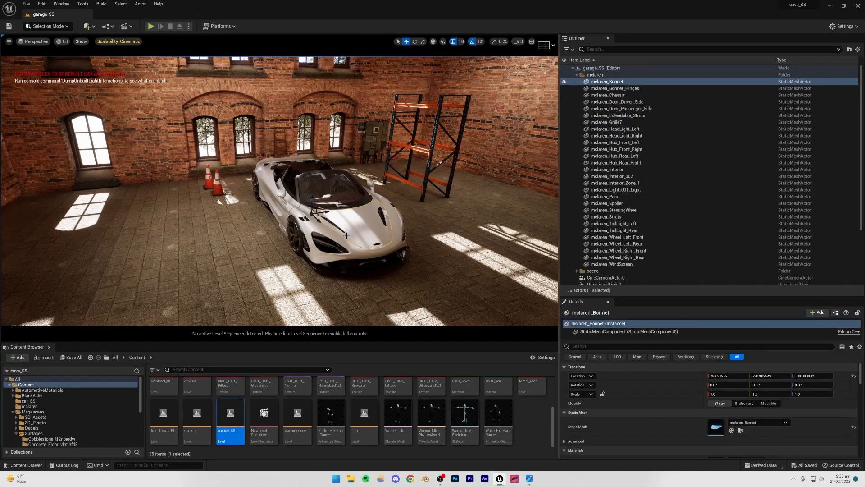
- Collapse the mclaren folder and select all of its descendants
click(577, 75)
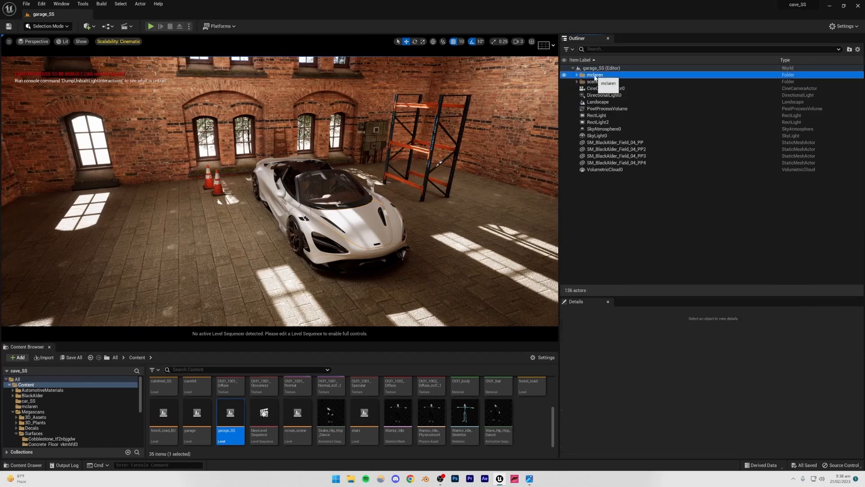
right_click(594, 75)
mouse_move(612, 103)
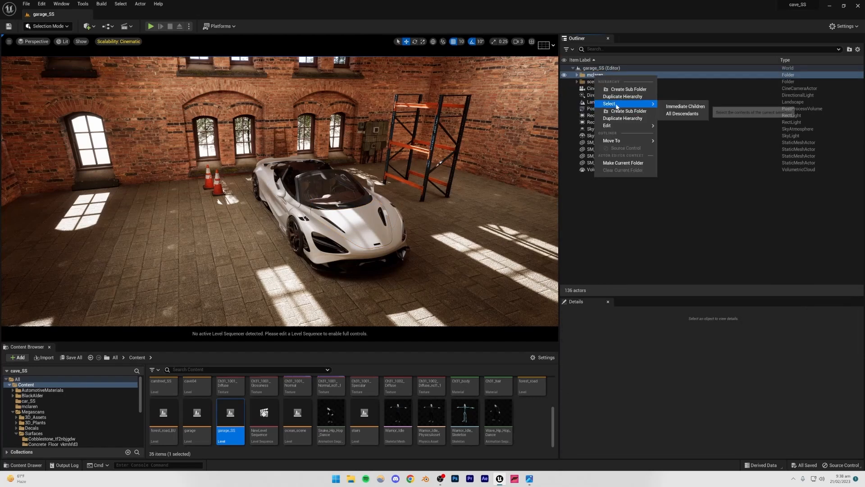
click(670, 115)
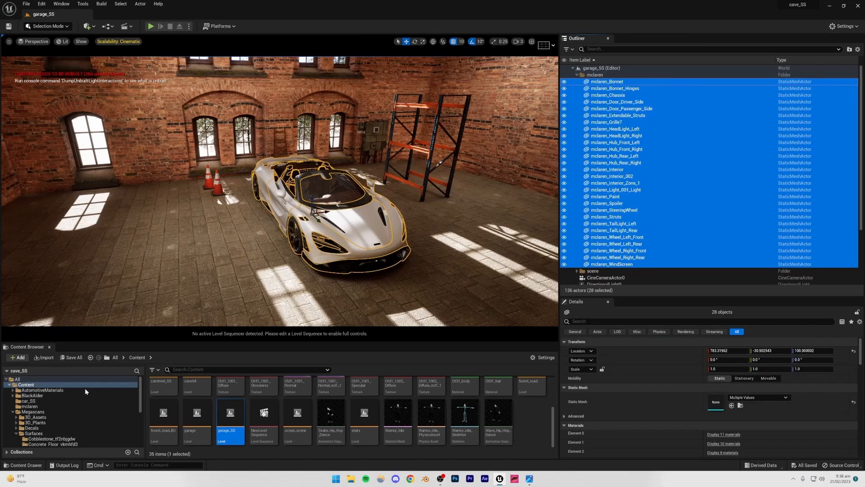
- Create a new level from the Empty Level template
click(26, 4)
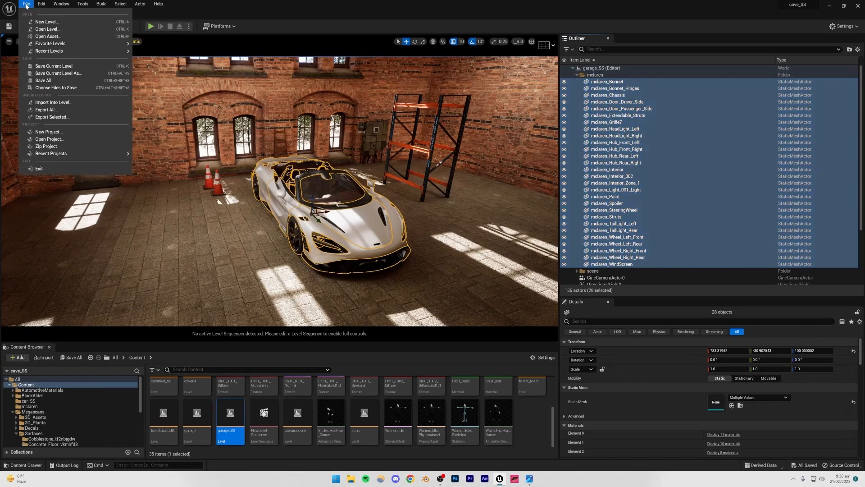
click(44, 22)
click(466, 199)
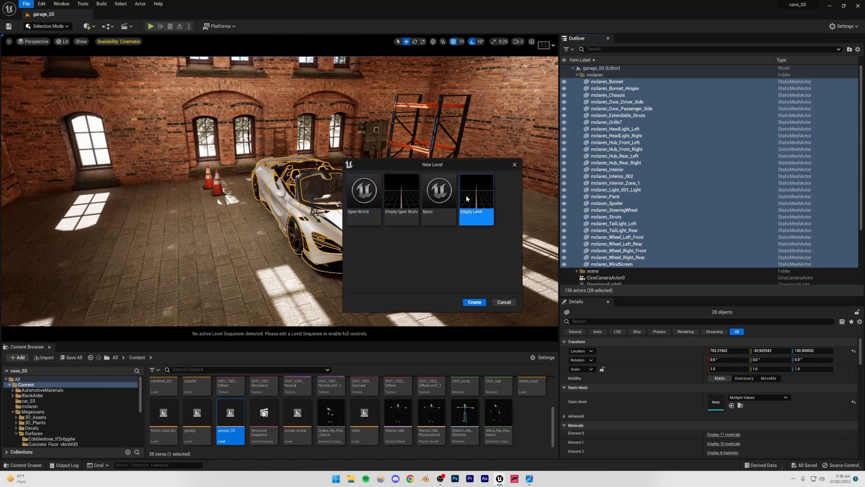
click(475, 303)
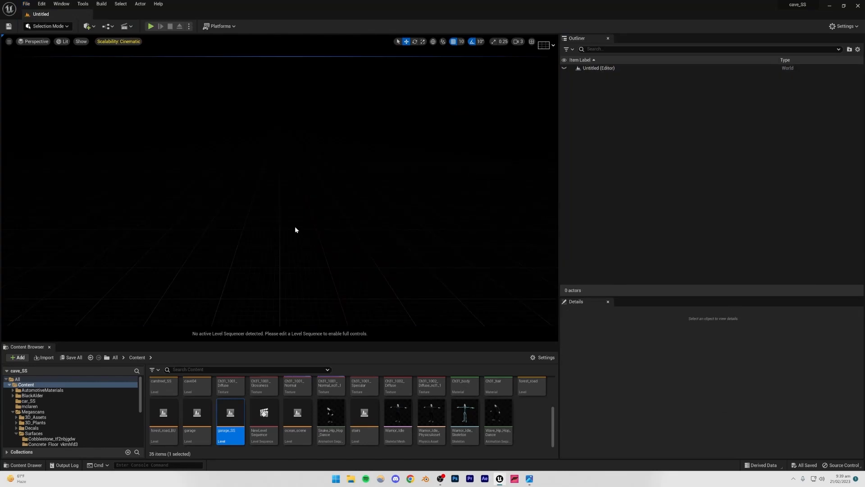
- Save the new level in the Content folder as forestcarSS
key(ctrl+s)
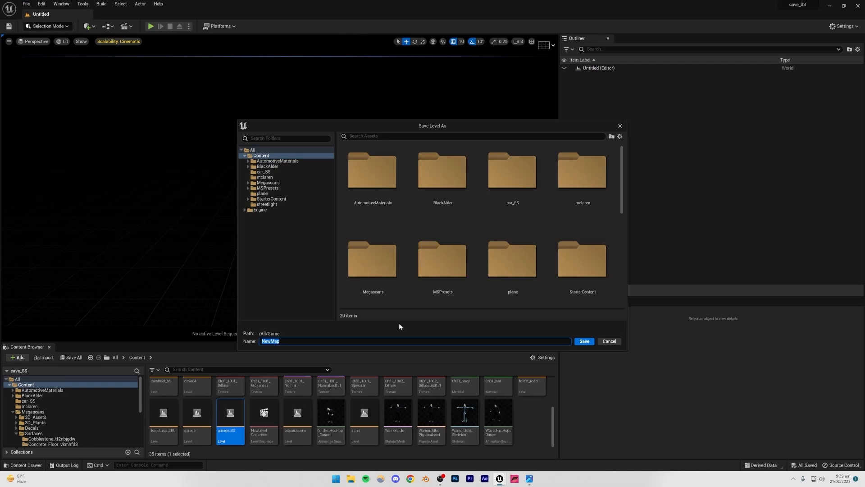
text(forestcarSS)
key(Return)
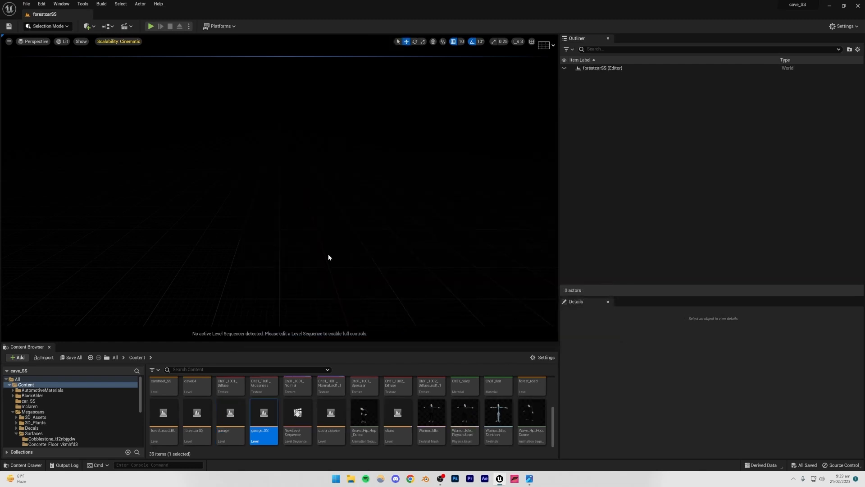
- Create a new landscape with the default settings and return to Selection mode
click(47, 26)
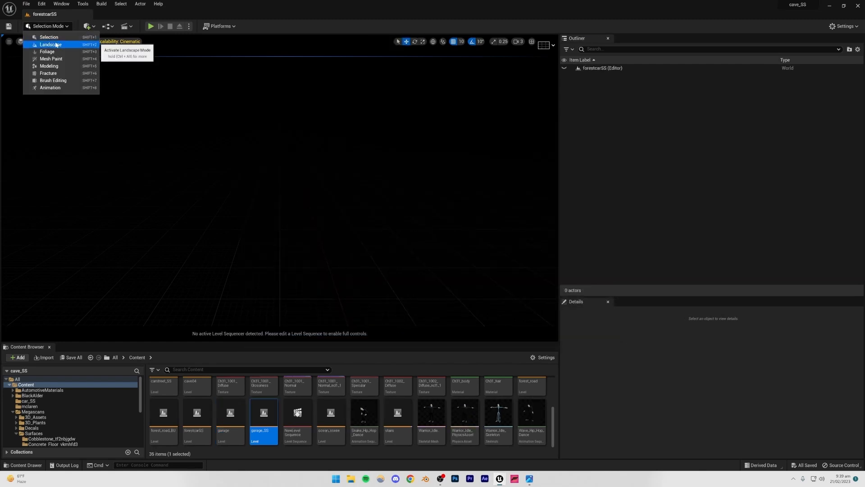
click(45, 45)
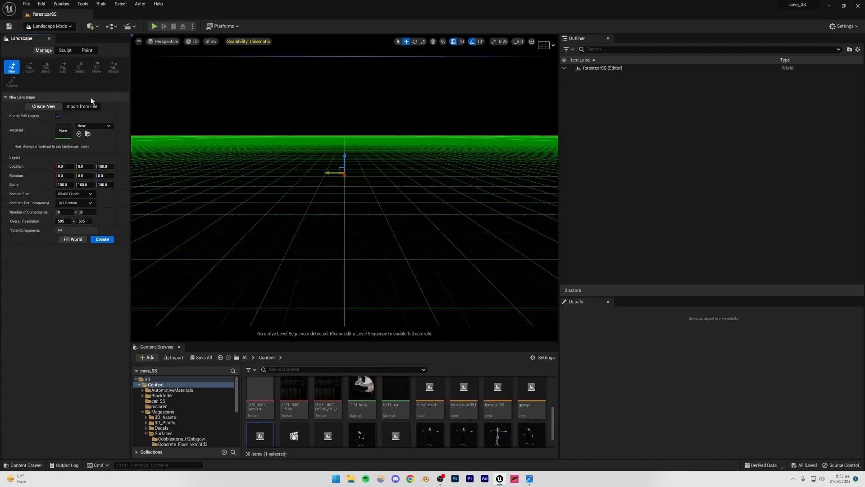
click(102, 239)
click(47, 26)
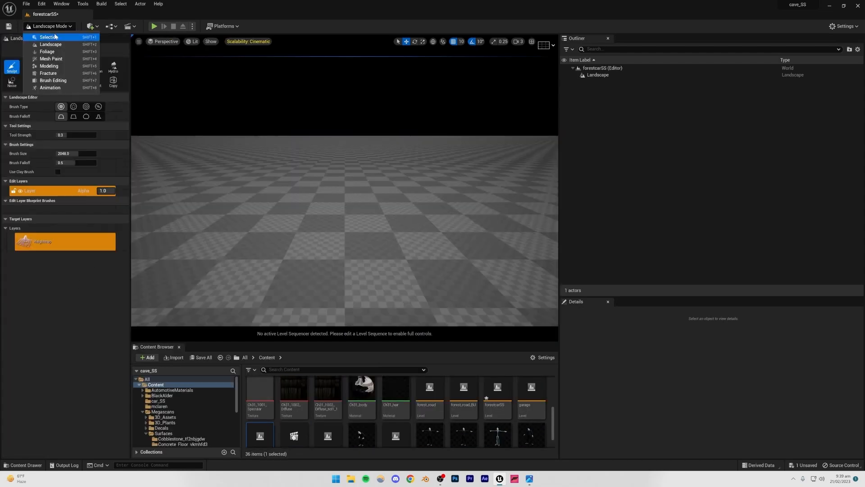
click(45, 35)
- Paste the copied McLaren parts into the level and deselect them
click(323, 207)
click(273, 103)
key(ctrl+v)
scroll(294, 252, down, 4)
right_drag(275, 116, 224, 92)
click(222, 72)
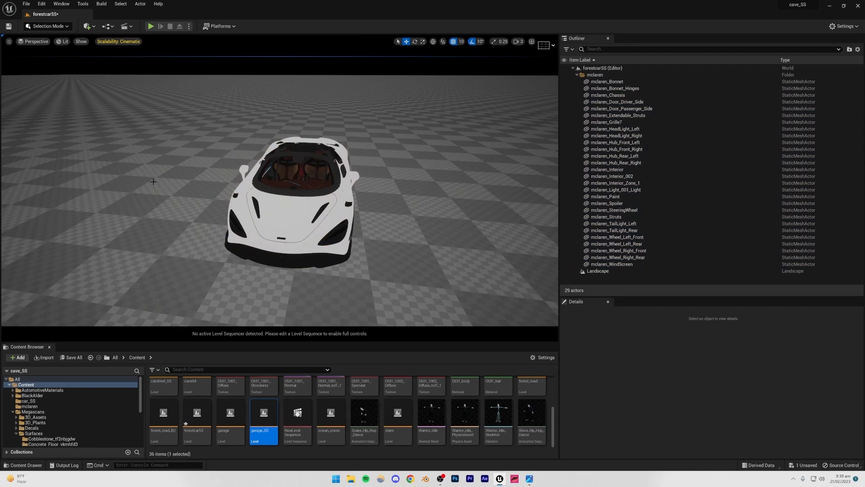
- Add a sky light, atmospheric light, sky atmosphere, volumetric cloud and height fog with the Env. Light Mixer
click(60, 4)
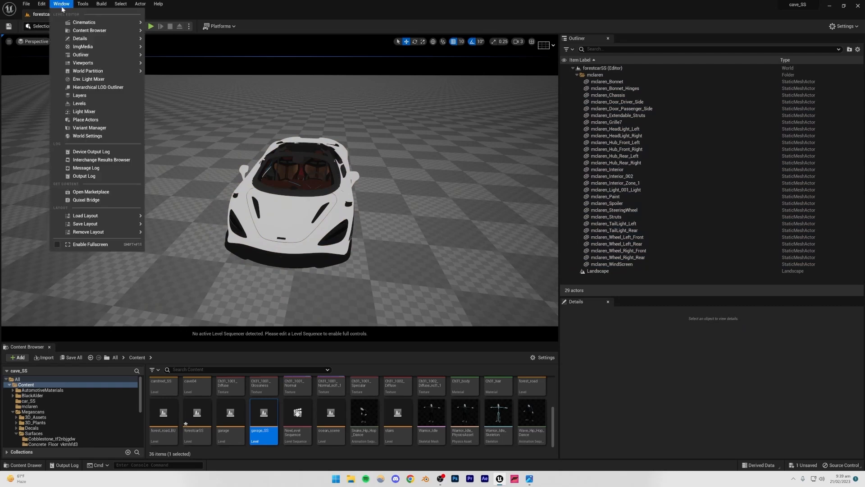
click(87, 79)
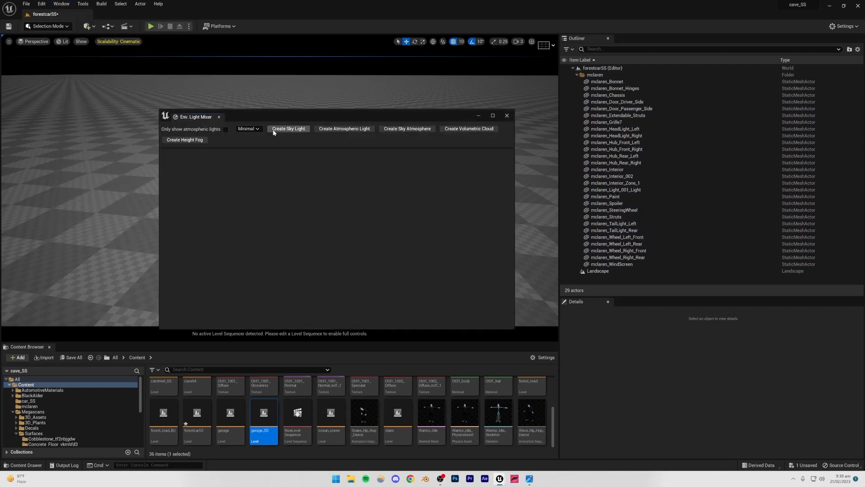
click(274, 132)
click(282, 131)
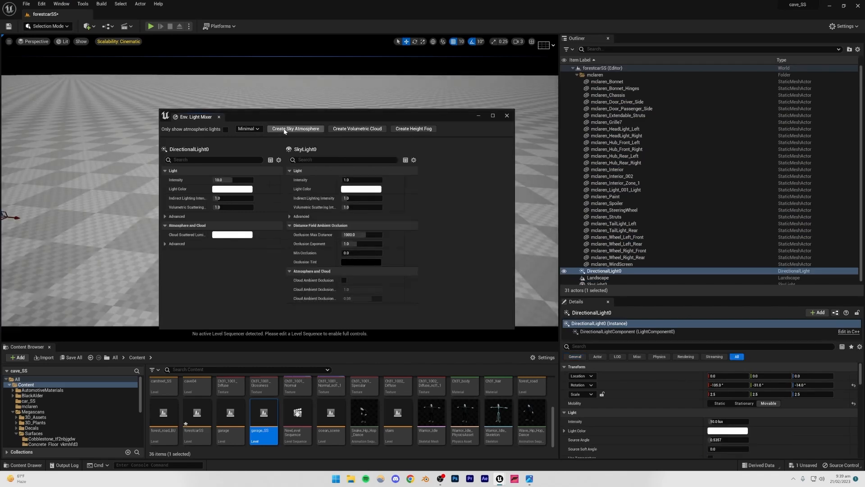
click(284, 129)
click(284, 129)
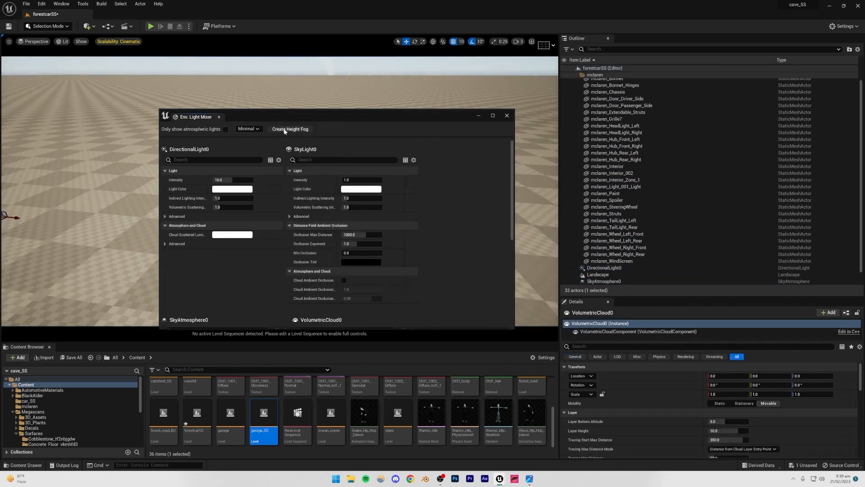
click(284, 130)
click(507, 116)
- Enable Real Time Capture on the sky light and deselect it
scroll(632, 199, down, 1)
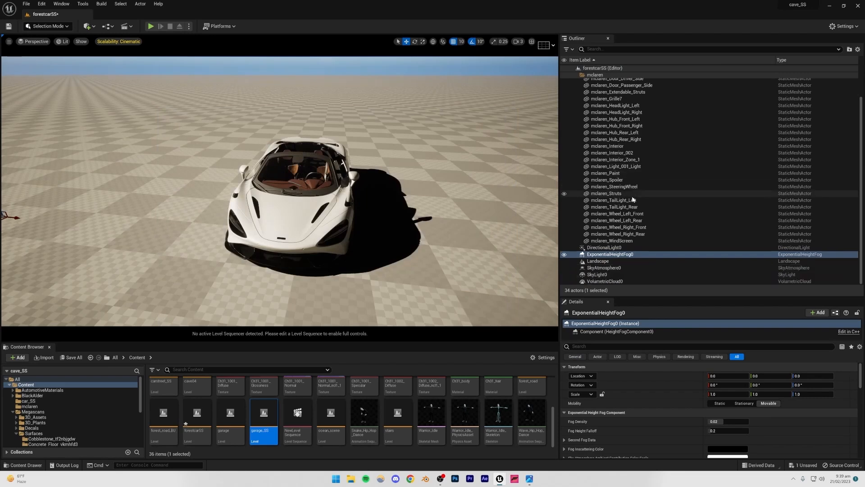
click(599, 274)
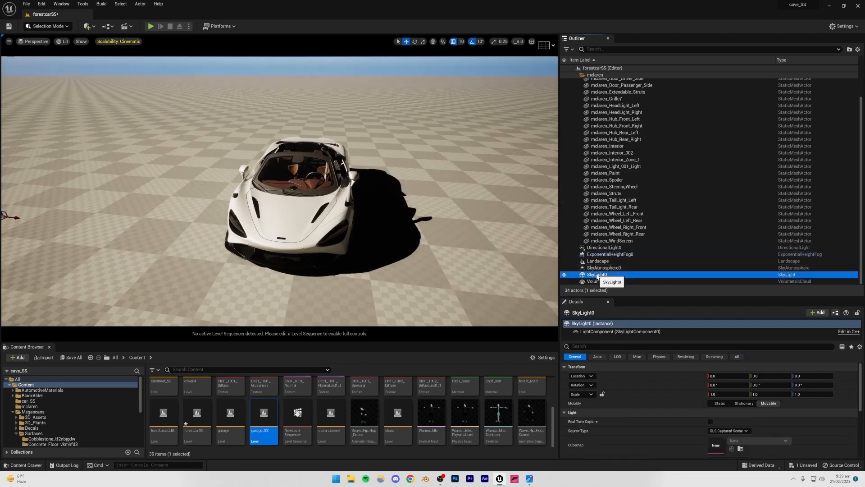
click(711, 422)
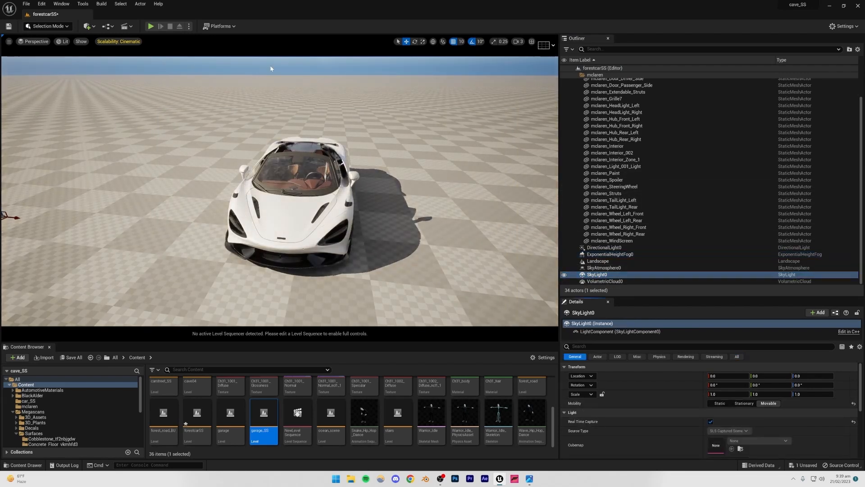
key(Escape)
right_drag(346, 242, 291, 148)
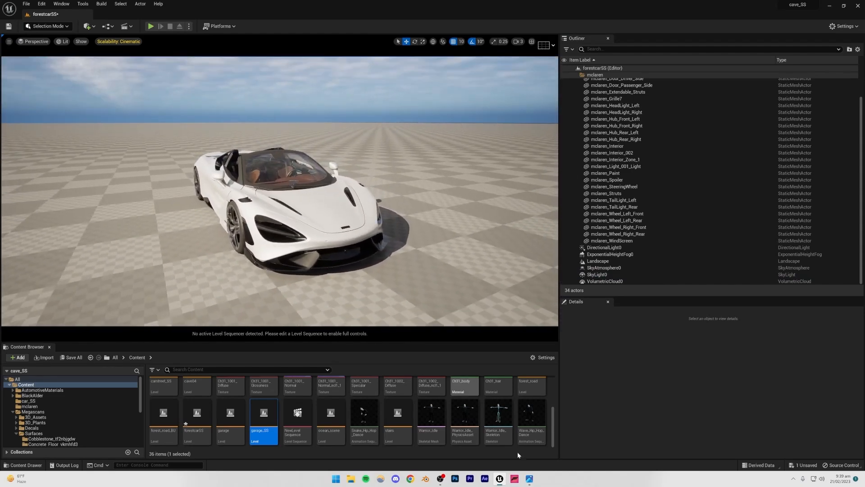
- Switch to the image viewer to examine the reference render of the car under a tree, and return to Unreal Editor
click(529, 478)
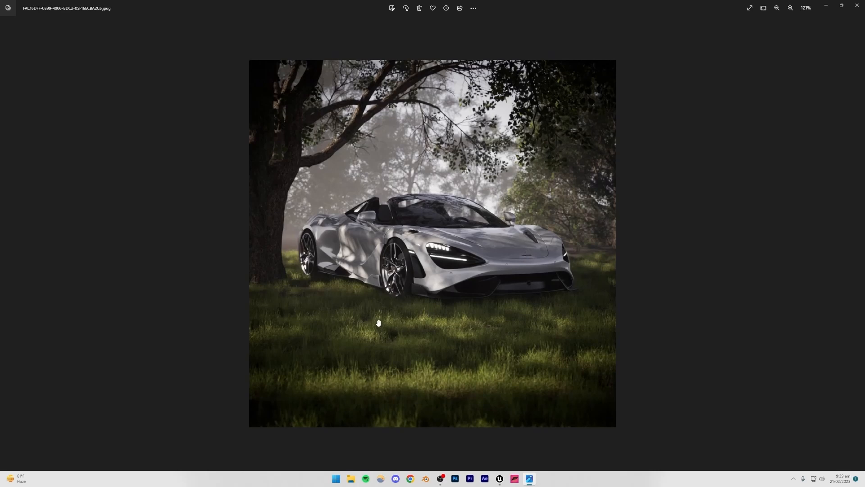
scroll(379, 321, up, 3)
scroll(380, 318, down, 3)
scroll(518, 274, down, 2)
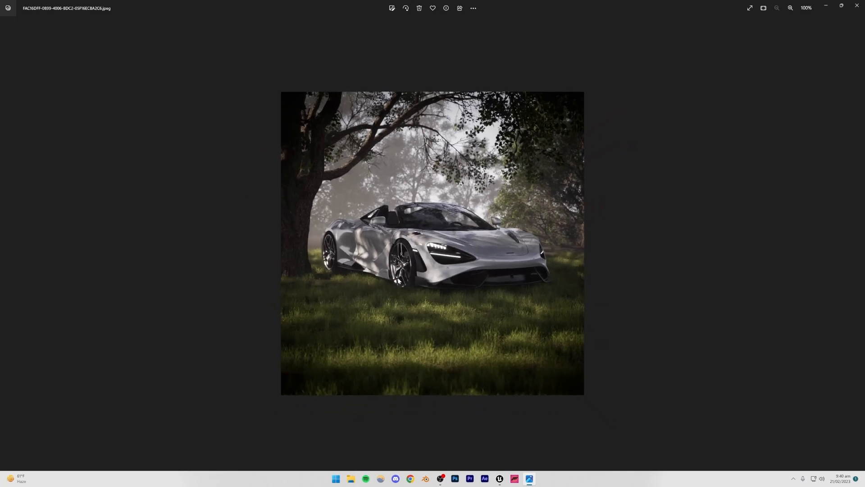
mouse_move(500, 478)
click(499, 481)
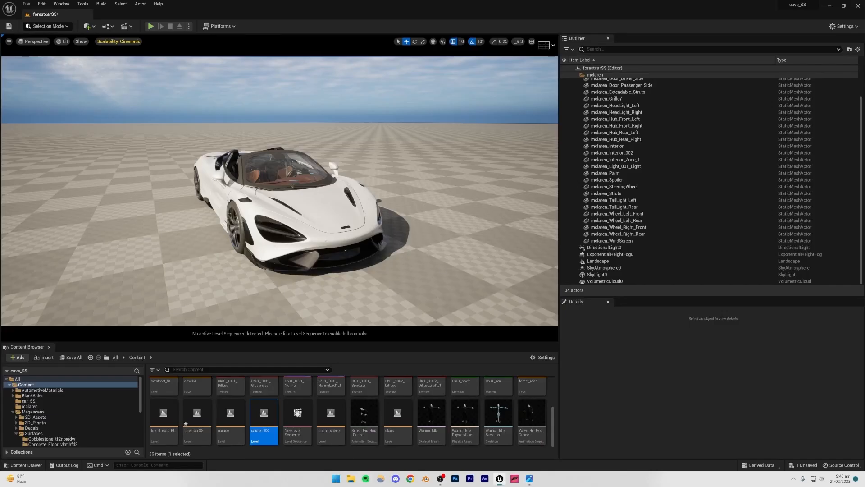
- Open Quixel Bridge from the content options and browse to its 3D Plants category
click(18, 357)
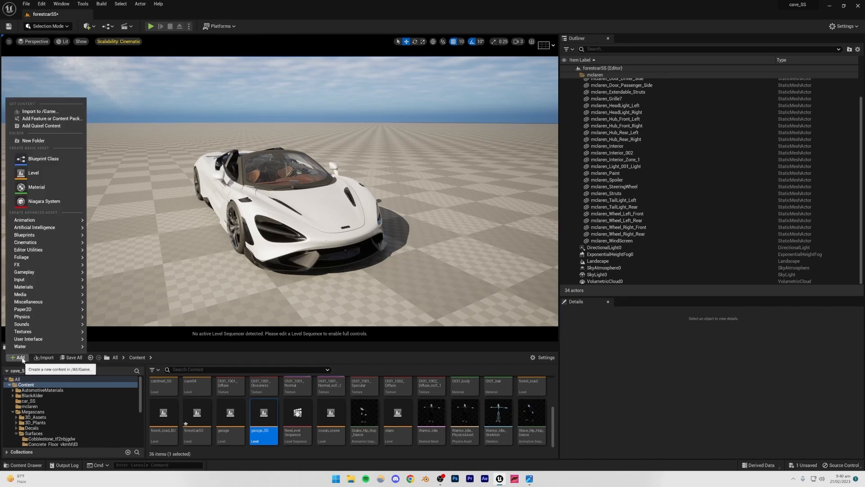
click(46, 126)
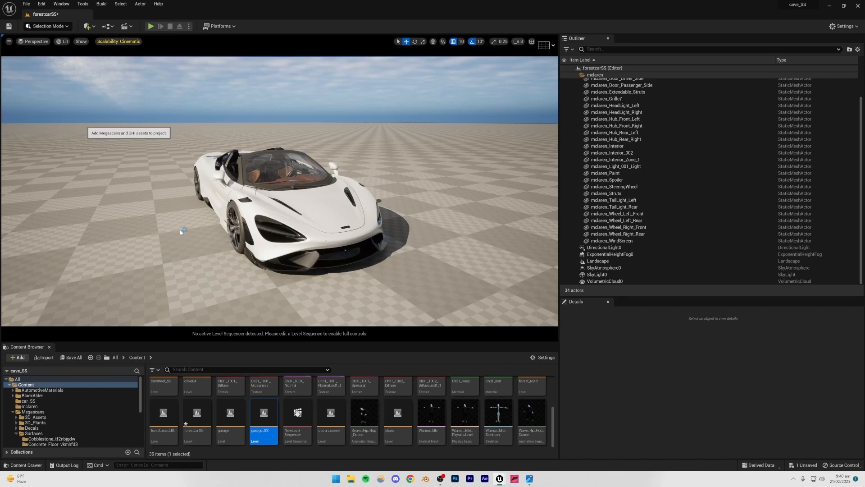
mouse_move(261, 199)
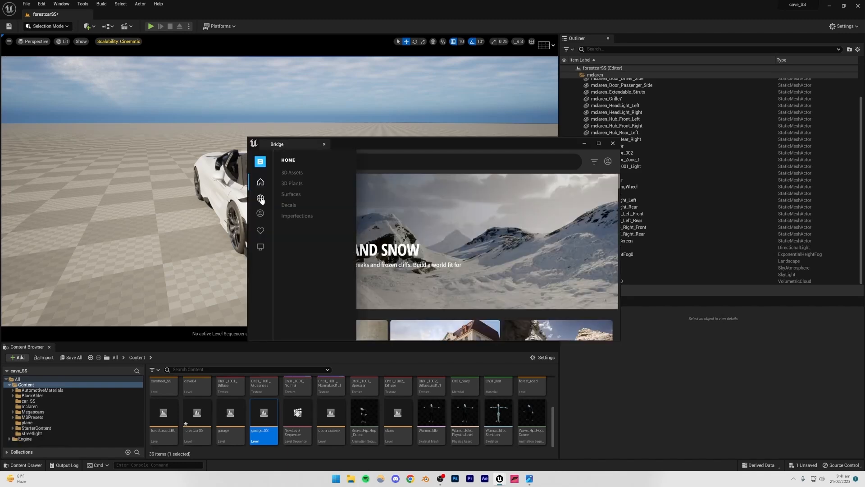
click(260, 198)
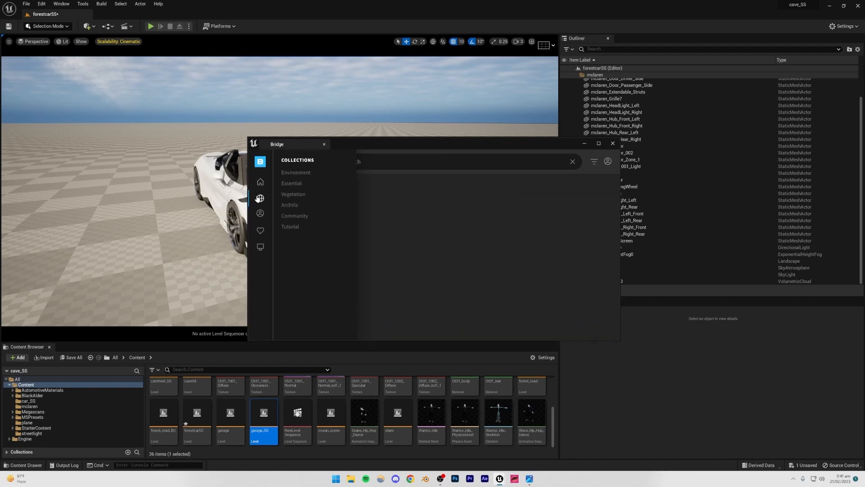
click(260, 182)
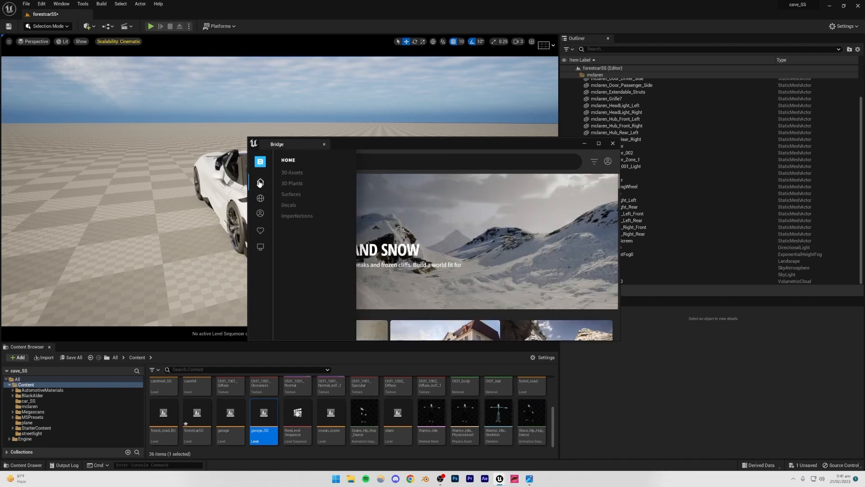
click(292, 184)
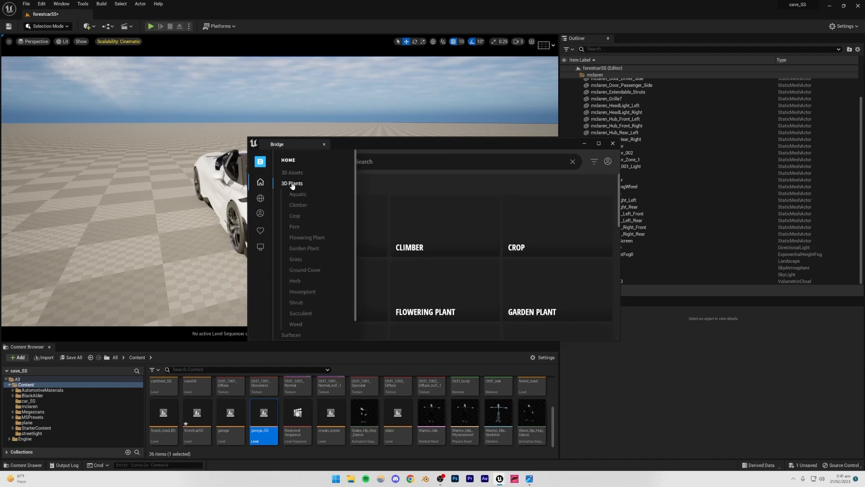
- Browse the Grass plants and compare the Kikuyu Grass and Wild Grass previews
click(293, 259)
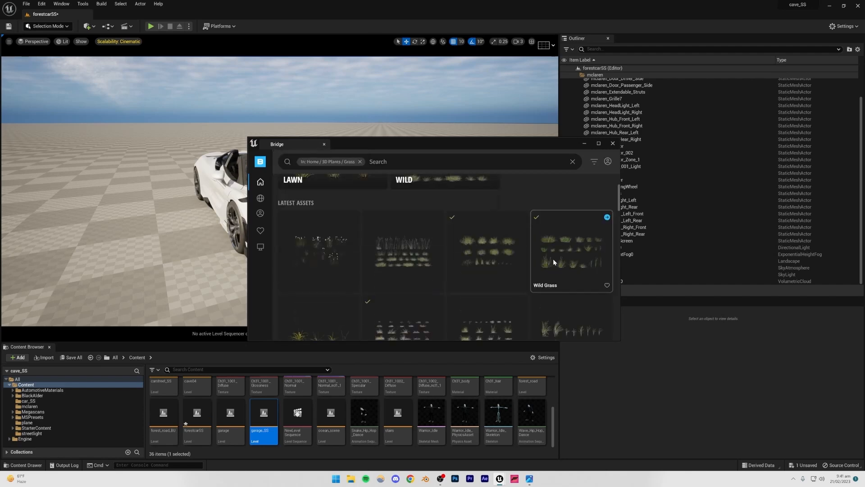
scroll(469, 266, down, 1)
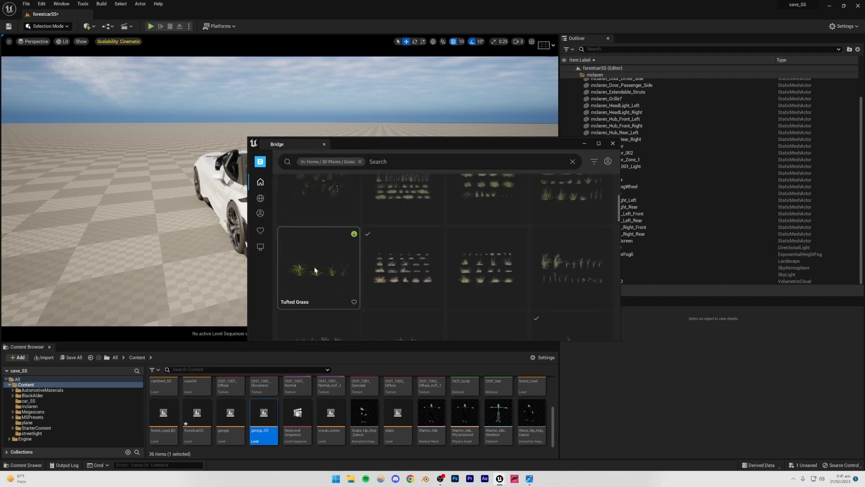
scroll(315, 268, up, 1)
click(495, 257)
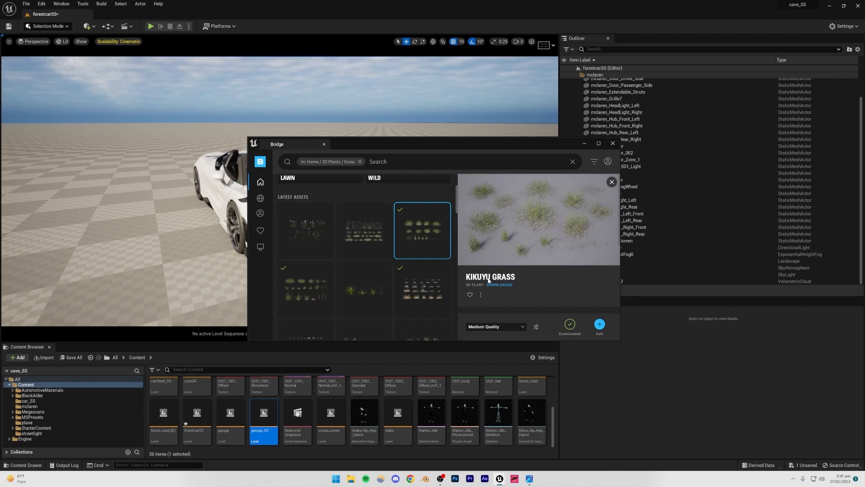
click(299, 290)
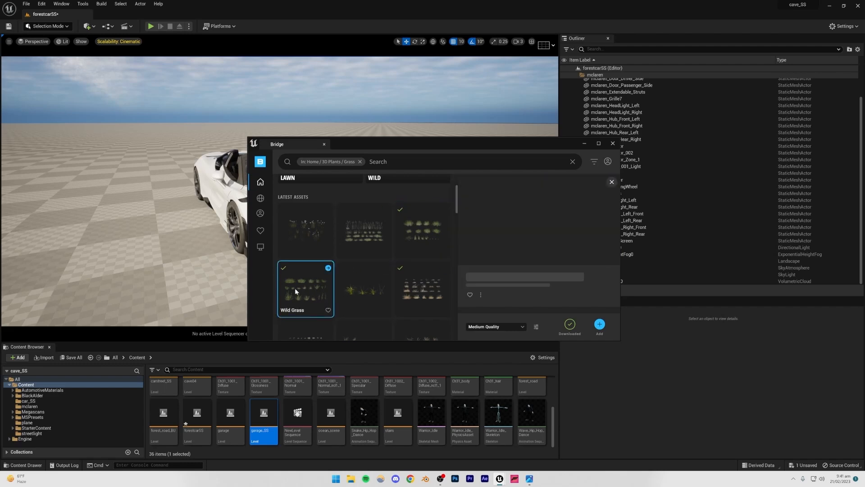
scroll(412, 287, down, 1)
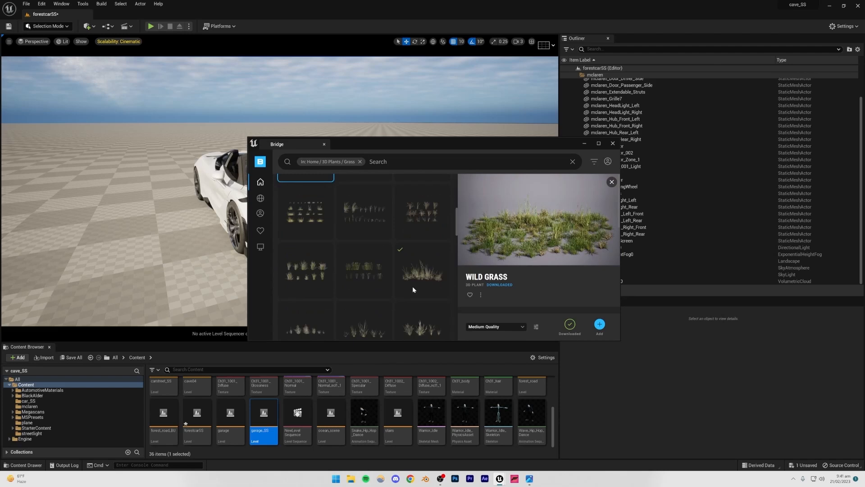
scroll(401, 275, up, 3)
- Add the Kikuyu Grass plant to the project at Medium Quality
click(421, 265)
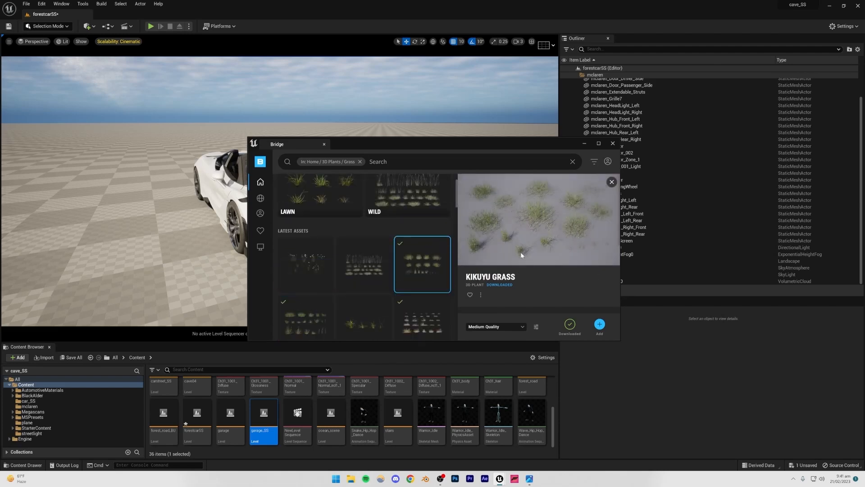
scroll(385, 284, down, 3)
scroll(386, 289, up, 3)
click(525, 327)
click(537, 330)
click(599, 324)
- Move the Bridge window aside, look through the imported Kikuyu Grass assets, and minimize Bridge
drag(401, 147, 617, 159)
scroll(389, 418, up, 3)
scroll(270, 419, down, 3)
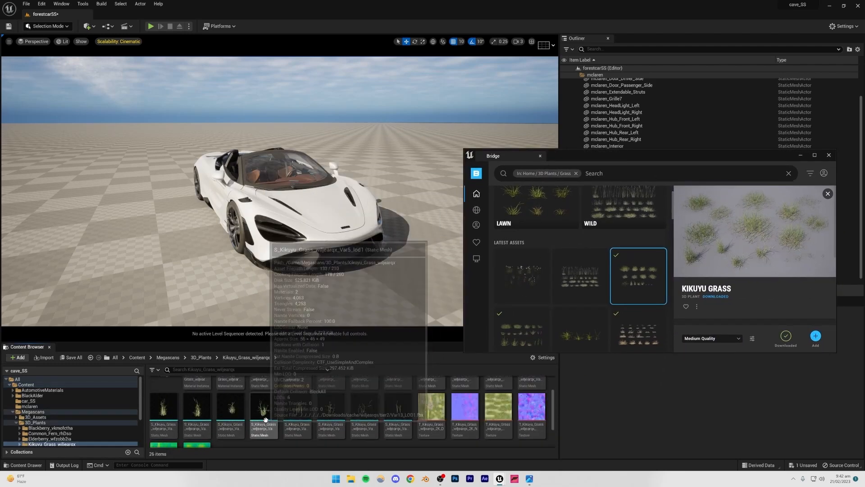
scroll(264, 415, up, 3)
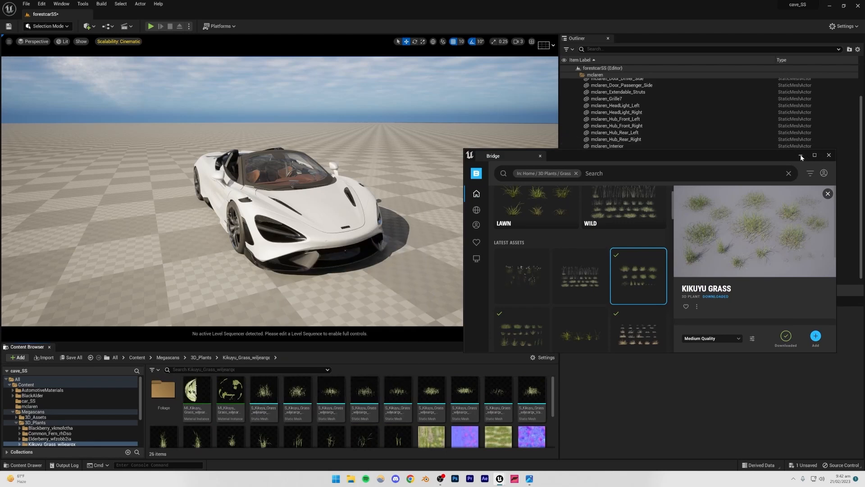
click(800, 156)
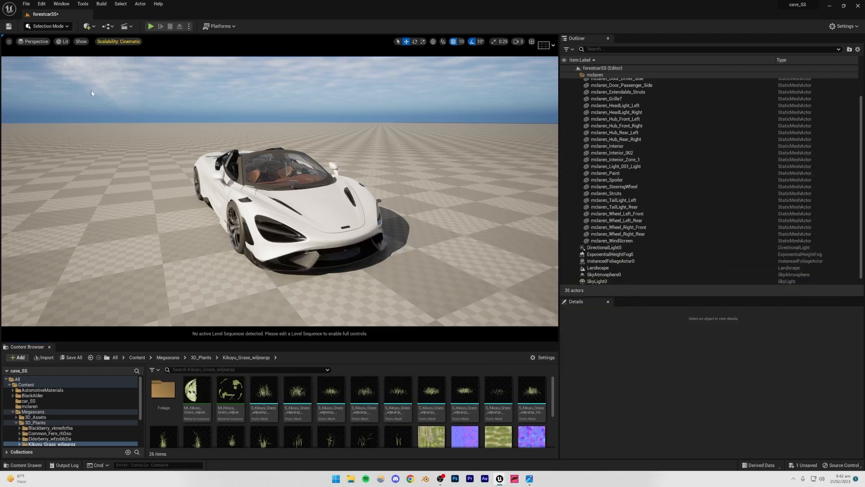
- Switch to Foliage mode and delete all existing foliage types from the palette
click(48, 26)
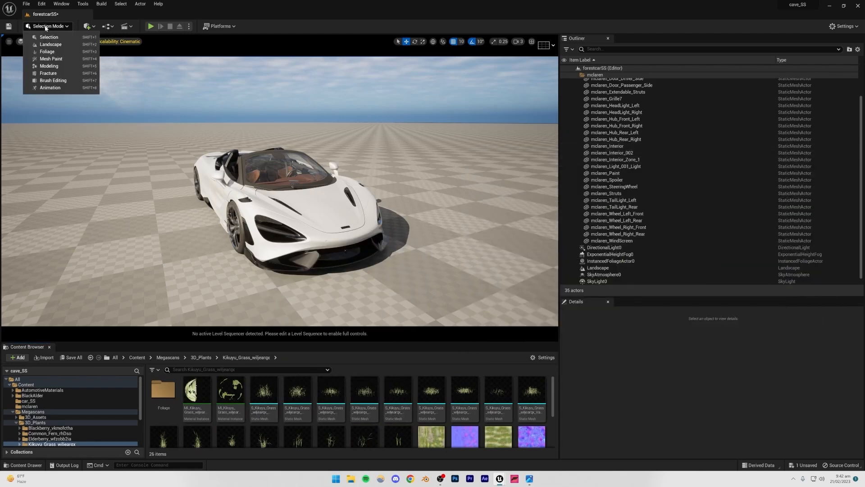
click(47, 52)
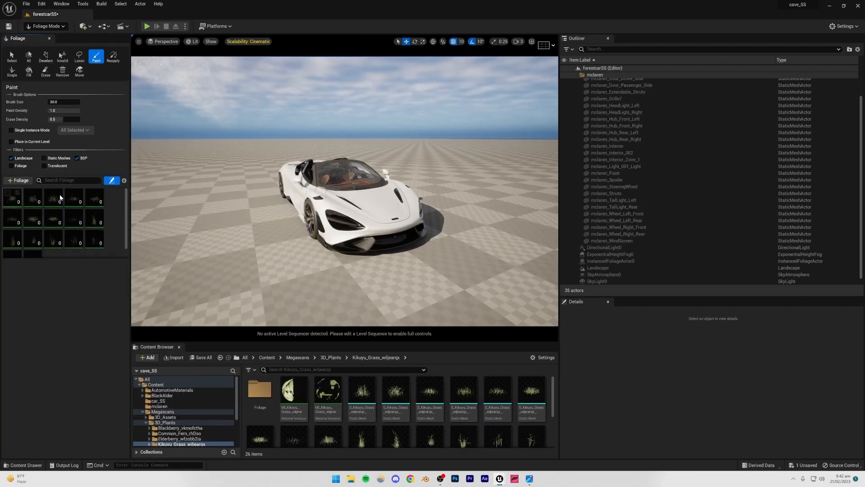
click(53, 239)
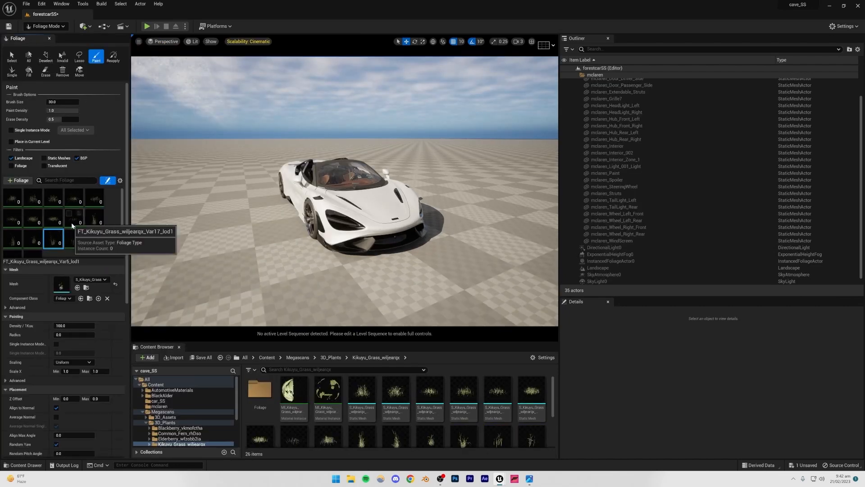
key(ctrl+a)
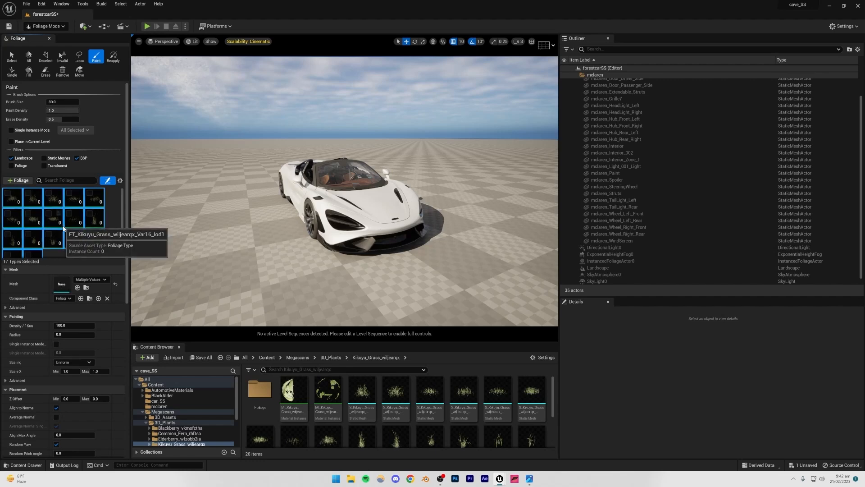
key(Delete)
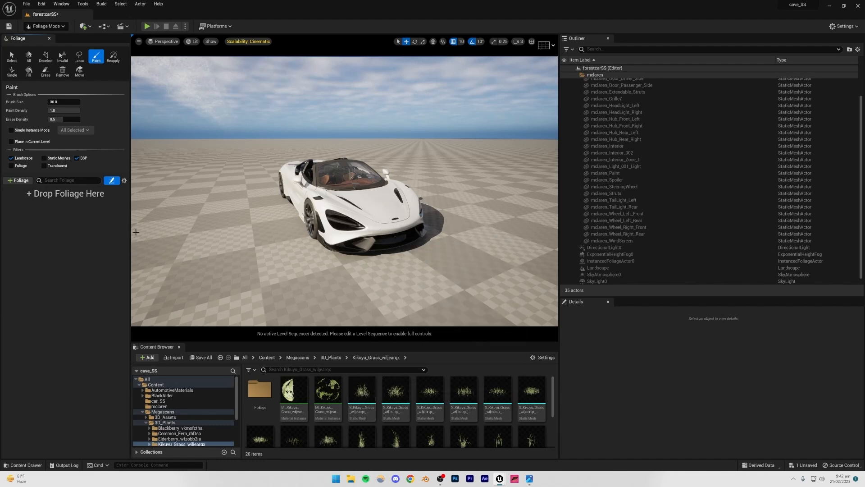
- Add all the Kikuyu Grass static meshes to the foliage palette as foliage types
click(349, 399)
scroll(350, 398, down, 1)
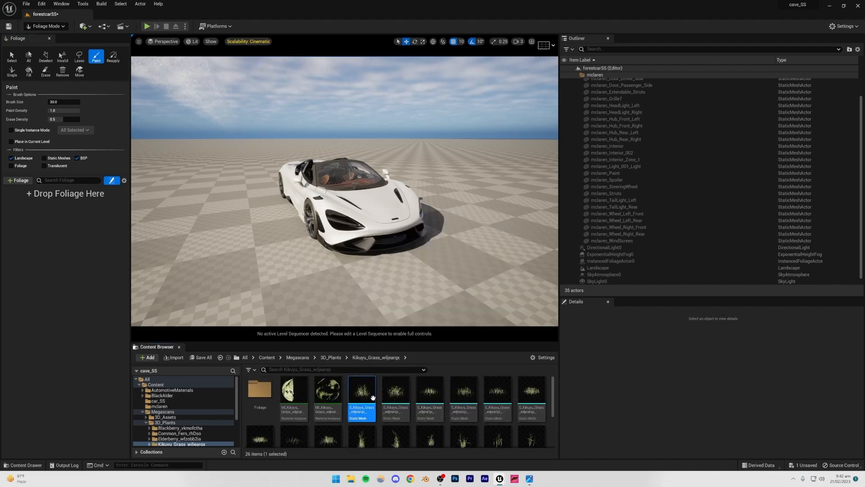
scroll(346, 397, down, 2)
shift+click(298, 419)
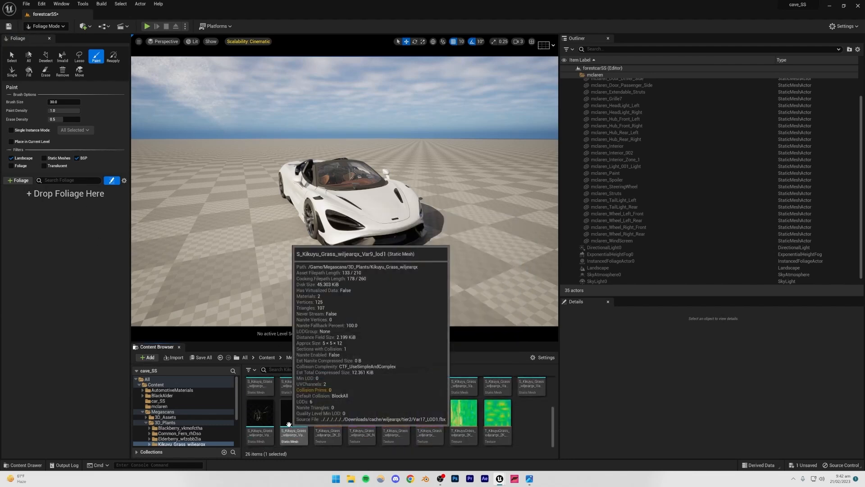
scroll(412, 410, up, 2)
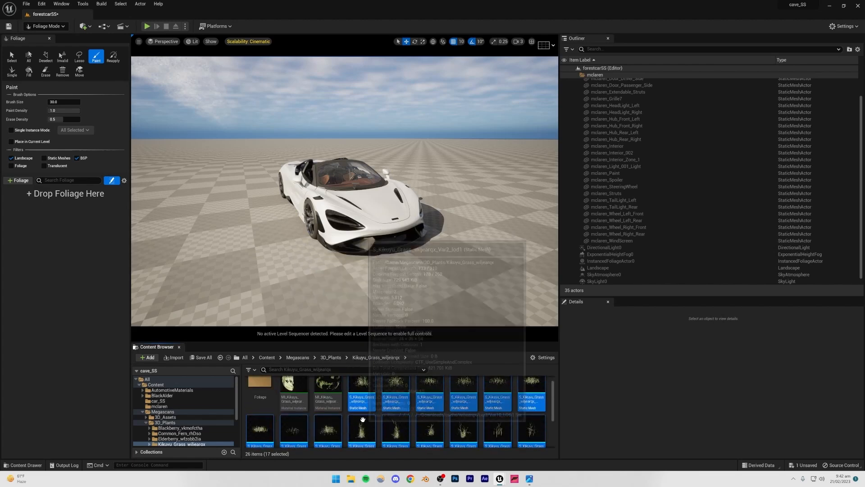
drag(362, 403, 55, 212)
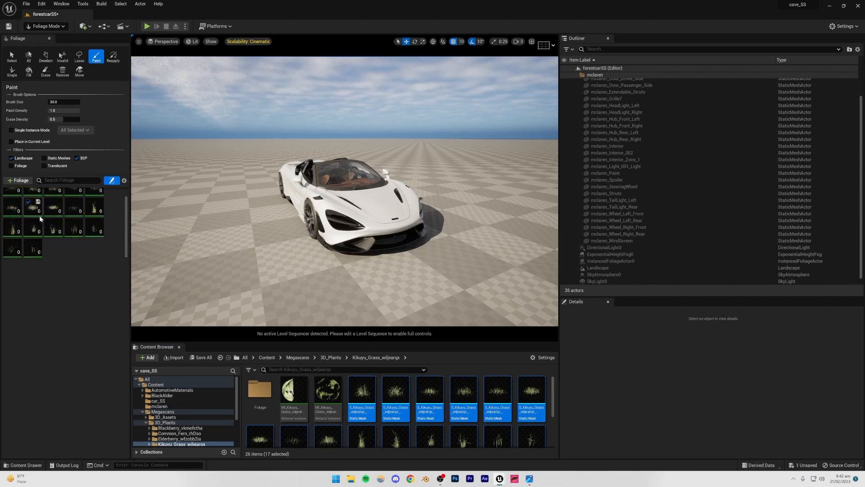
- Activate all Kikuyu Grass foliage types and paint a test patch of grass beside the car
click(55, 240)
key(ctrl+a)
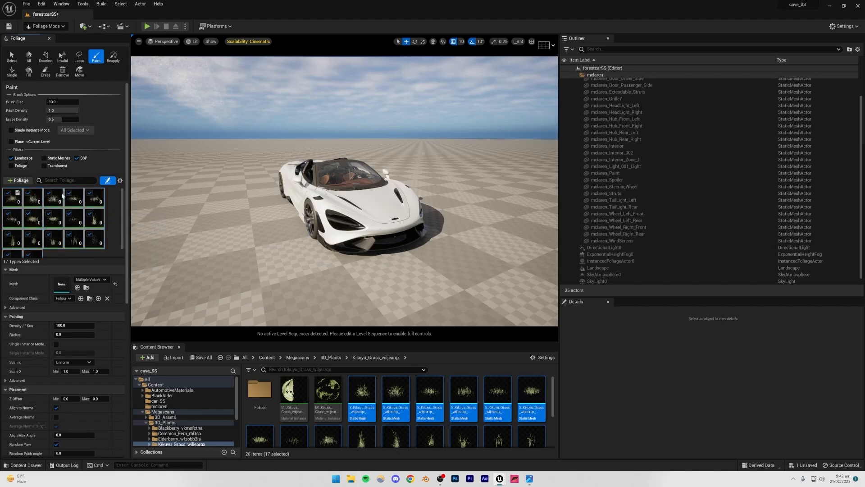
mouse_move(207, 257)
mouse_down()
mouse_move(284, 262)
mouse_move(177, 219)
mouse_move(283, 251)
mouse_move(402, 242)
mouse_up()
mouse_move(402, 242)
right_down()
mouse_move(351, 223)
mouse_move(378, 225)
mouse_move(342, 241)
mouse_move(360, 232)
mouse_move(230, 205)
right_up()
- Preview the painted grass in the Path Tracing view mode and return to Lit
click(193, 41)
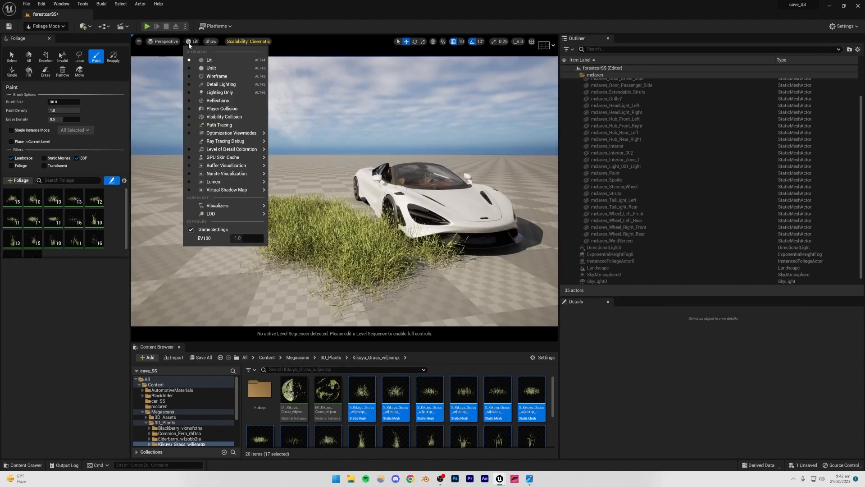
click(219, 125)
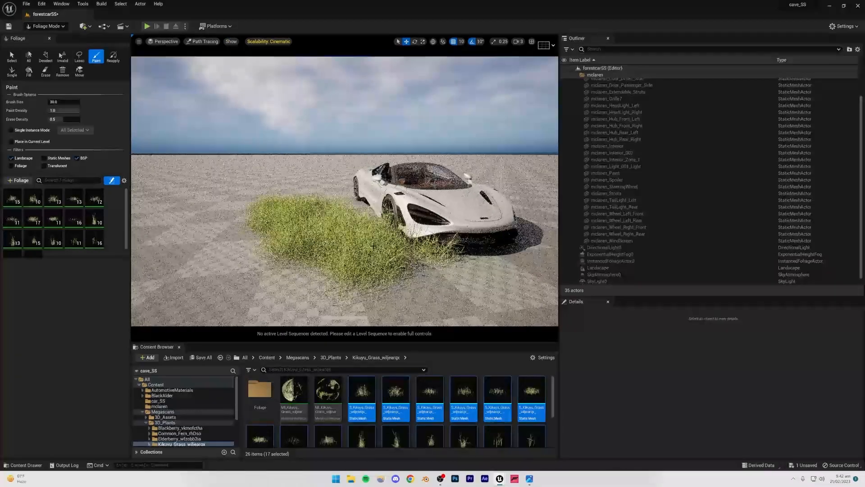
click(201, 41)
click(211, 60)
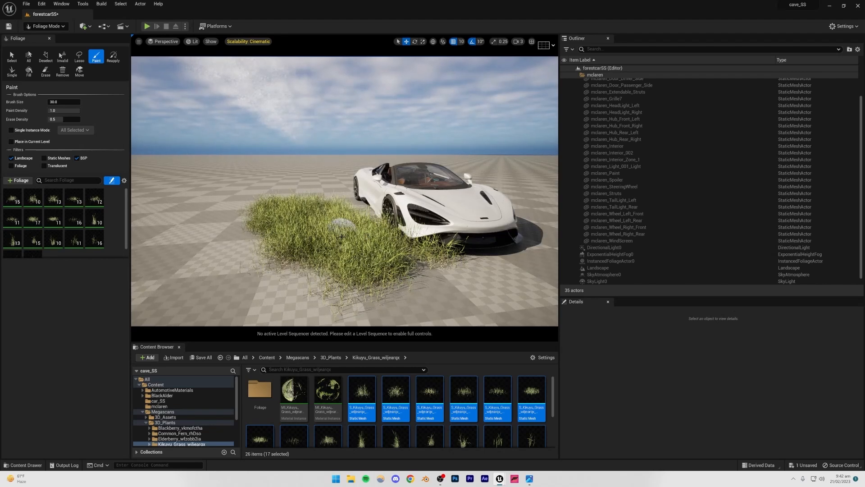
- Undo the test patch and try painting grass along the side and front of the car
key(ctrl+z)
right_drag(356, 238, 405, 252)
drag(346, 231, 416, 213)
right_drag(417, 213, 468, 253)
mouse_move(281, 223)
mouse_down()
mouse_move(246, 196)
mouse_move(266, 203)
mouse_move(287, 244)
mouse_move(318, 222)
mouse_up()
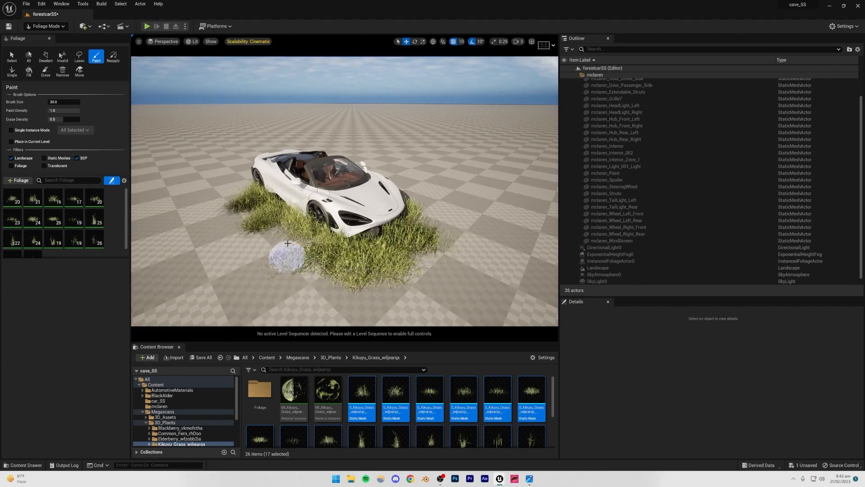
right_drag(408, 234, 368, 236)
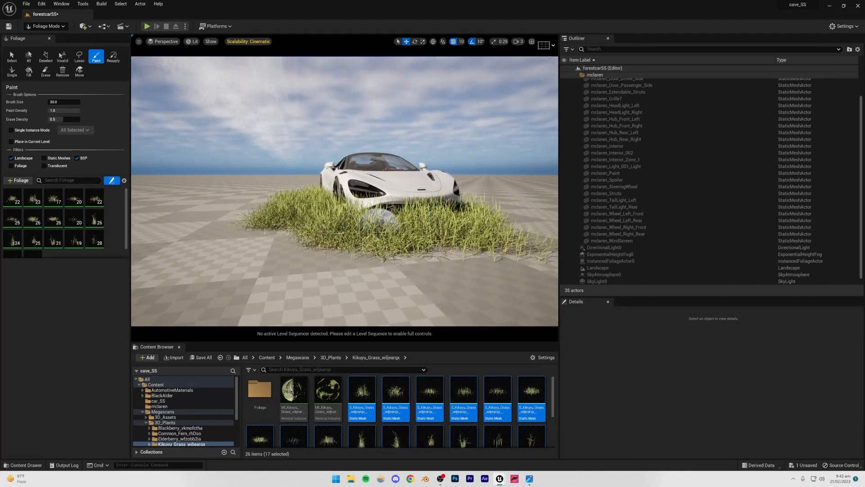
- Undo all the grass strokes painted around the car
key(ctrl+z)
key(ctrl+z)
key(ctrl+z)
key(ctrl+z)
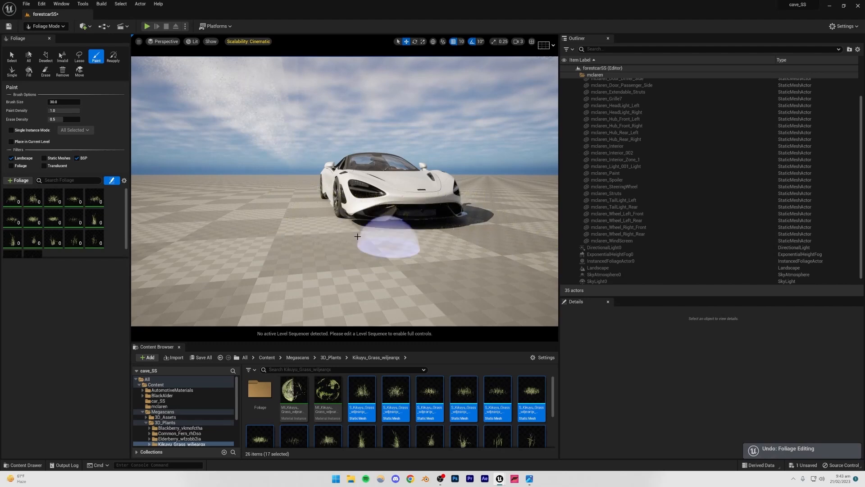
- Select all the Kikuyu Grass foliage types and set their Scale X min and max to 0.6
click(74, 222)
key(ctrl+a)
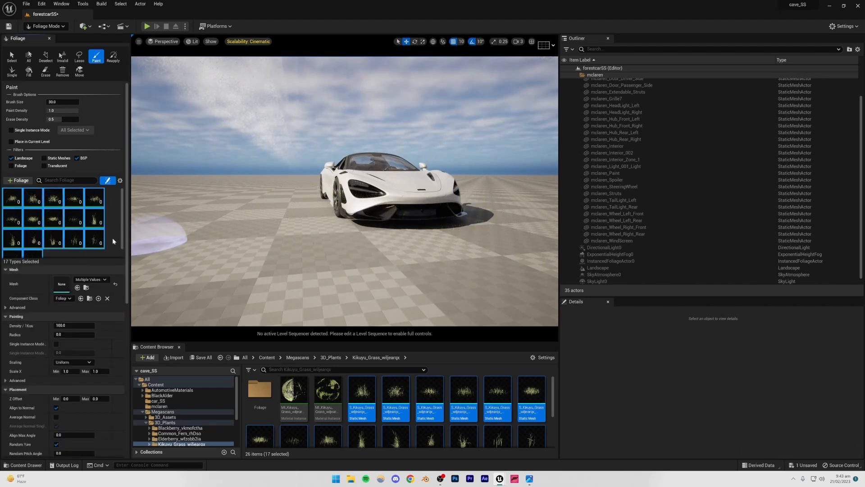
scroll(40, 312, down, 2)
scroll(41, 312, down, 1)
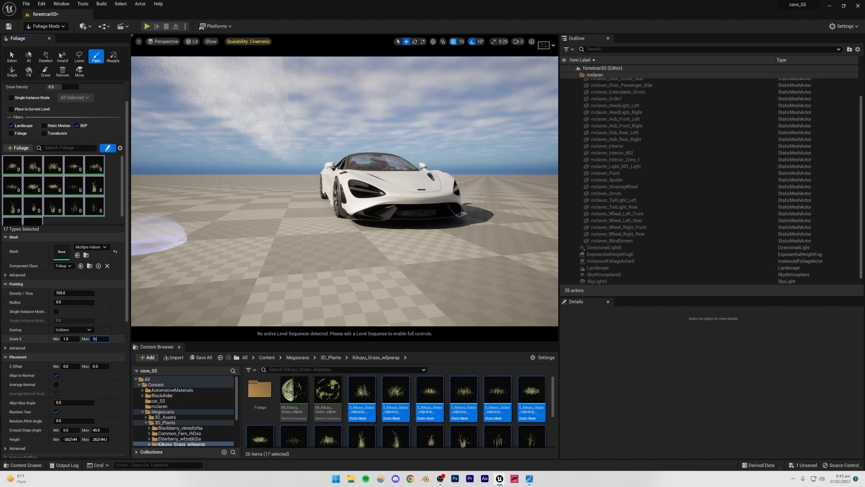
click(65, 348)
click(39, 347)
- Paint the scaled-down grass around the front of the car and inspect it up close at the bumper
mouse_move(337, 251)
mouse_down()
mouse_move(444, 242)
mouse_move(402, 221)
mouse_move(406, 200)
mouse_move(347, 221)
mouse_up()
mouse_move(430, 220)
right_down()
mouse_move(437, 252)
mouse_move(401, 229)
right_up()
key(w)
key(q)
key(d)
key(w)
right_drag(284, 190, 329, 207)
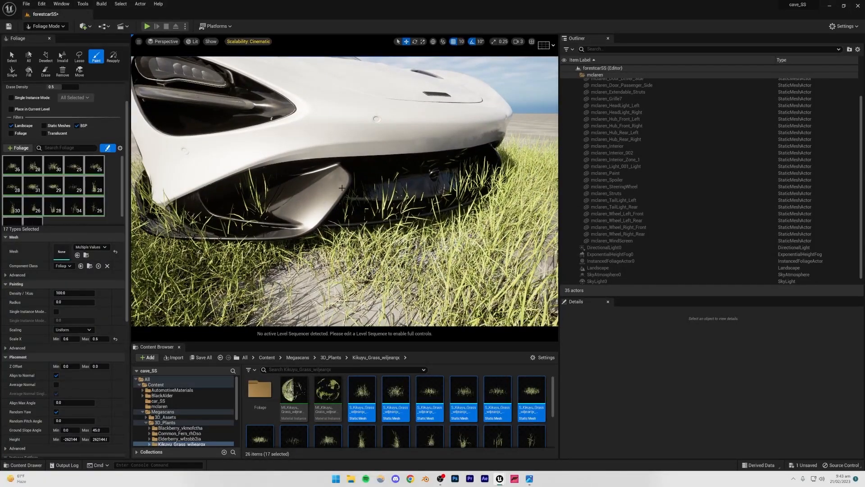
- Set the Erase Density to about 0.03 and erase the grass poking through the car's front bumper
click(45, 72)
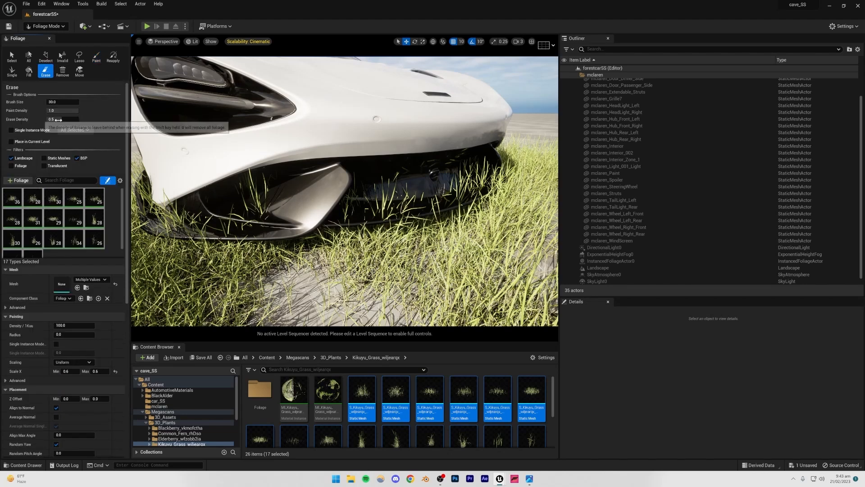
drag(57, 119, 58, 119)
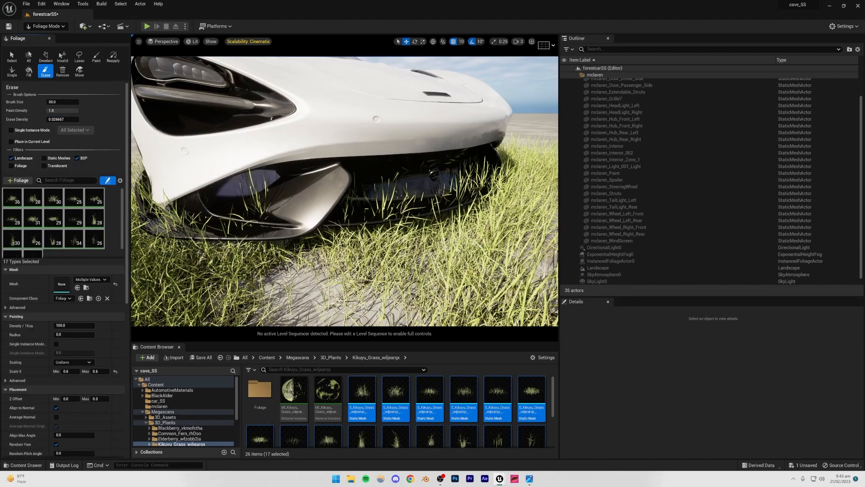
mouse_move(228, 243)
mouse_down()
mouse_move(245, 244)
mouse_move(211, 198)
mouse_move(311, 190)
mouse_move(428, 193)
mouse_move(386, 232)
mouse_move(469, 170)
mouse_move(429, 231)
mouse_move(451, 212)
mouse_up()
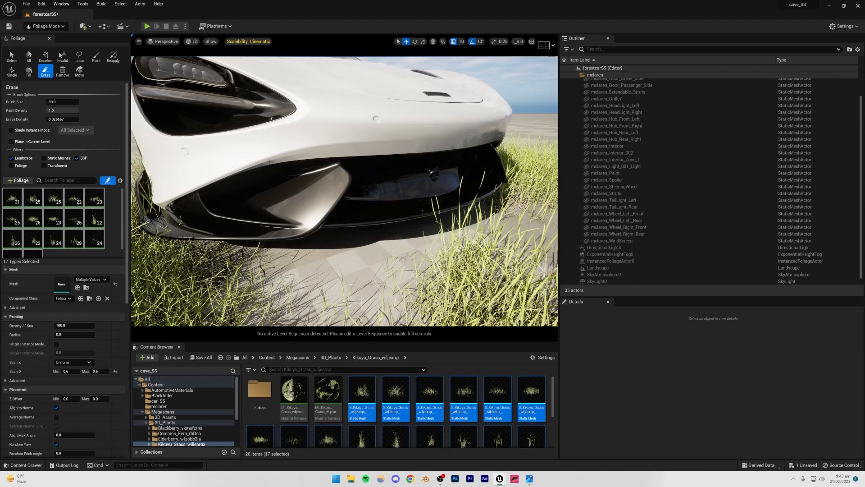
- Return to the Paint tool, undo the erased and painted grass, and set Scale X min and max to 0.4
click(96, 56)
scroll(324, 255, down, 10)
scroll(324, 255, down, 5)
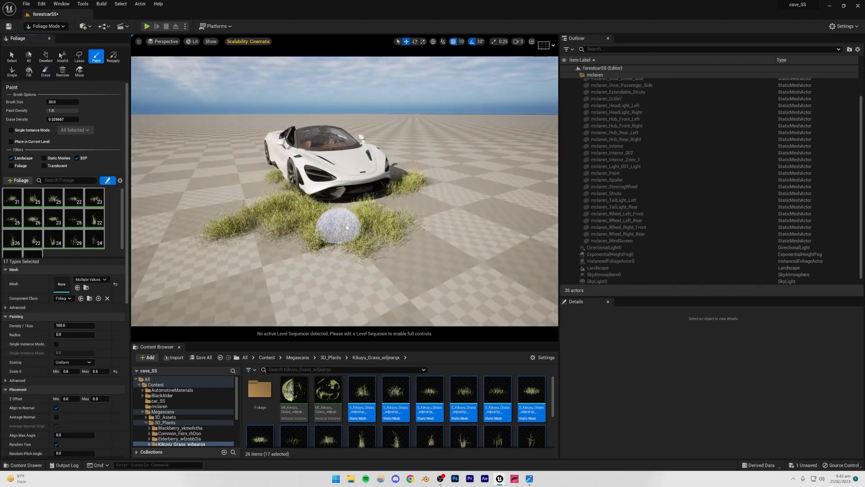
key(ctrl+z)
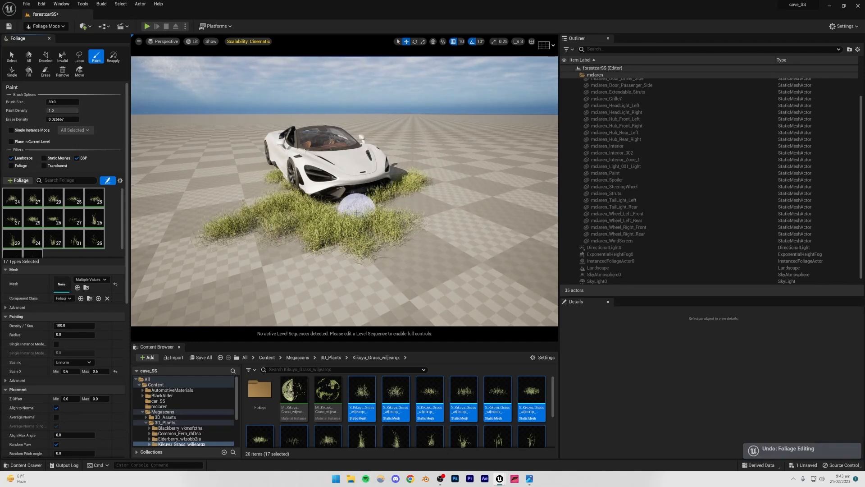
key(ctrl+z)
key(ctrl+z)
key(ctrl+z)
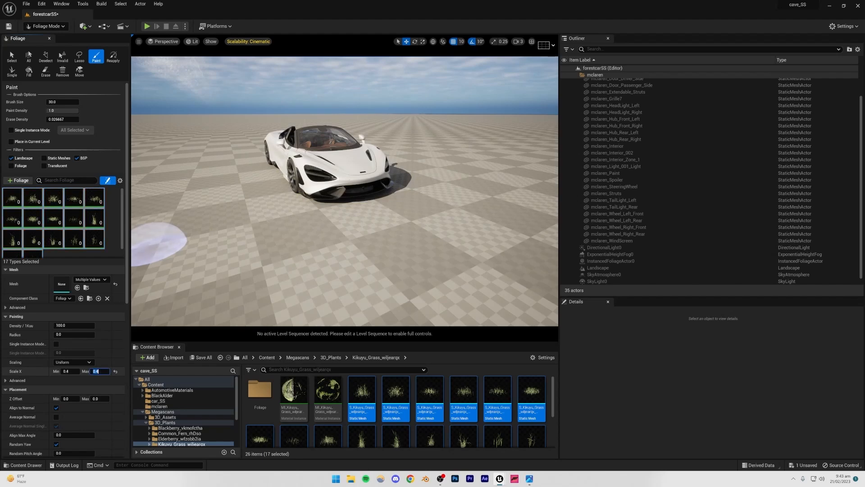
- Try painting the smaller grass in front of the car, inspect it, and undo the stroke
mouse_move(315, 199)
mouse_down()
mouse_move(377, 202)
mouse_move(395, 183)
mouse_move(213, 211)
mouse_move(279, 195)
mouse_move(271, 191)
mouse_move(312, 246)
mouse_move(357, 234)
mouse_move(383, 212)
mouse_up()
key(w)
mouse_move(383, 212)
right_down()
mouse_move(378, 280)
mouse_move(343, 202)
mouse_move(343, 158)
right_up()
key(ctrl+z)
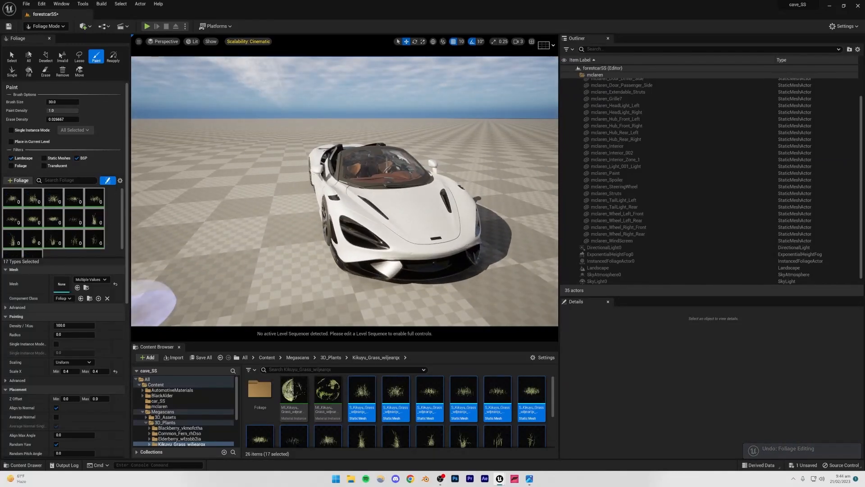
- Set the painting Density of the selected grass foliage types to 150
click(69, 319)
click(49, 316)
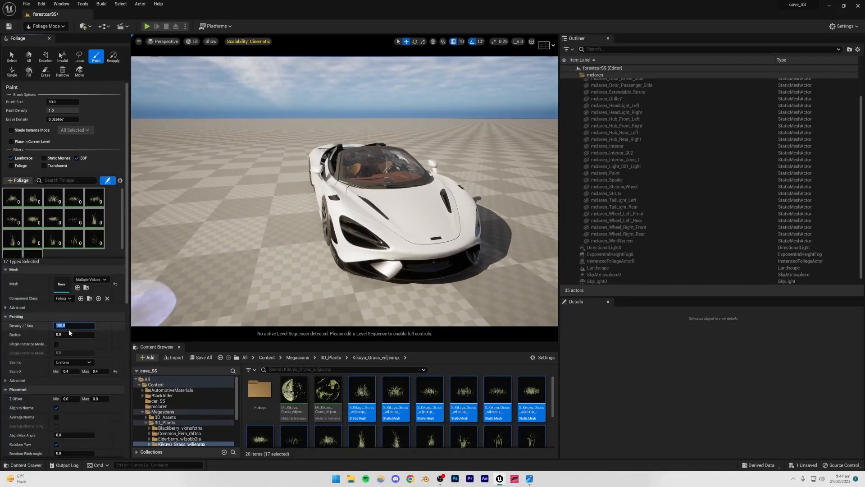
click(68, 328)
text(150)
key(Return)
- Try painting the denser grass around the front of the car, and undo the strokes
mouse_move(415, 305)
mouse_down()
mouse_move(270, 275)
mouse_move(358, 276)
mouse_move(471, 295)
mouse_up()
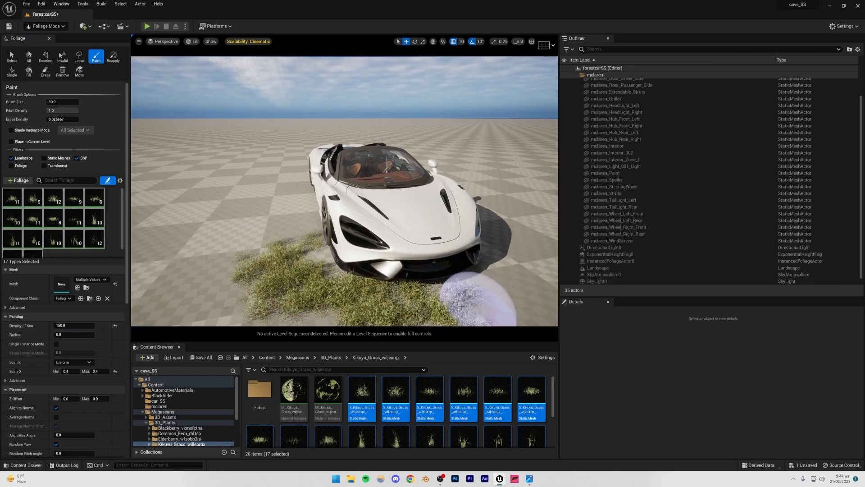
right_drag(470, 296, 507, 334)
mouse_move(388, 286)
mouse_down()
mouse_move(259, 288)
mouse_move(330, 247)
mouse_up()
key(ctrl+z)
key(ctrl+z)
key(ctrl+z)
key(ctrl+z)
key(ctrl+z)
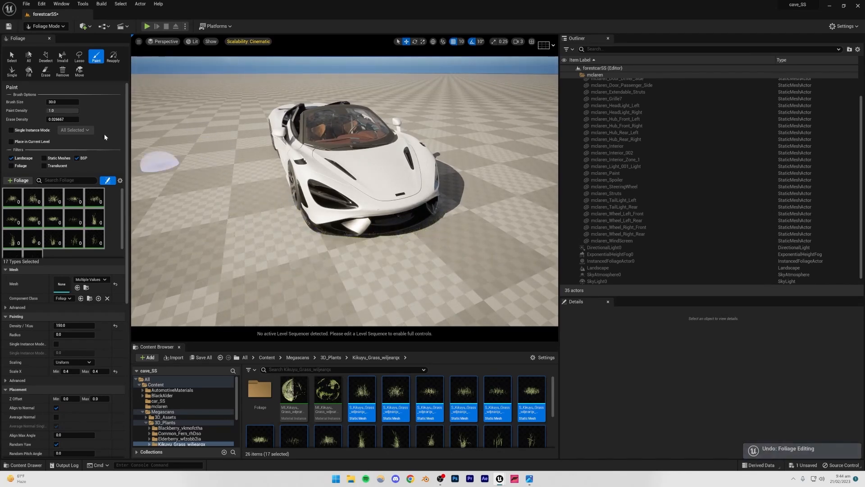
- Leave Foliage mode for Selection mode and select the landscape under the car
click(47, 26)
click(45, 35)
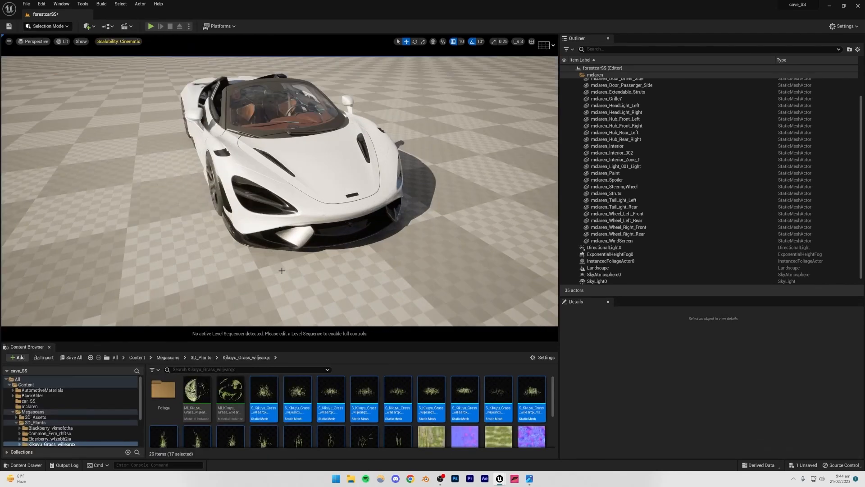
scroll(278, 273, down, 5)
click(278, 273)
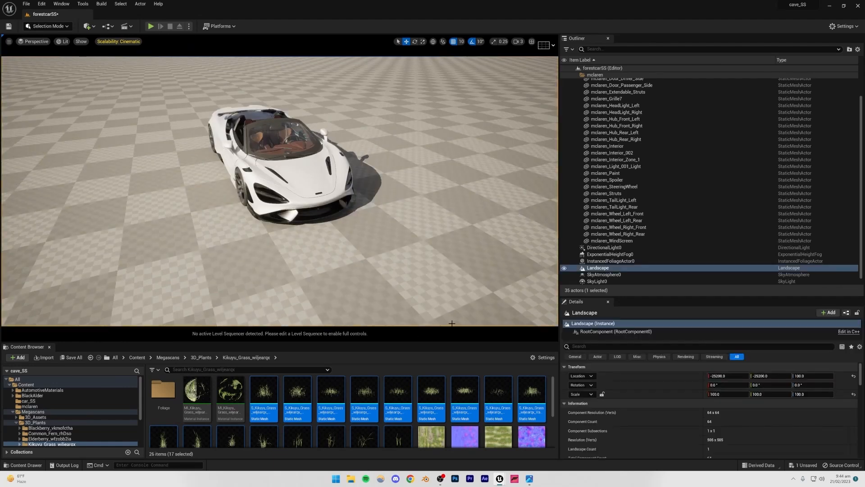
- Bring up Quixel Bridge and browse the Grass category of the Surfaces collection for a ground material
click(523, 450)
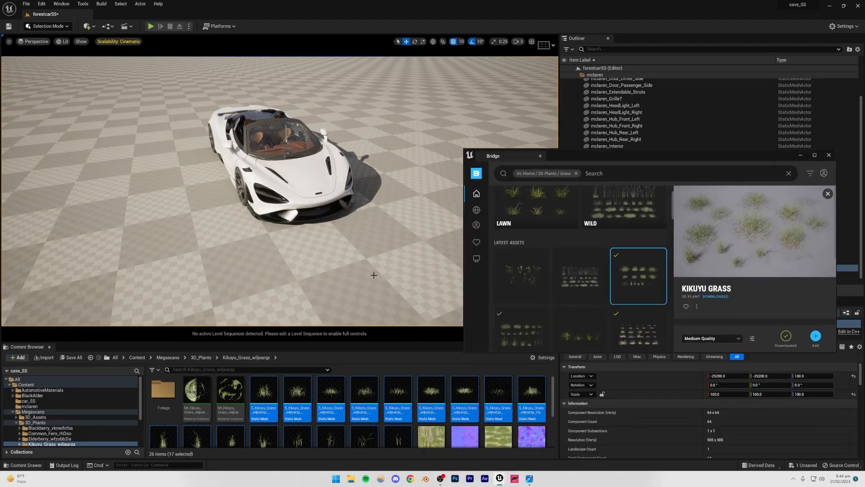
click(476, 194)
click(505, 207)
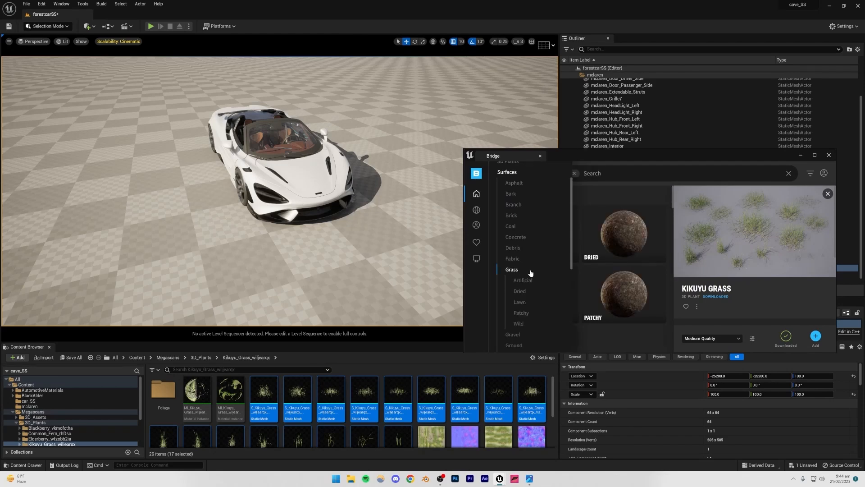
click(512, 270)
scroll(618, 264, down, 2)
scroll(619, 264, down, 5)
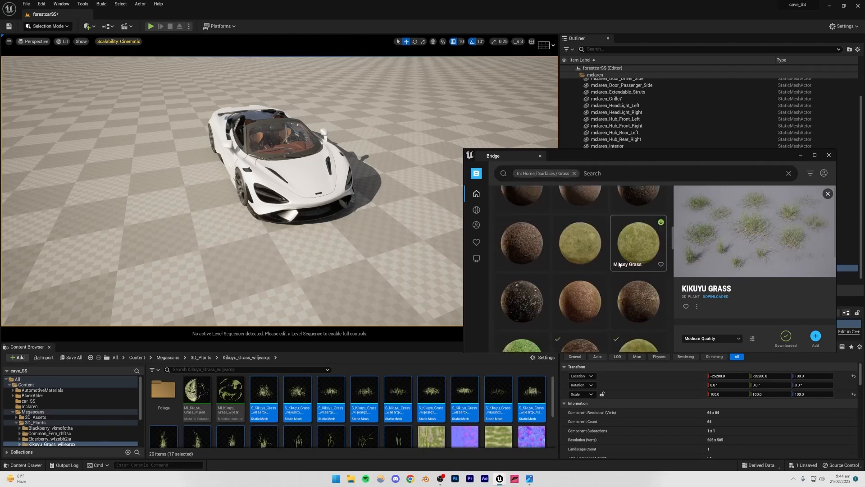
- Choose the Savanna Dry Grass surface, set it to High Quality, and add it to the project
click(566, 251)
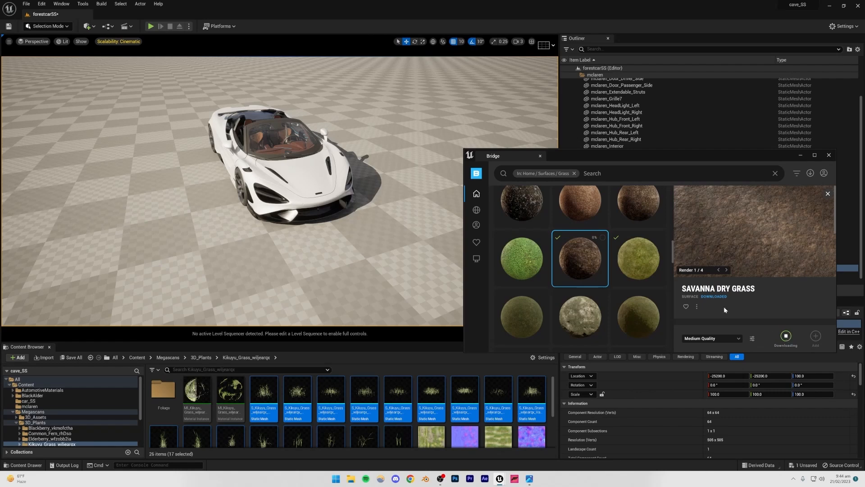
scroll(629, 290, down, 2)
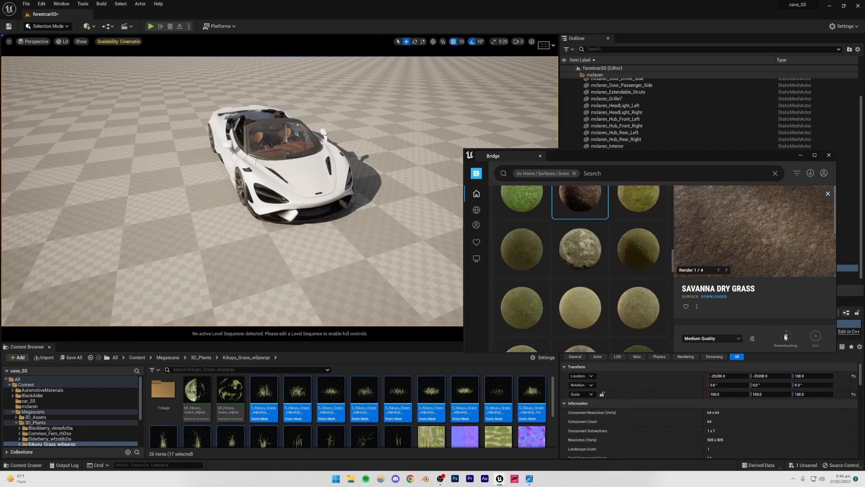
click(723, 337)
click(704, 318)
click(816, 335)
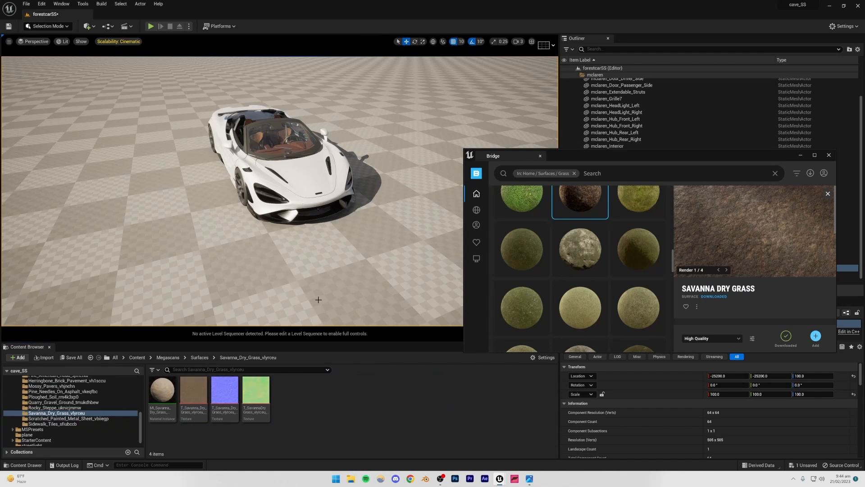
- Assign the Savanna Dry Grass material instance as the Landscape Material and inspect the ground near the car
scroll(653, 397, down, 5)
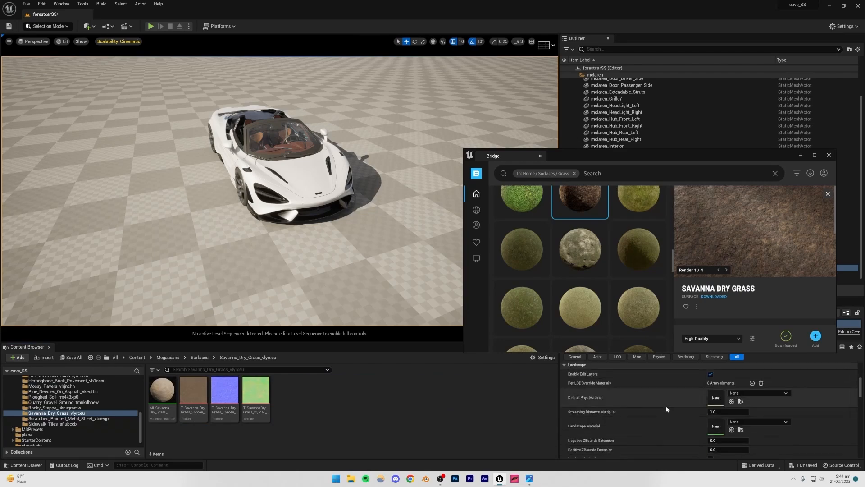
drag(162, 391, 716, 425)
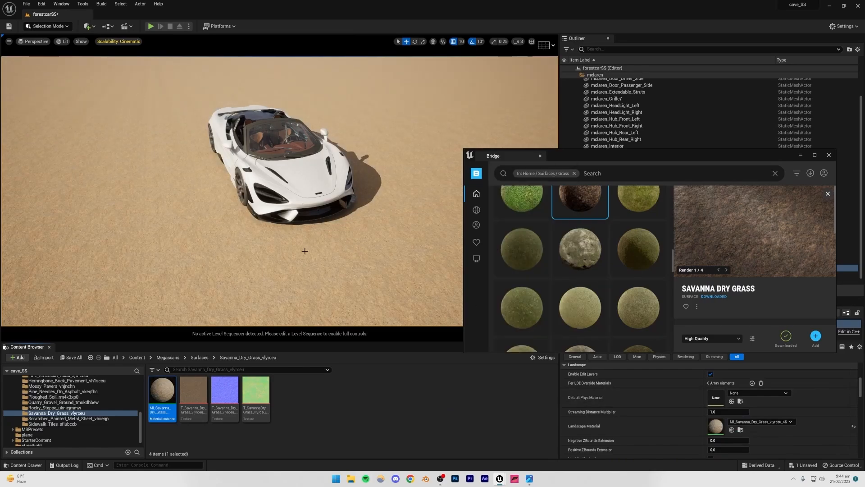
right_drag(279, 191, 282, 265)
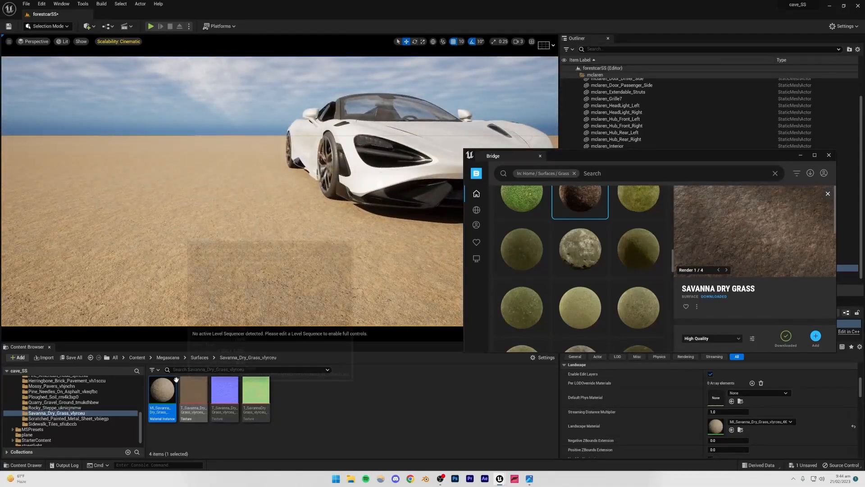
- Open the Savanna Dry Grass material instance, enable the Tiling/Offset override, and set Tiling X and Y to 0.6
double_click(162, 389)
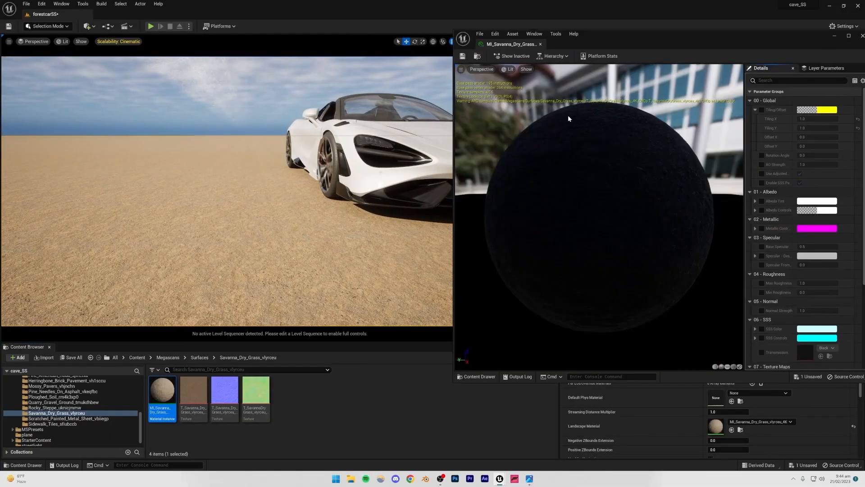
drag(552, 118, 572, 193)
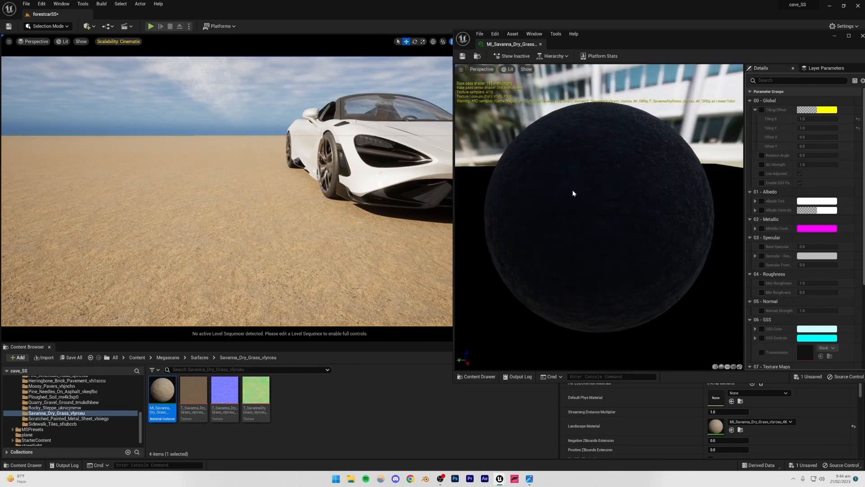
click(761, 110)
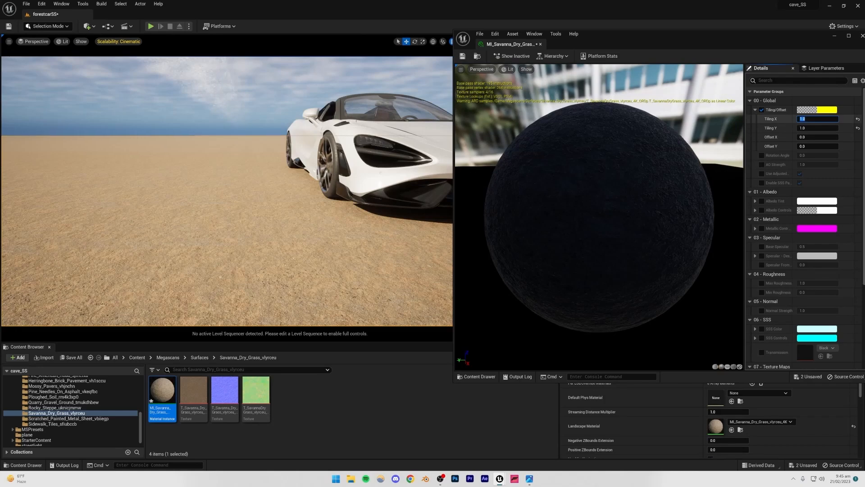
text(0.6)
key(Return)
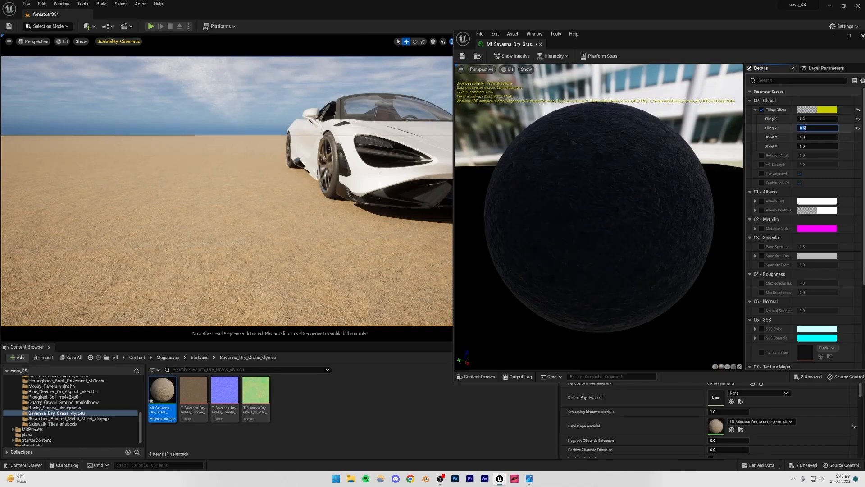
- Check the ground texture up close, try a Tiling X of 0.3, and set Tiling X and Y to 0.4
right_drag(316, 180, 327, 275)
key(q)
key(e)
key(w)
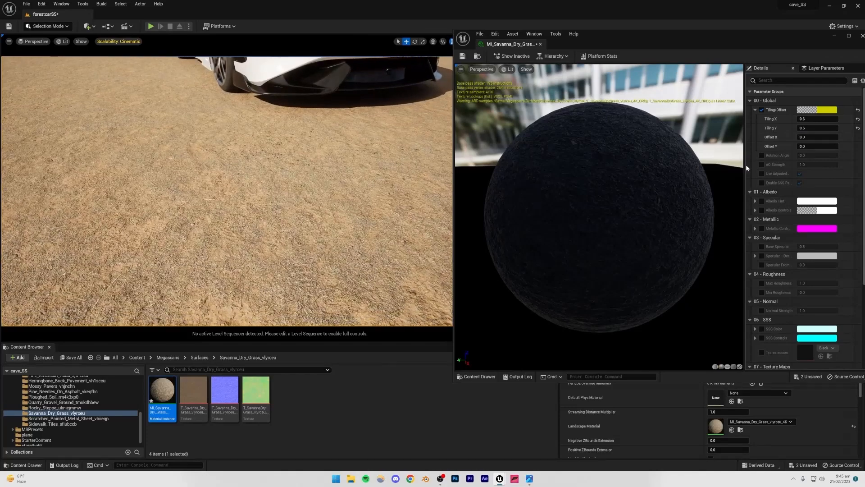
click(806, 118)
text(0.)
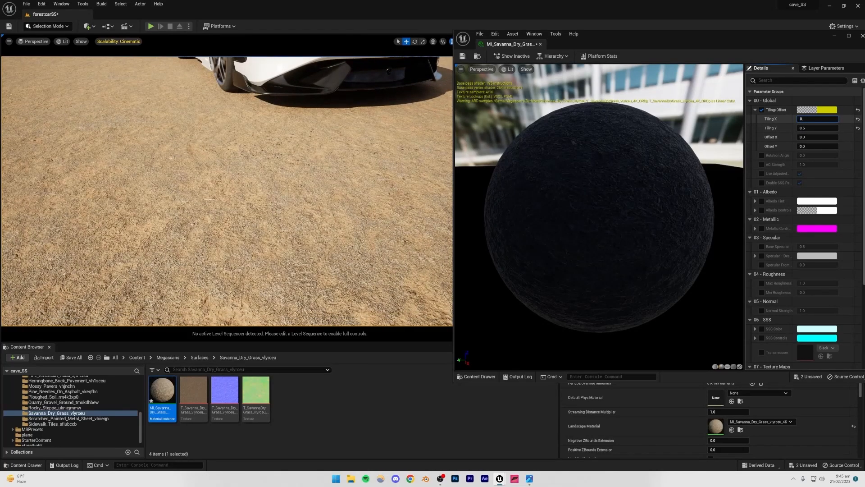
text(3)
key(Return)
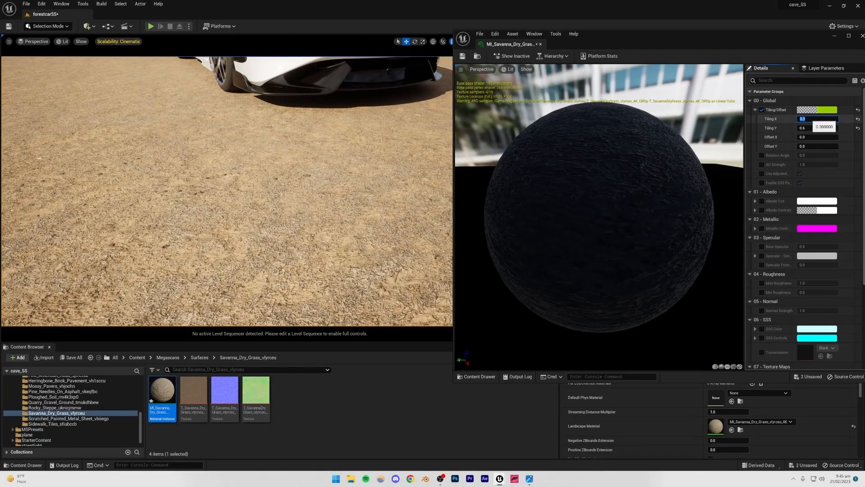
key(Return)
text(0.4)
key(Return)
right_drag(340, 143, 356, 86)
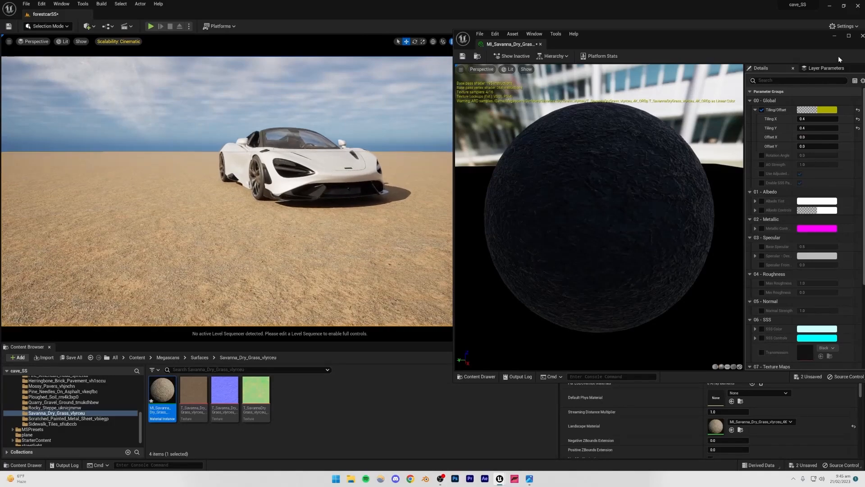
- Close the material instance, save all unsaved content, and close the Bridge window
click(862, 37)
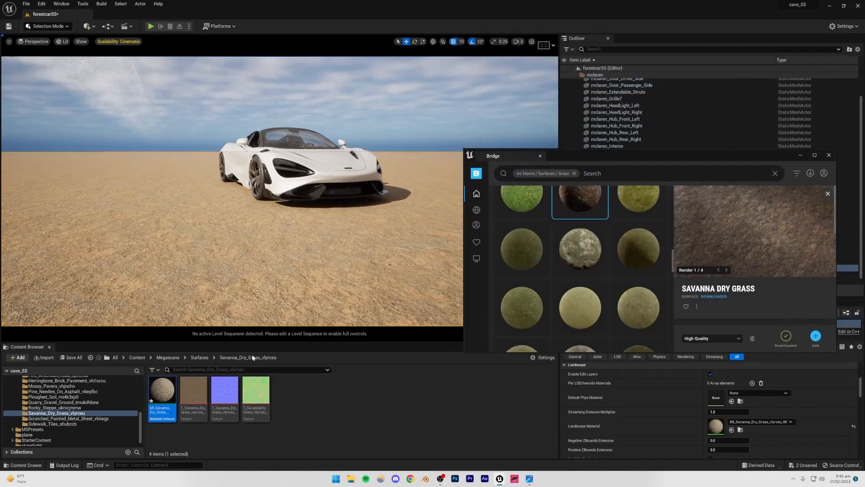
click(71, 357)
click(484, 315)
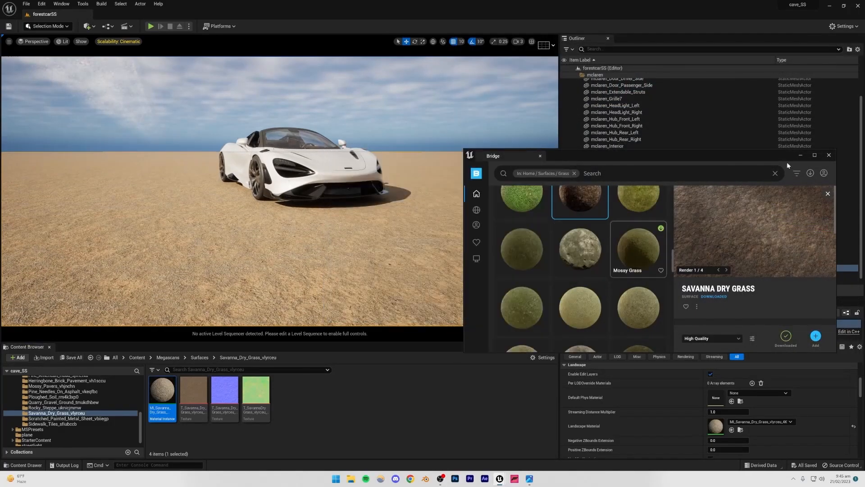
click(828, 155)
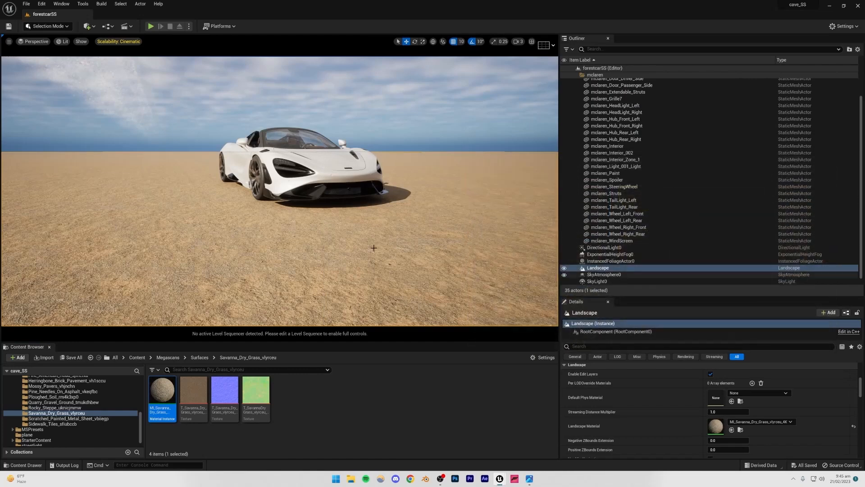
right_drag(338, 251, 329, 236)
right_drag(174, 153, 176, 153)
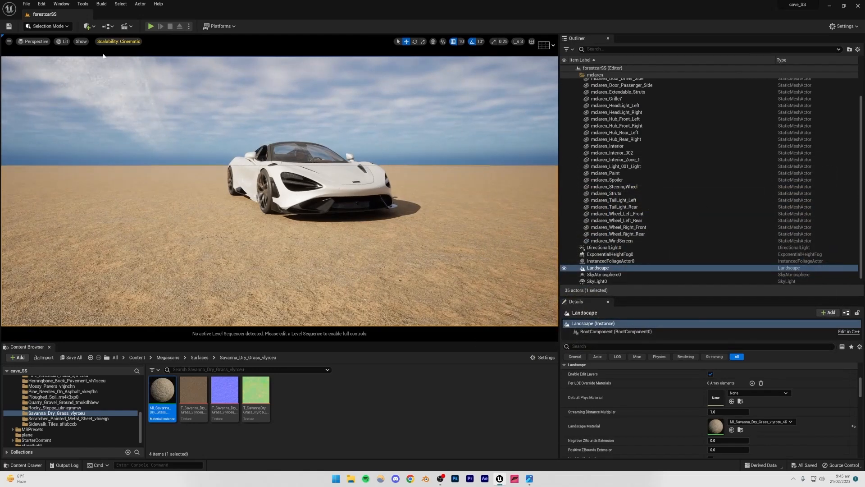
click(57, 27)
click(45, 52)
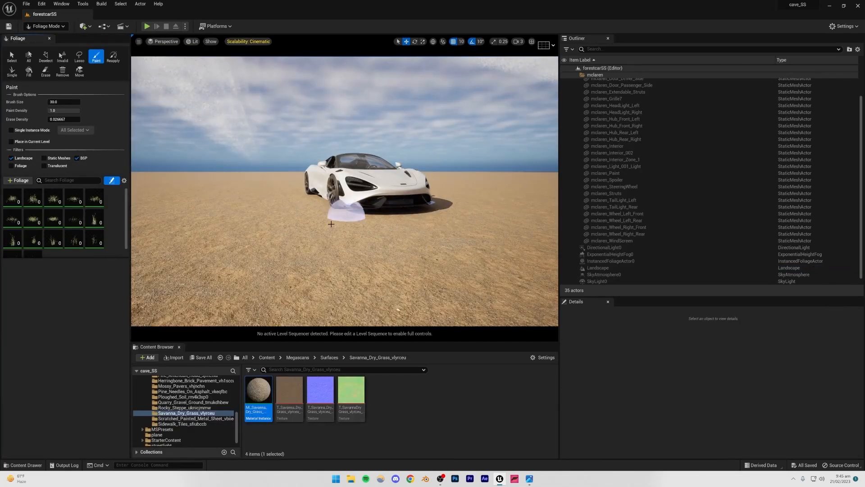
click(59, 27)
click(58, 37)
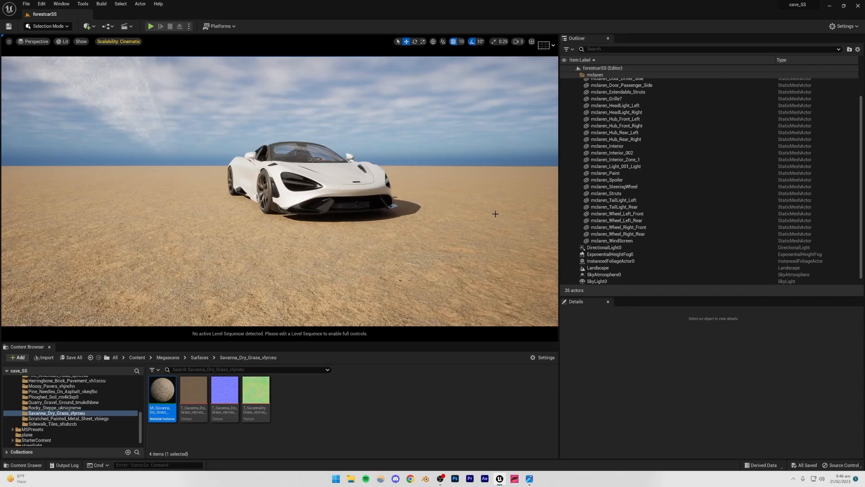
- Add a Cine Camera Actor to the scene and start piloting it
right_drag(279, 191, 150, 53)
key(w)
key(d)
key(s)
key(s)
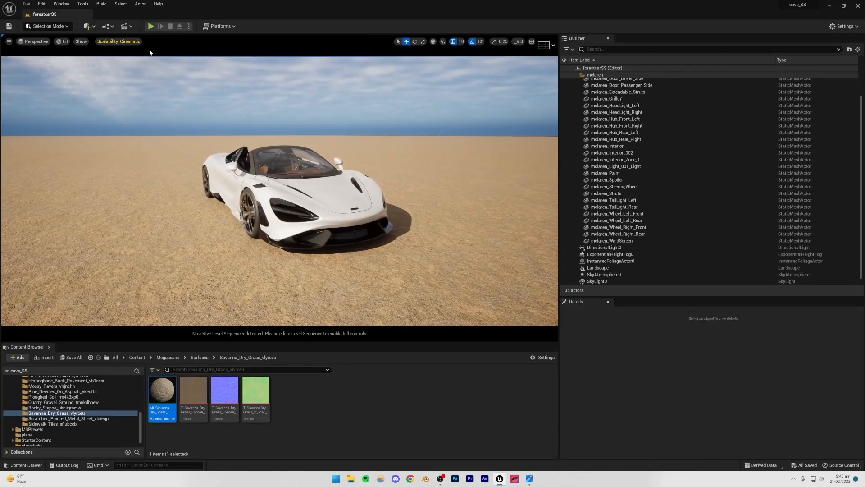
click(86, 26)
mouse_move(116, 105)
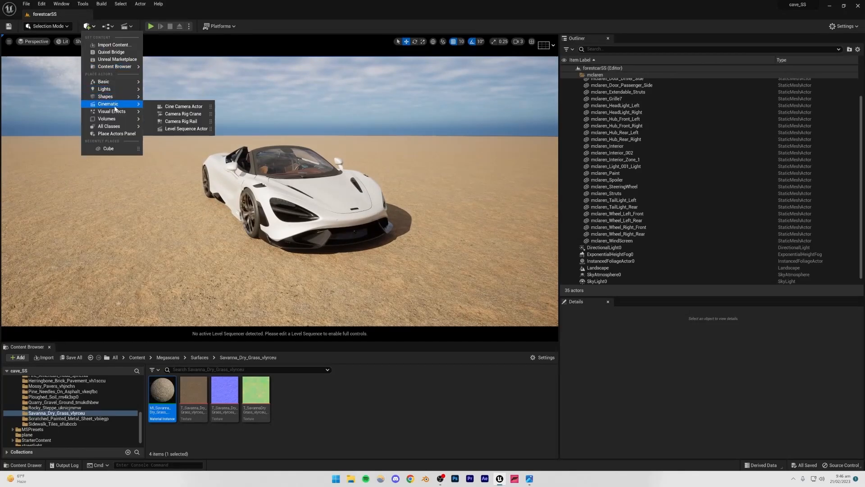
click(172, 107)
right_click(621, 251)
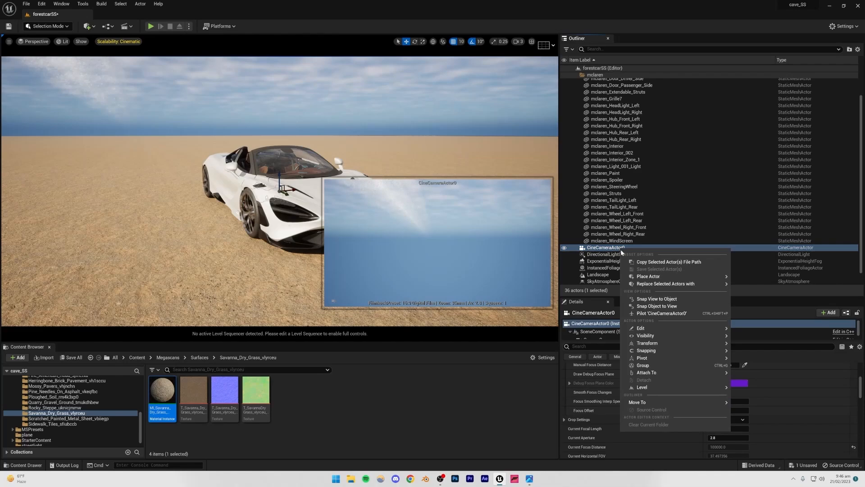
click(662, 313)
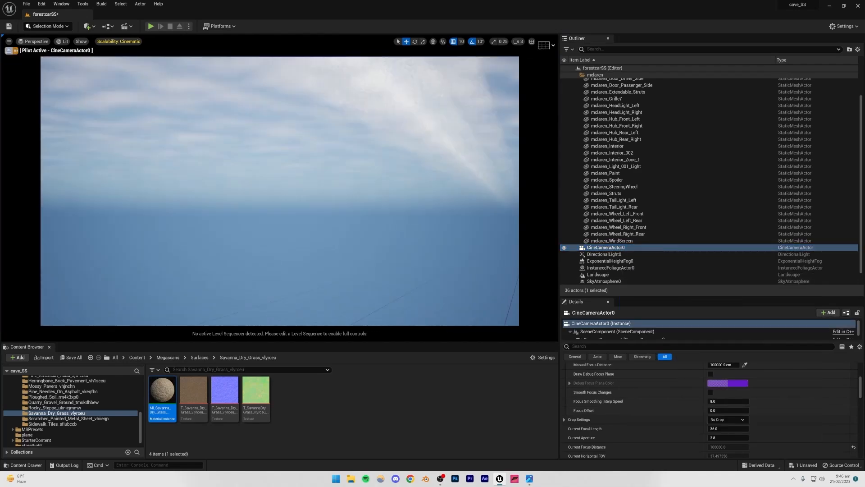
- Frame the McLaren in a raised front three-quarter view with the piloted cine camera and compare it with the reference image
right_drag(128, 199, 90, 205)
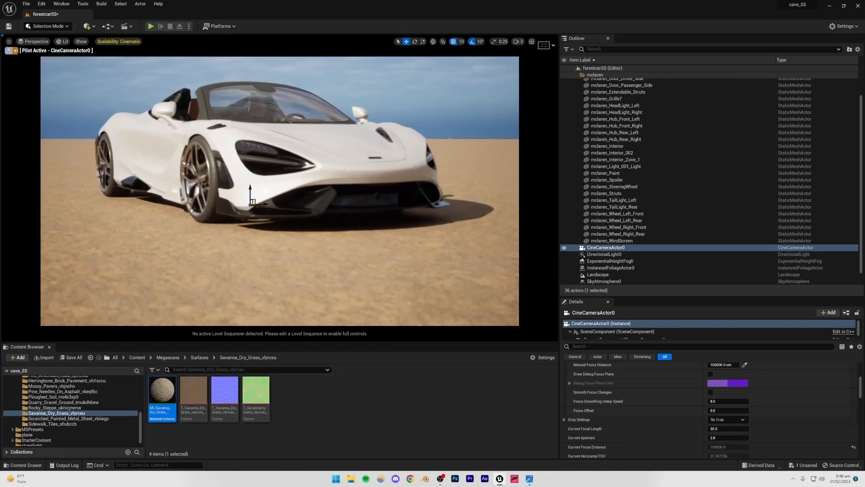
right_drag(279, 191, 308, 171)
mouse_move(529, 478)
click(537, 454)
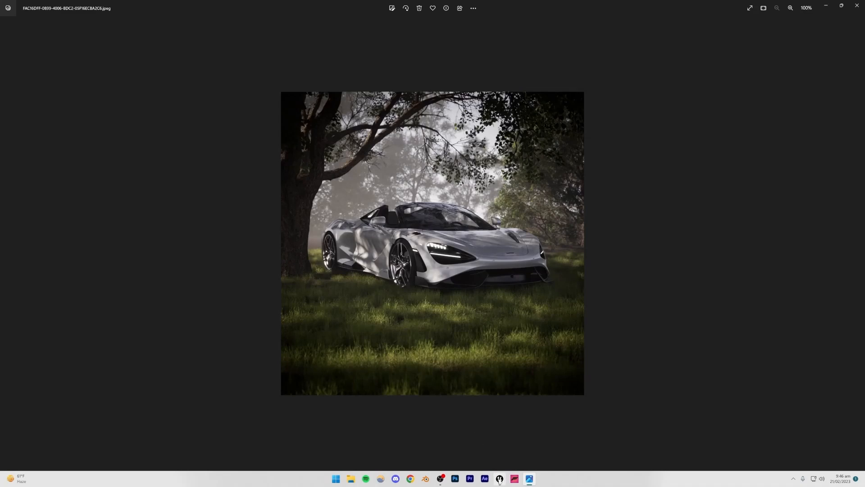
click(500, 479)
- Try a square filmback on the cine camera by setting Sensor Width and Sensor Height to 20 mm
scroll(648, 382, up, 5)
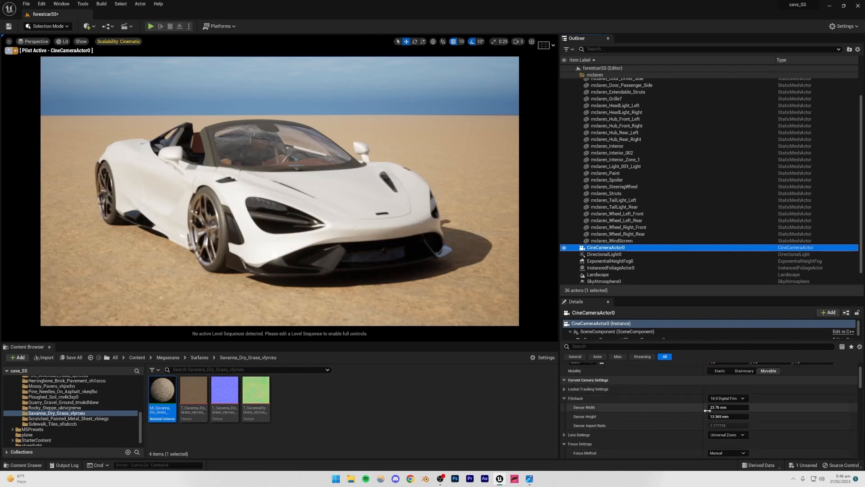
click(723, 407)
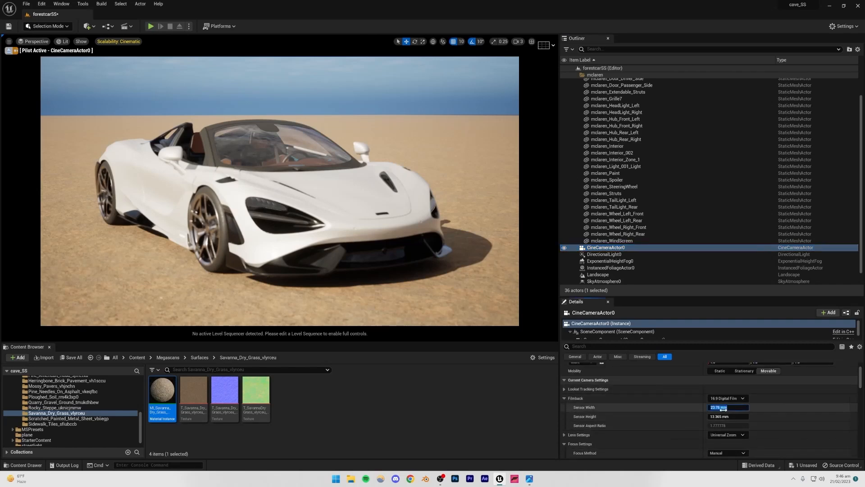
text(20)
key(Return)
key(Tab)
text(20)
key(Return)
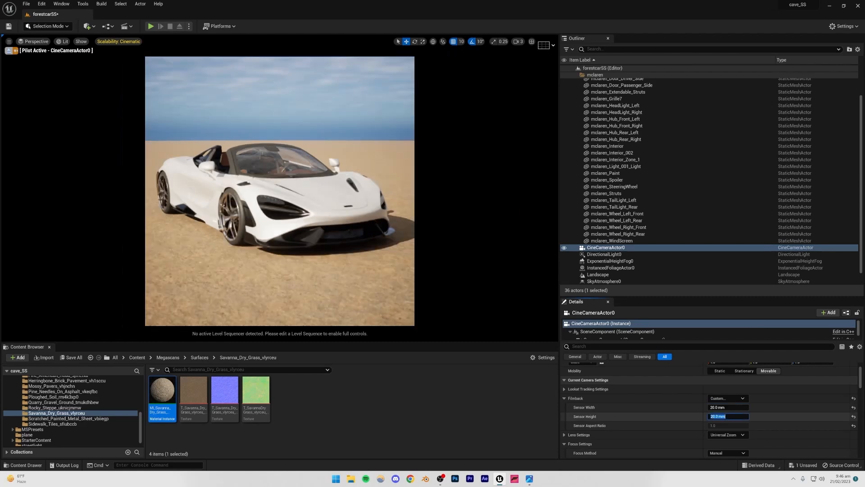
- Undo the cine camera's last sensor height and sensor width changes
click(372, 134)
key(ctrl+z)
key(ctrl+z)
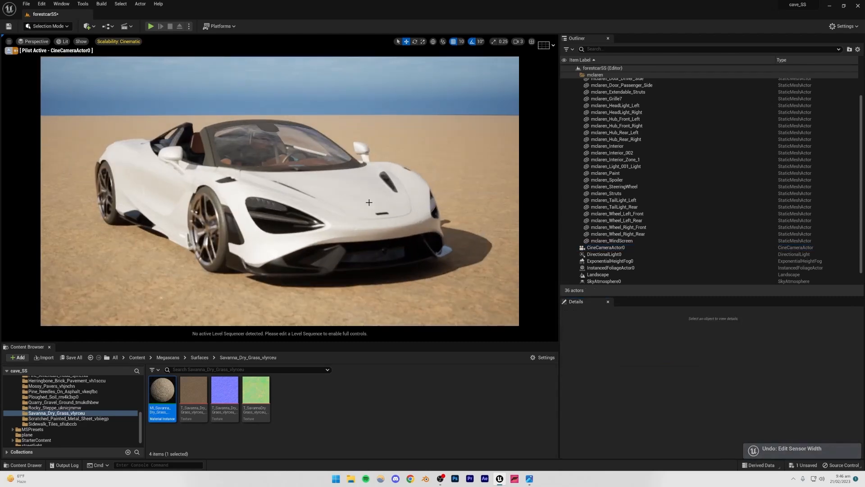
click(369, 202)
click(361, 113)
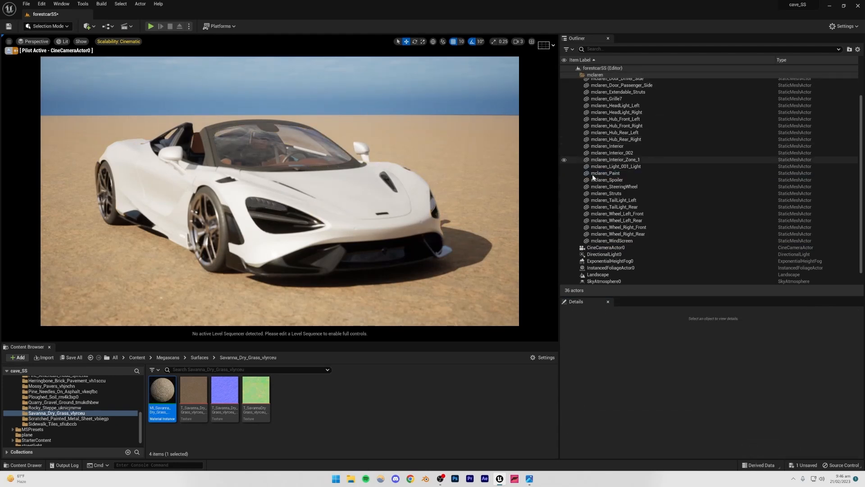
- Set CineCameraActor0's Manual Focus Distance by sampling a point on the front of the car
click(605, 248)
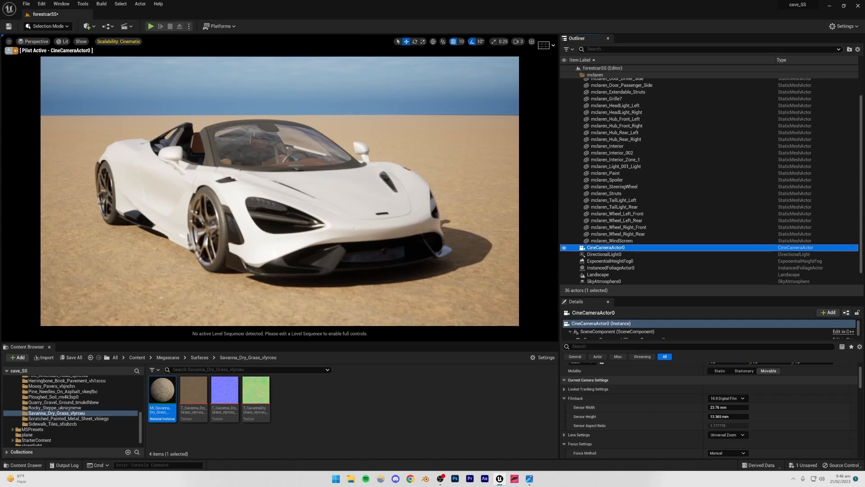
scroll(681, 405, down, 2)
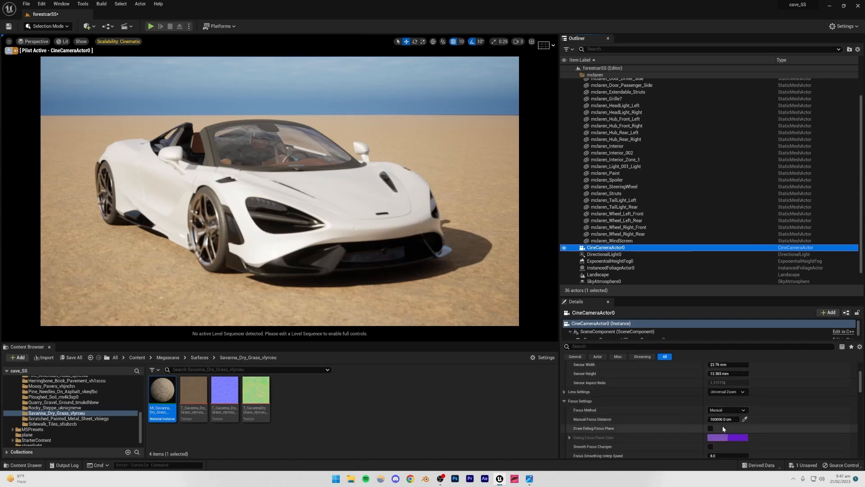
click(744, 419)
click(277, 233)
click(745, 419)
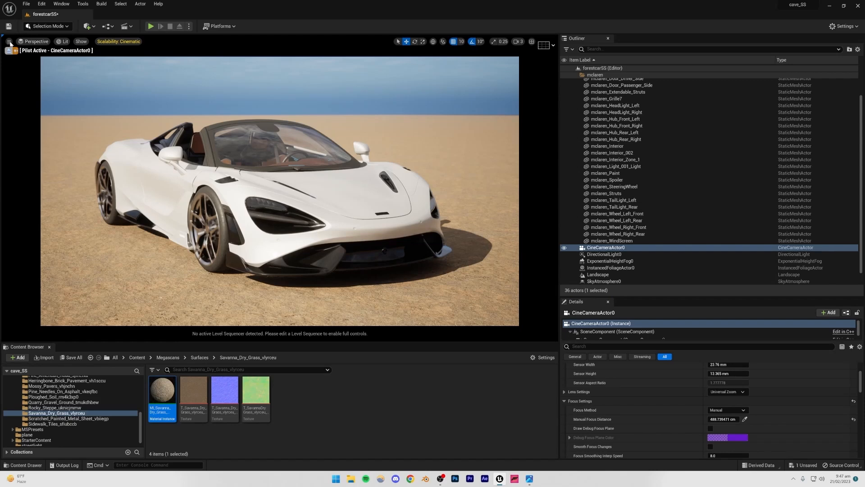
- Try a viewport Screen Percentage of 130, and set it to 60
click(9, 42)
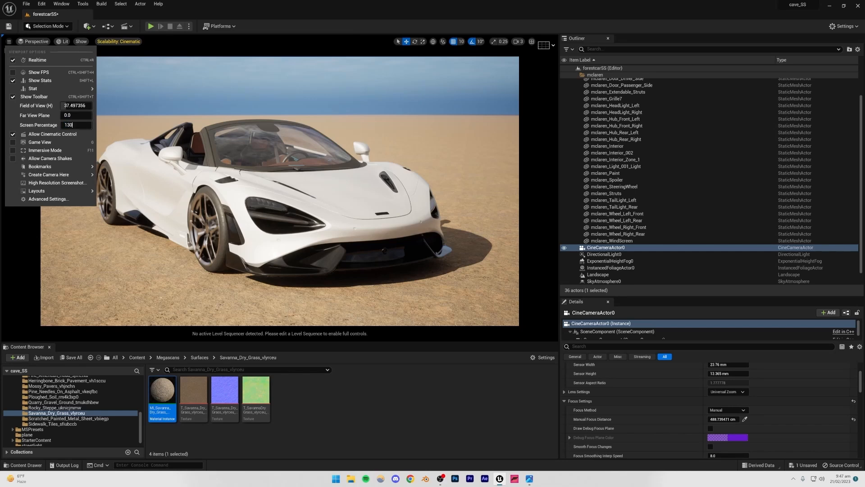
key(Return)
click(228, 101)
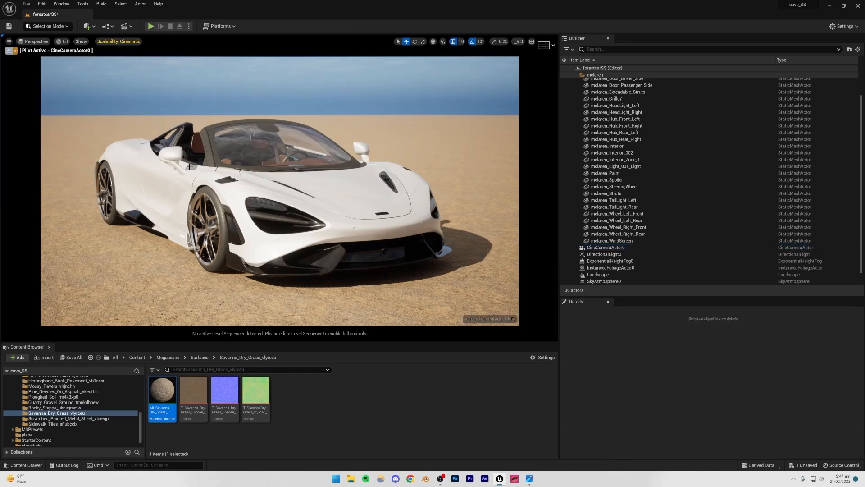
click(12, 42)
click(72, 125)
key(Return)
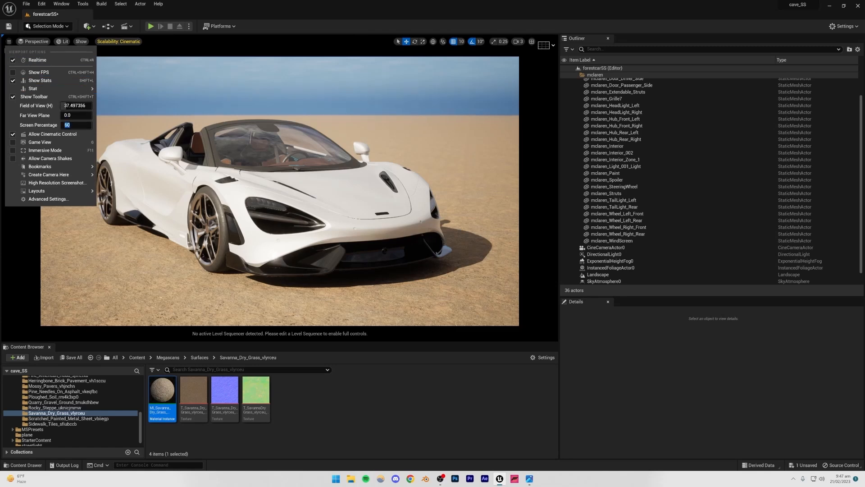
key(Escape)
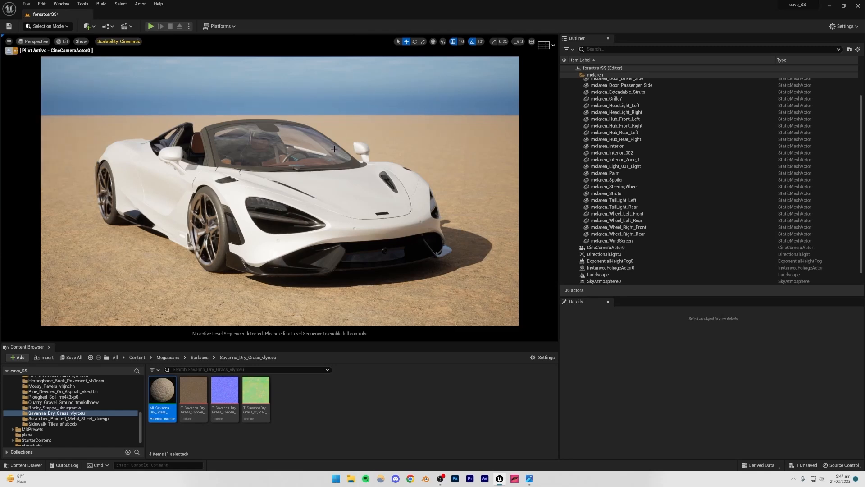
- Reframe the car slightly and preview the shot in Path Tracing, returning the viewport to Lit mode
right_drag(299, 194, 282, 194)
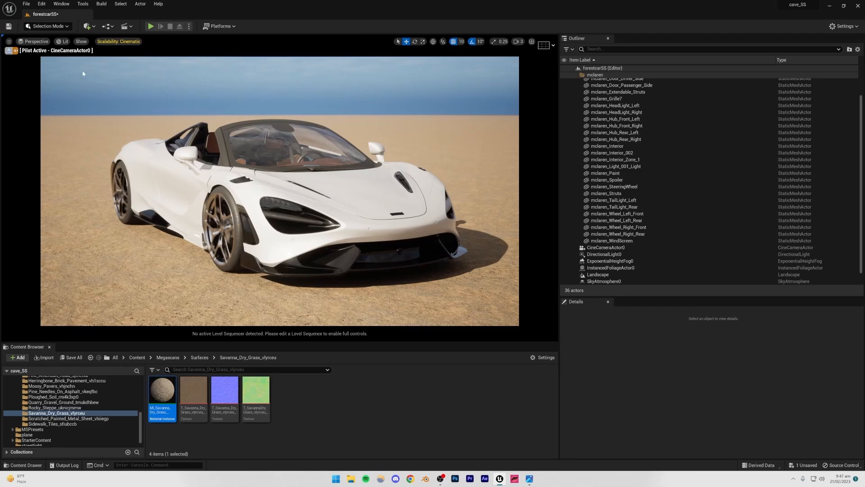
click(63, 41)
click(83, 118)
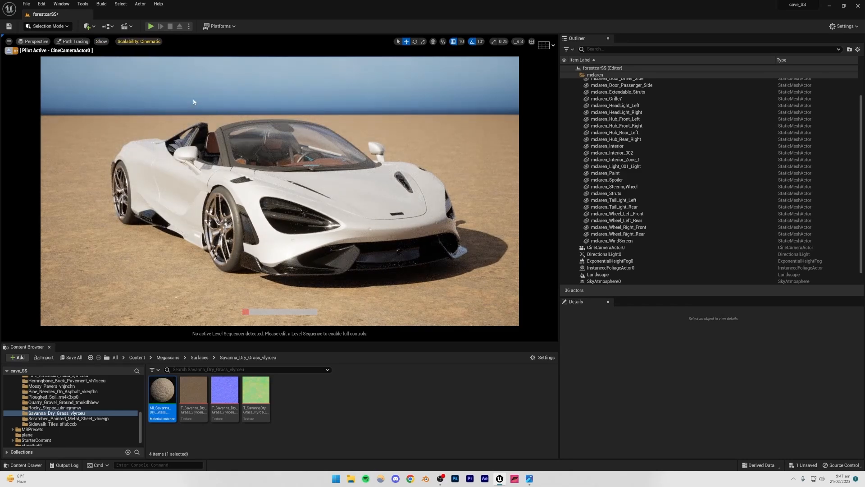
click(70, 42)
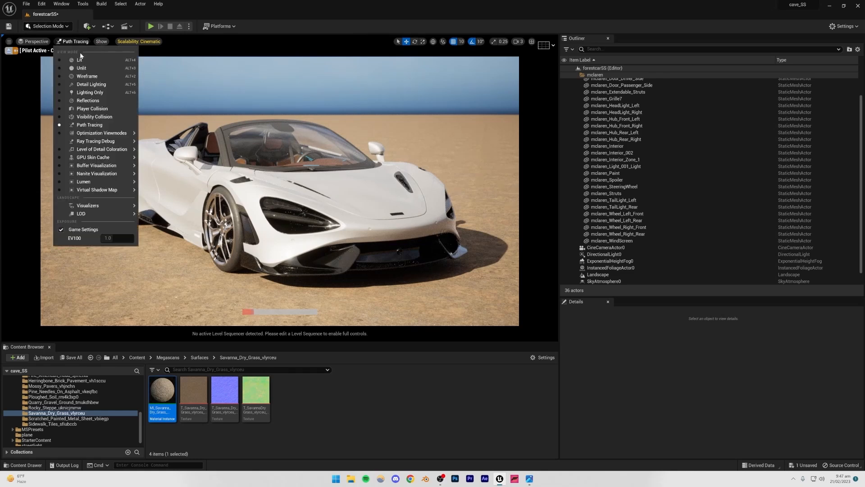
click(82, 62)
- Save the level and, in Foliage mode, paint grass on the ground around the McLaren with a brush size of 30
key(ctrl+s)
click(56, 27)
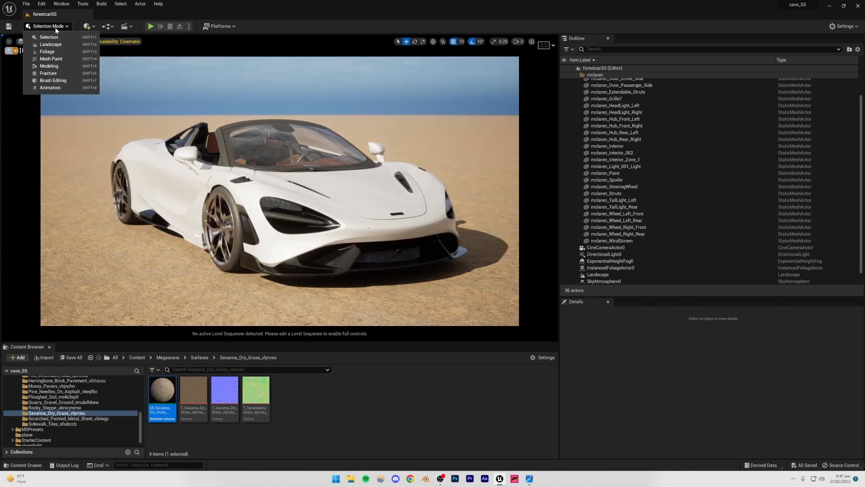
click(53, 54)
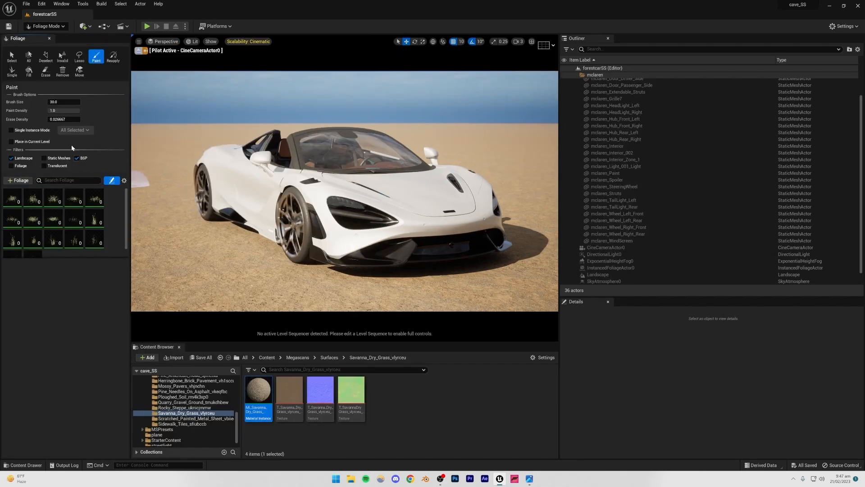
mouse_move(198, 289)
mouse_down()
mouse_move(160, 301)
mouse_move(259, 310)
mouse_move(518, 298)
mouse_move(533, 282)
mouse_move(509, 202)
mouse_move(539, 191)
mouse_move(551, 245)
mouse_move(546, 199)
mouse_move(455, 291)
mouse_move(151, 286)
mouse_move(142, 297)
mouse_move(145, 205)
mouse_move(209, 294)
mouse_move(253, 268)
mouse_move(361, 281)
mouse_move(234, 277)
mouse_move(250, 286)
mouse_move(203, 227)
mouse_move(232, 234)
mouse_move(293, 217)
mouse_move(391, 298)
mouse_move(203, 231)
mouse_move(185, 205)
mouse_move(277, 250)
mouse_move(474, 262)
mouse_move(518, 216)
mouse_move(509, 198)
mouse_move(153, 210)
mouse_move(140, 194)
mouse_move(151, 189)
mouse_move(182, 205)
mouse_move(180, 185)
mouse_move(144, 178)
mouse_move(178, 173)
mouse_move(144, 178)
mouse_move(144, 163)
mouse_move(174, 192)
mouse_up()
mouse_move(545, 193)
mouse_down()
mouse_move(495, 180)
mouse_move(547, 173)
mouse_move(543, 163)
mouse_move(475, 168)
mouse_move(532, 180)
mouse_move(543, 198)
mouse_up()
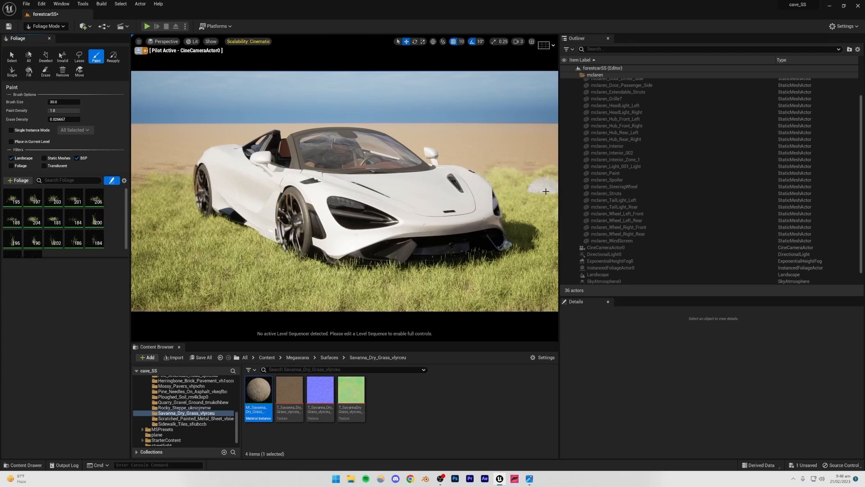
mouse_move(186, 201)
mouse_down()
mouse_move(148, 182)
mouse_move(187, 172)
mouse_move(167, 221)
mouse_up()
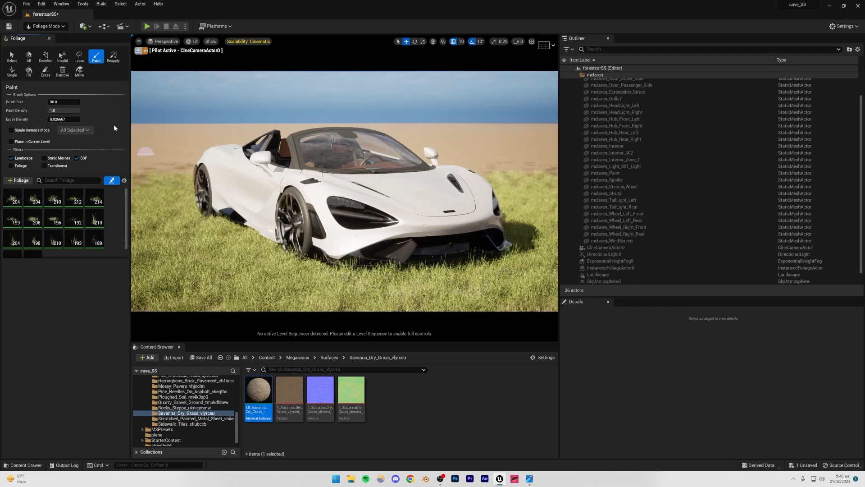
- Activate the foliage Erase tool, and open Viewport 2 and dock it beside the Outliner
click(45, 70)
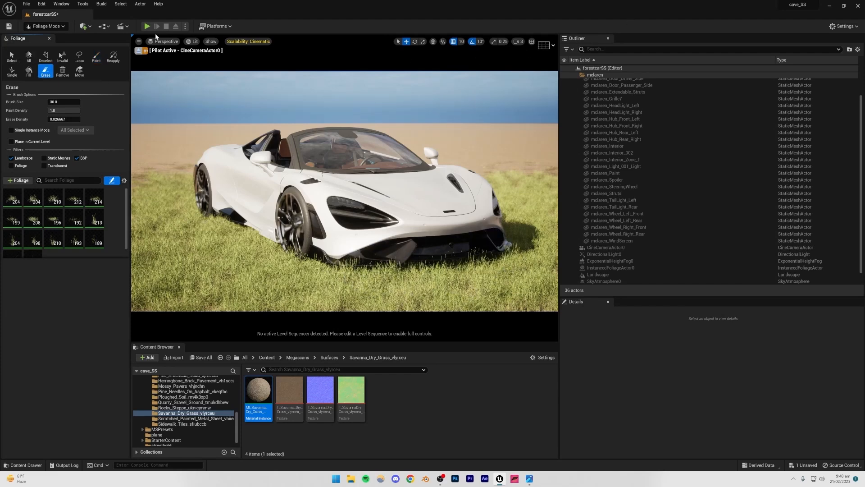
click(54, 28)
click(64, 331)
click(57, 6)
mouse_move(83, 71)
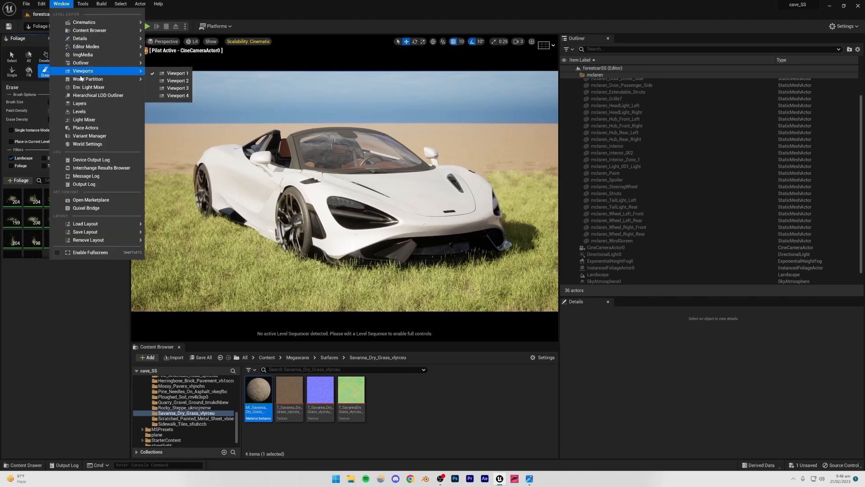
click(175, 81)
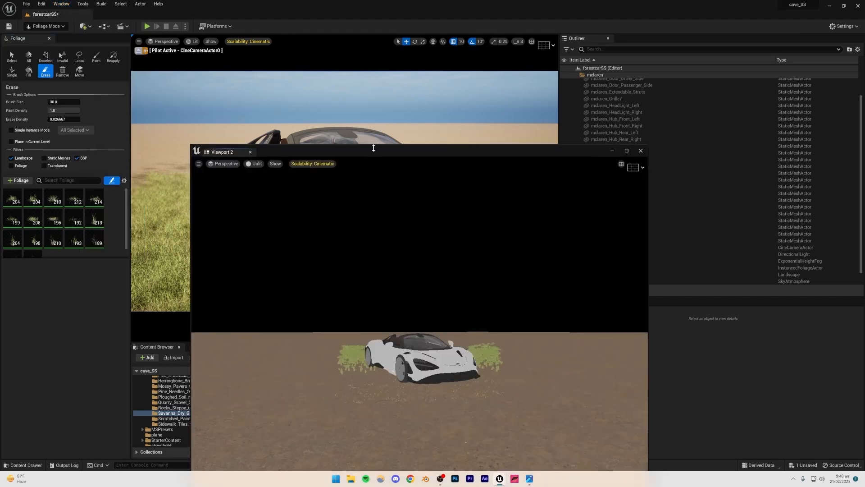
drag(239, 155, 623, 39)
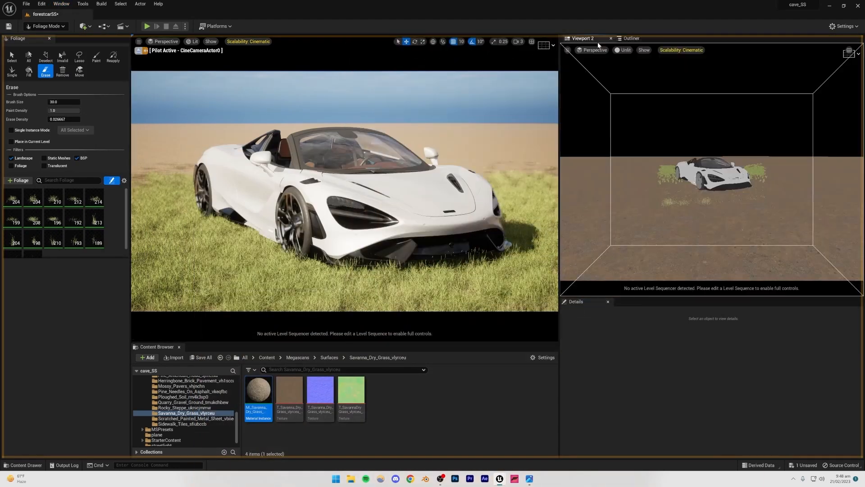
- View the car from above in Viewport 2 and erase the grass beneath its body and along its side
mouse_move(714, 167)
right_down()
mouse_move(715, 238)
mouse_move(728, 267)
mouse_move(707, 175)
right_up()
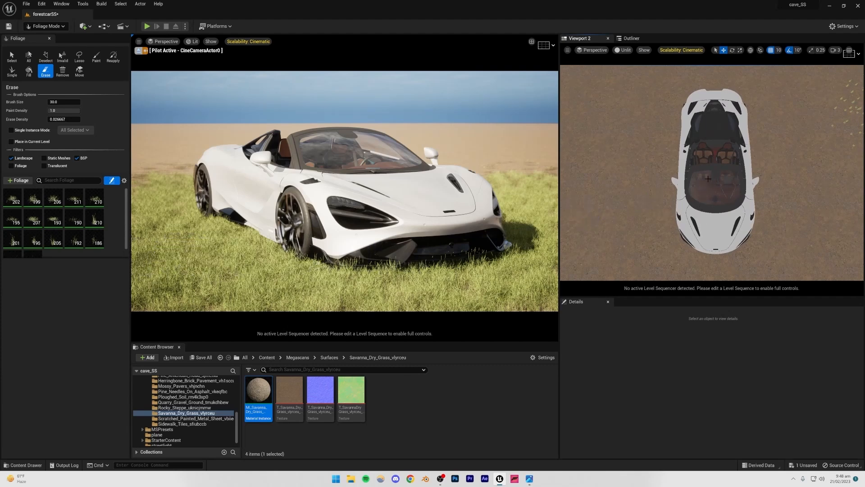
drag(694, 143, 701, 142)
drag(698, 216, 727, 211)
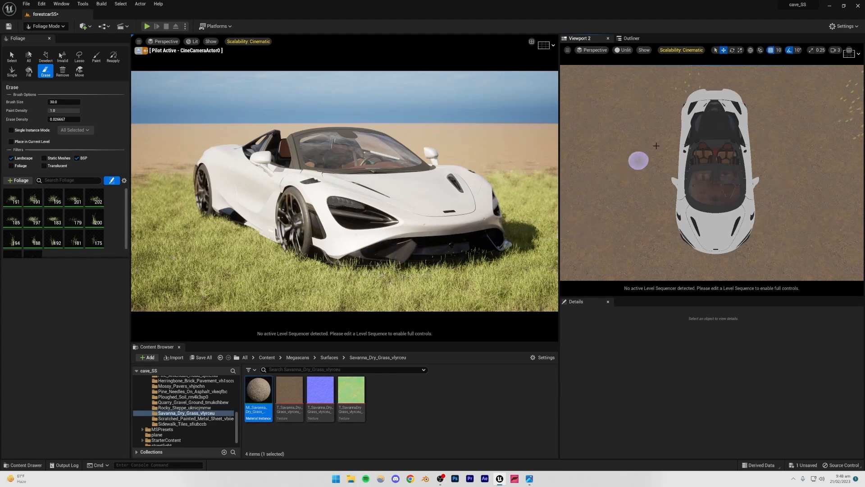
drag(700, 110, 702, 108)
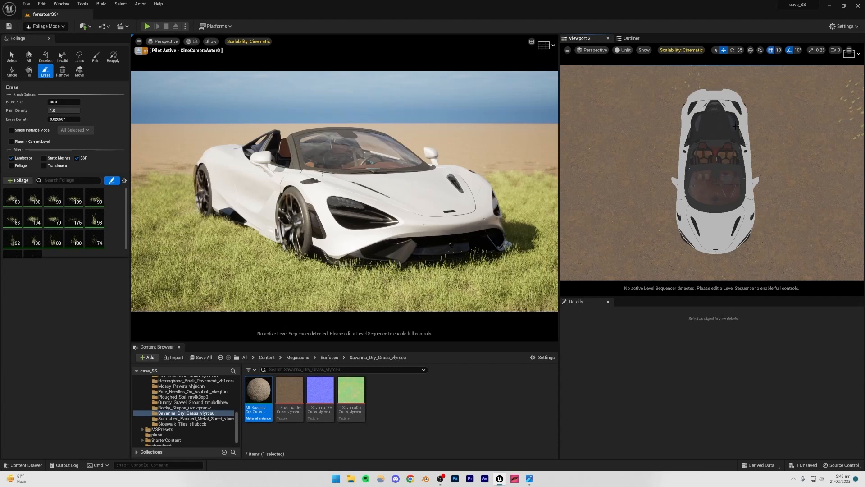
drag(225, 223, 223, 226)
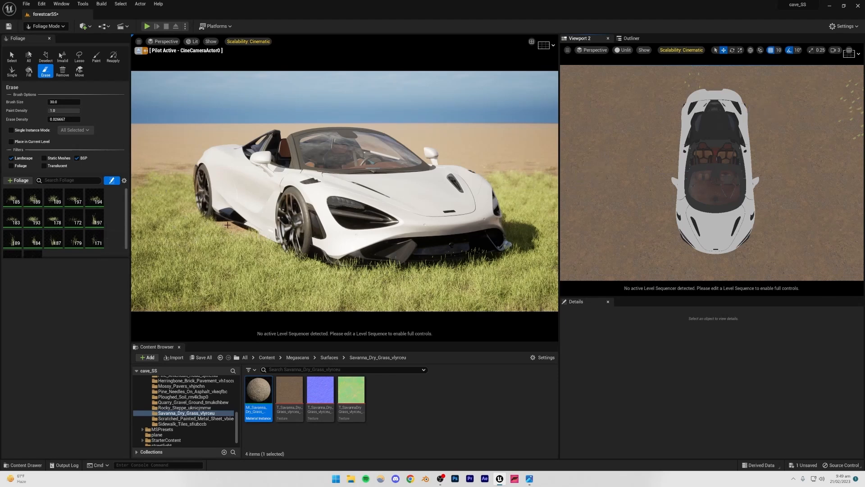
- Paint grass back in along the car's near side, and return to Selection mode and save the level
click(97, 57)
mouse_move(241, 241)
mouse_down()
mouse_move(194, 194)
mouse_move(241, 228)
mouse_move(211, 216)
mouse_move(220, 153)
mouse_up()
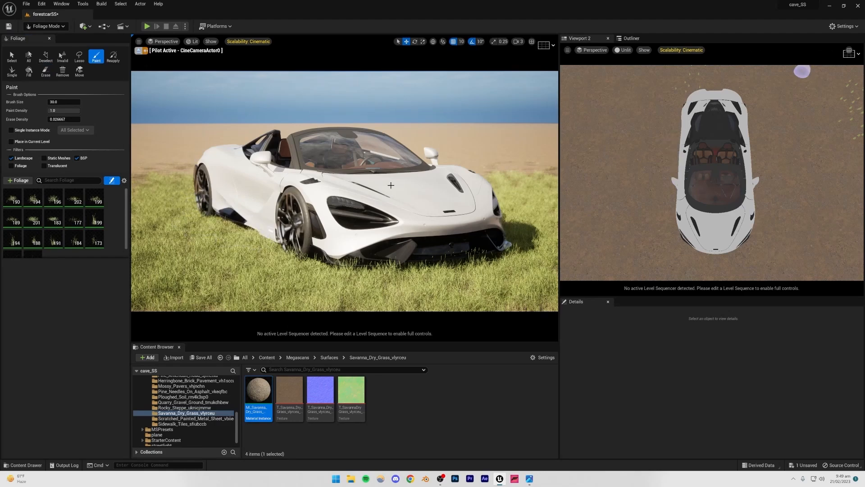
click(47, 26)
click(47, 36)
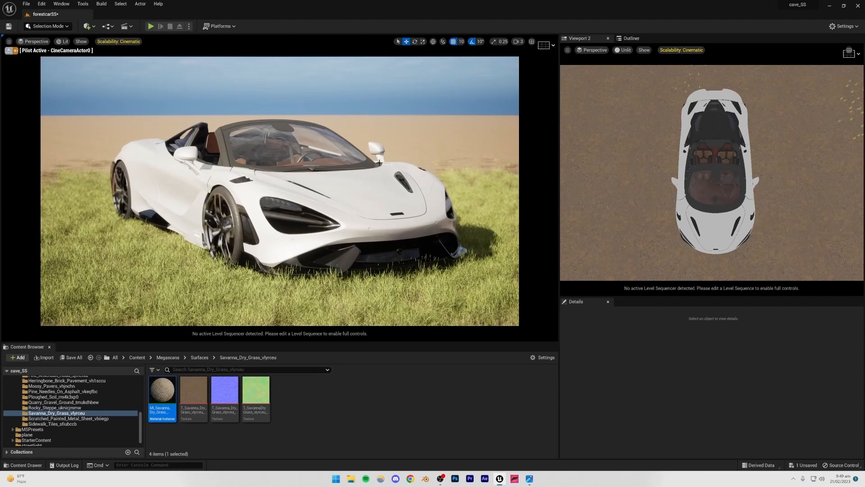
key(ctrl+s)
- Run the console command foliage.ForceLOD 0 to force full-detail foliage
click(158, 465)
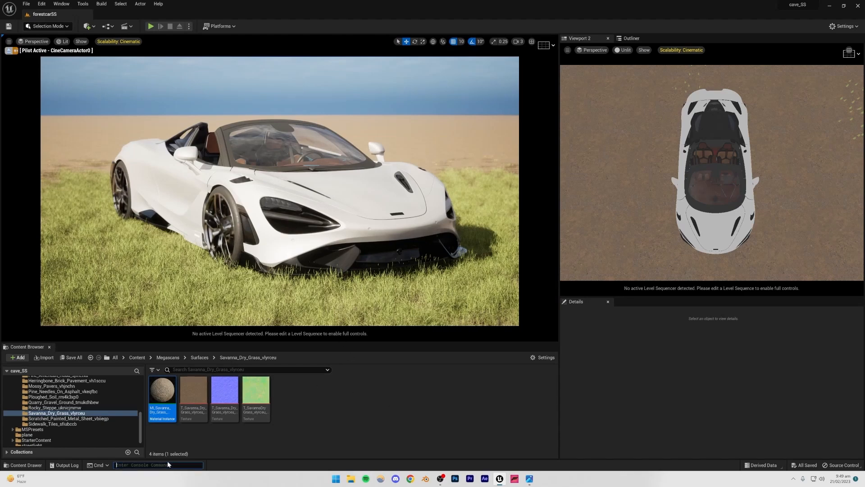
text(foliage.)
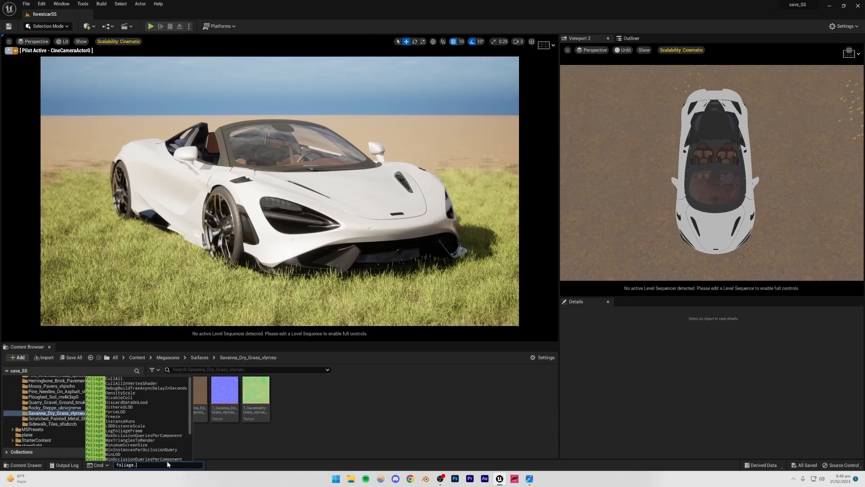
text(force)
key(Tab)
text(0)
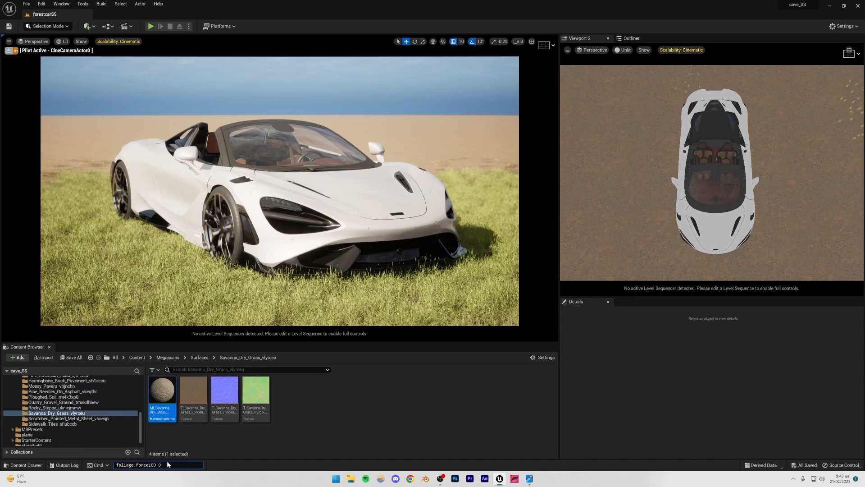
key(Return)
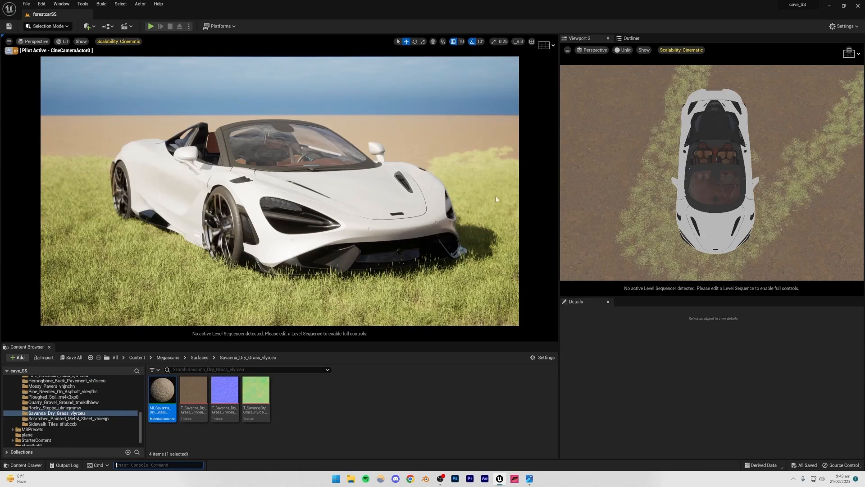
- Run the console command foliage.ForceLOD -1 to remove the forced foliage detail level, and save the level
scroll(716, 193, down, 4)
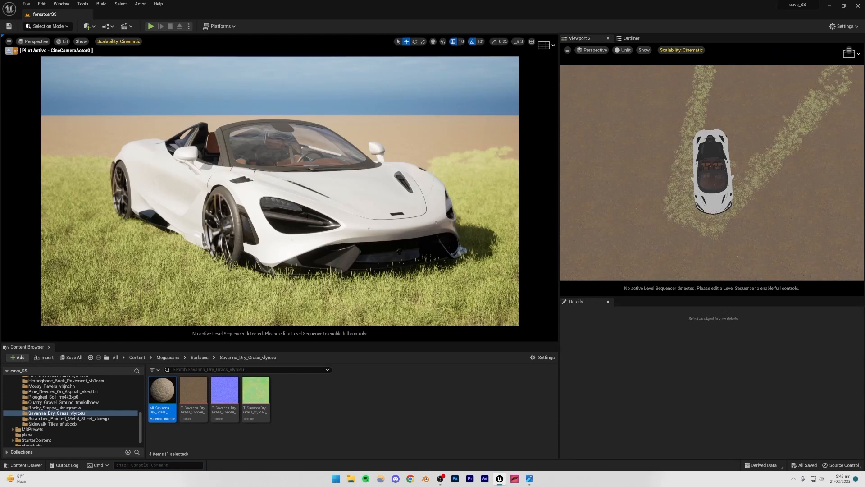
click(150, 465)
text(folia)
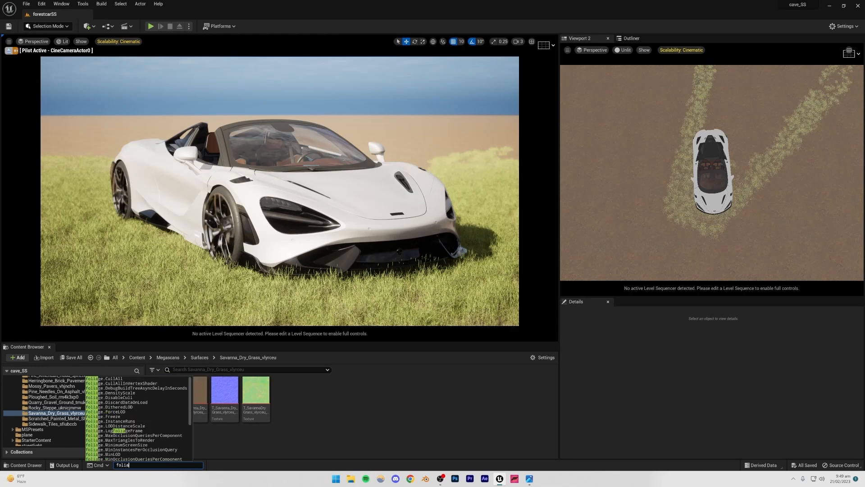
text(ge.for)
key(Tab)
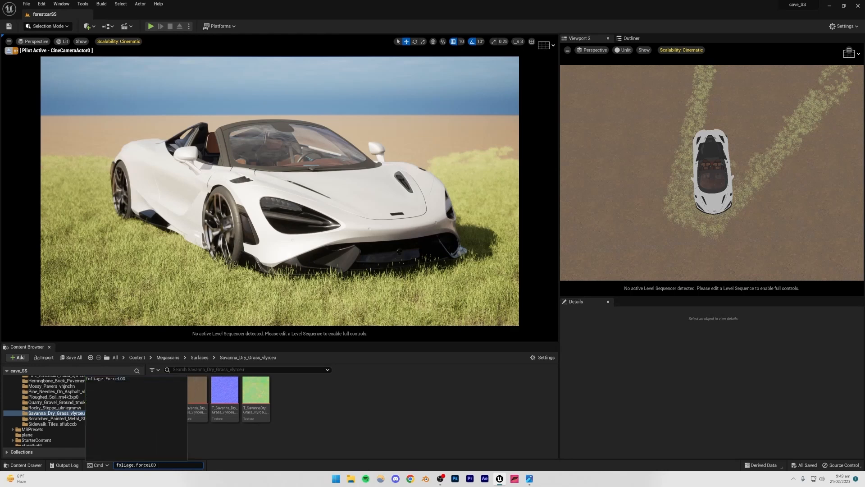
text(-)
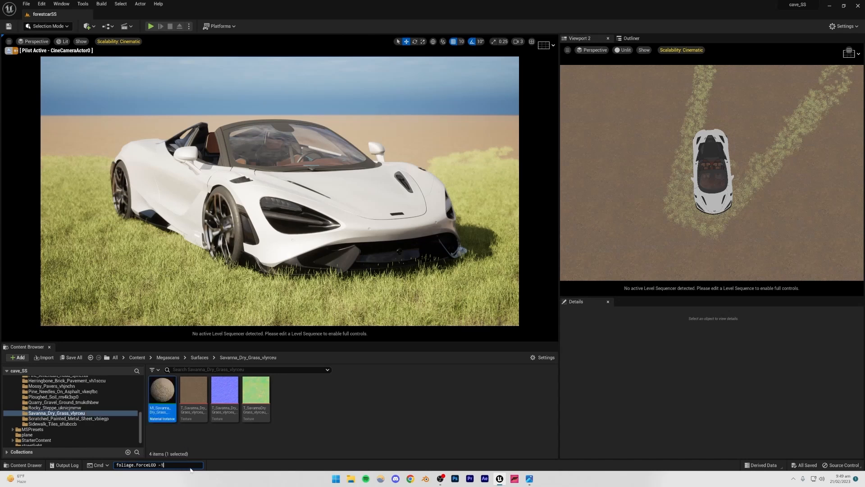
text(1)
key(Return)
click(107, 267)
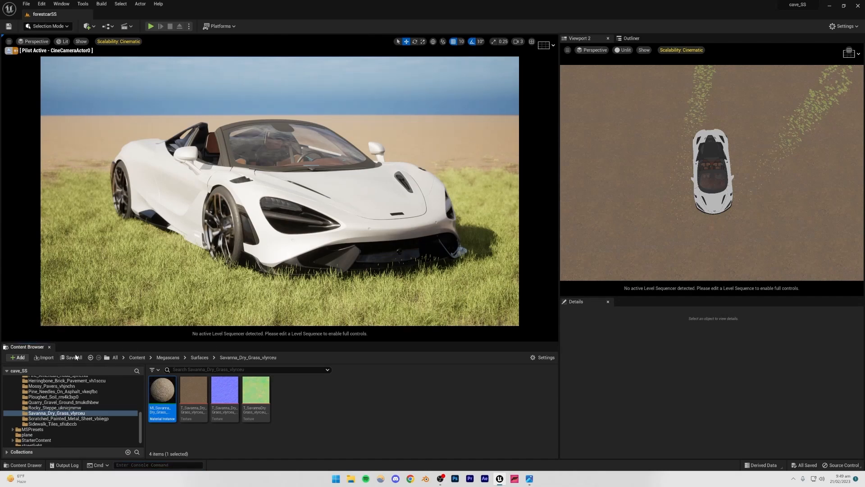
key(super+d)
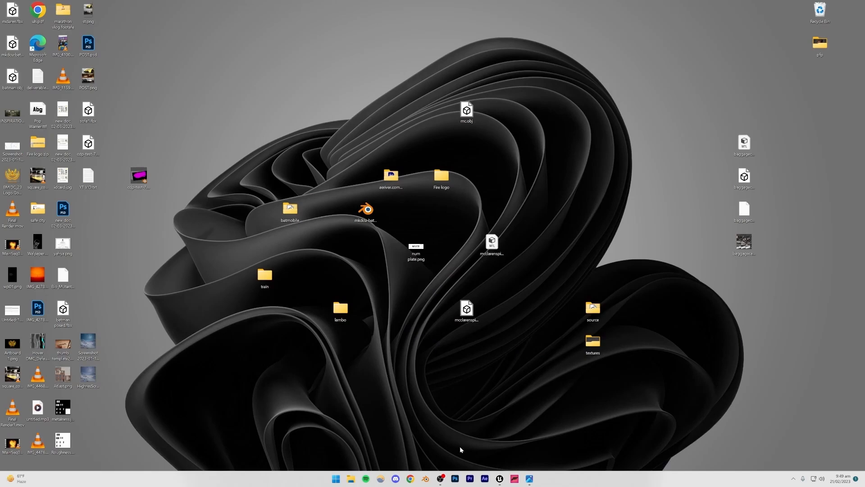
click(499, 479)
key(ctrl+s)
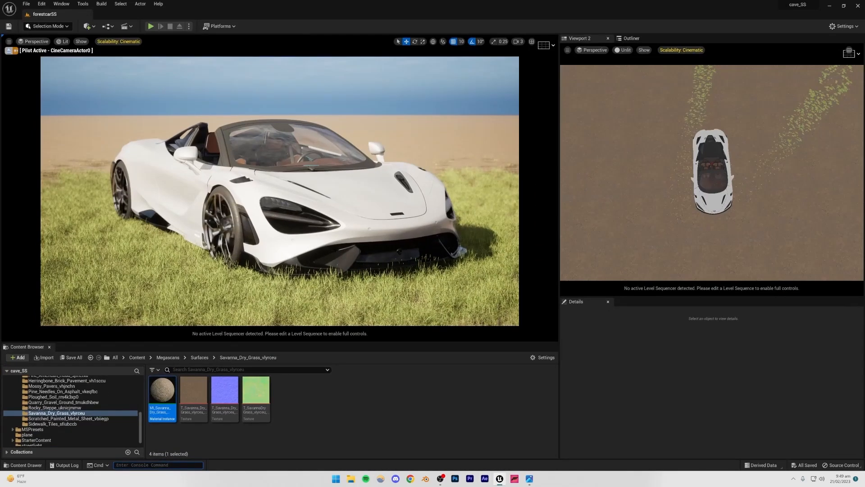
- Switch to the image viewer to examine the reference forest render, and return to Unreal Engine
click(529, 480)
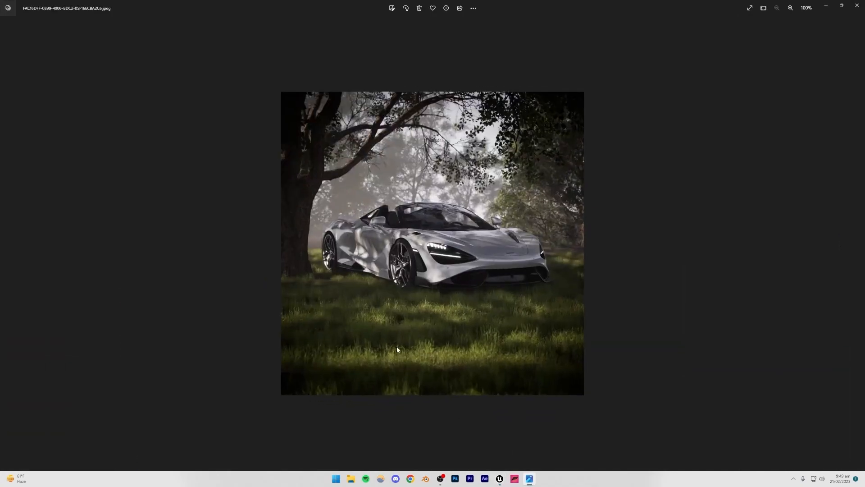
click(500, 478)
click(499, 478)
click(504, 477)
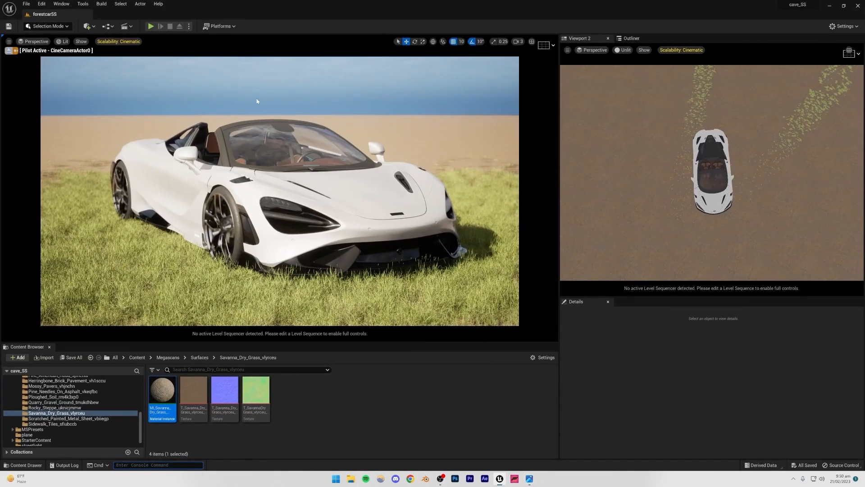
- Open the BlackAlder geometry's PivotPainter folder to show its tree meshes
scroll(71, 419, up, 10)
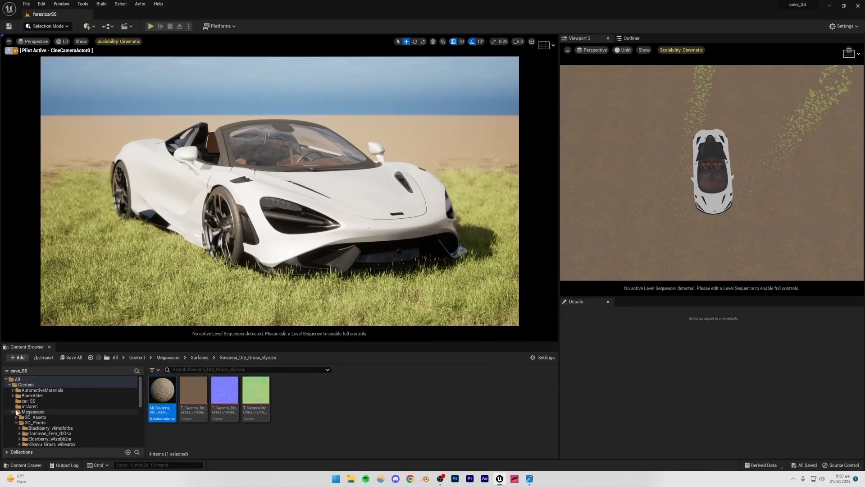
click(33, 396)
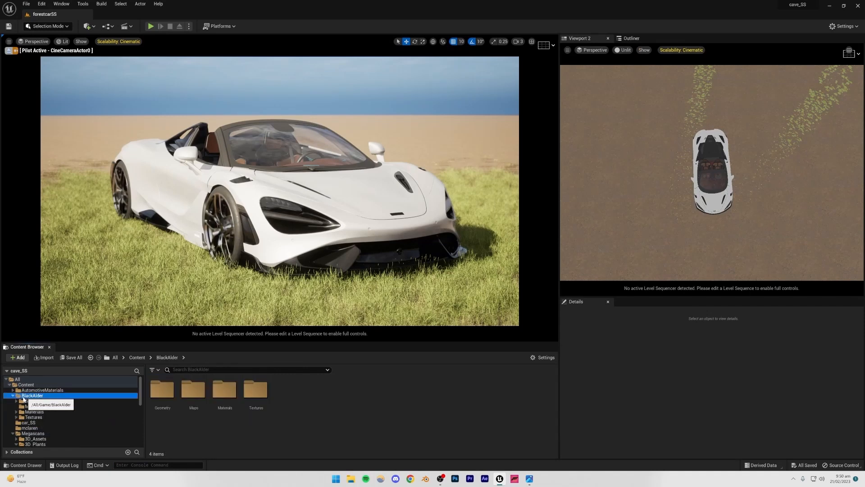
click(32, 401)
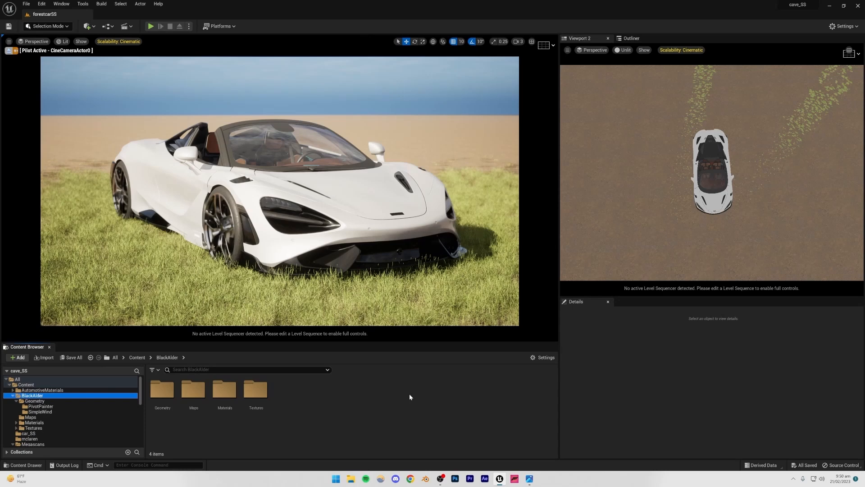
click(35, 401)
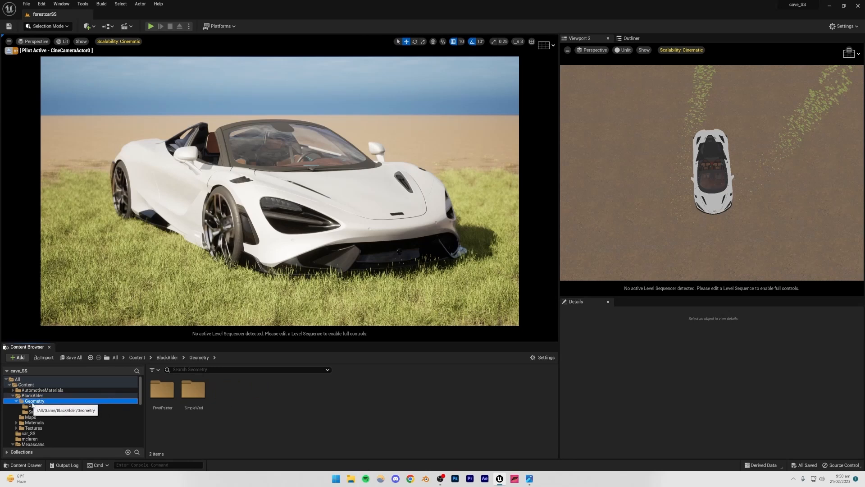
click(36, 406)
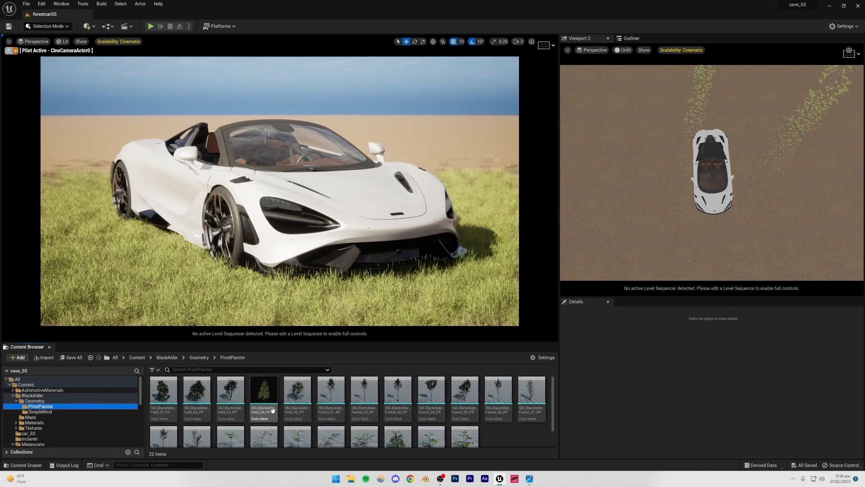
drag(273, 411, 257, 400)
click(481, 430)
mouse_move(427, 425)
right_down()
mouse_move(427, 404)
mouse_move(426, 426)
right_up()
- Place the SM_BlackAlder_Field_02_PP tree on the grass beside the car's rear and scale it down uniformly
drag(197, 395, 47, 189)
key(r)
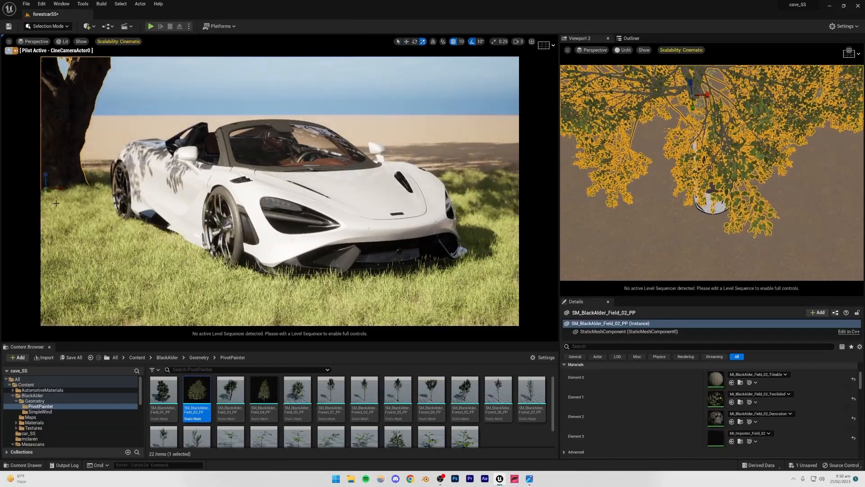
drag(46, 192, 47, 178)
click(150, 100)
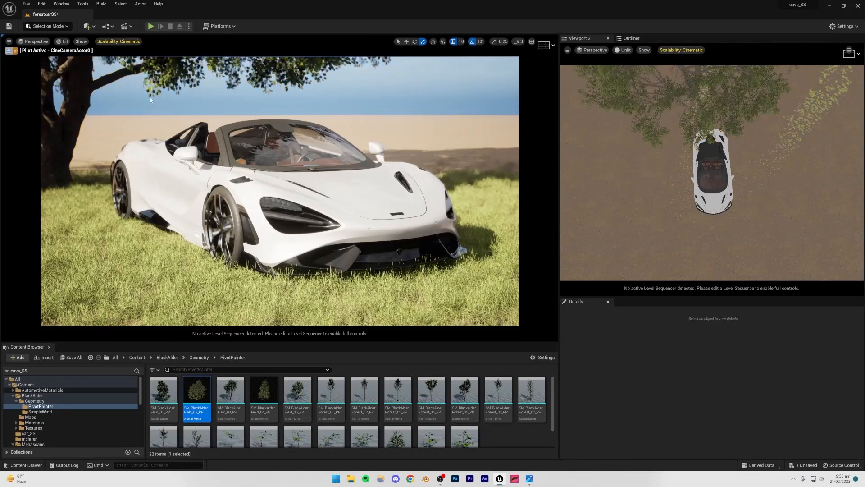
- Move the tree closer to the car from the overhead view so its canopy shades the bodywork, and save the level
click(81, 111)
right_drag(599, 135, 599, 108)
key(w)
drag(698, 127, 682, 169)
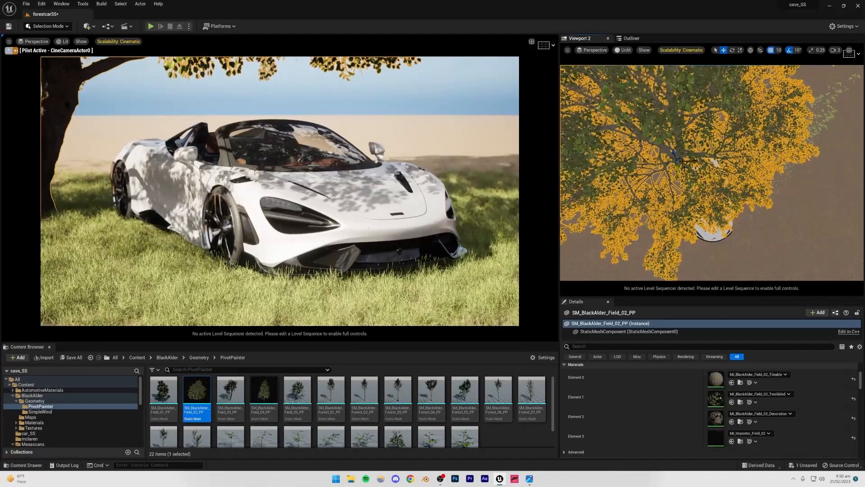
click(208, 111)
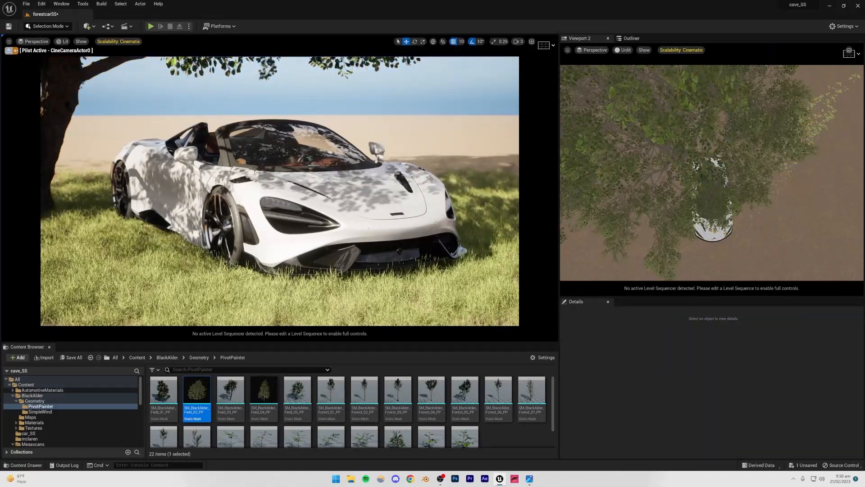
click(67, 118)
drag(671, 149, 670, 151)
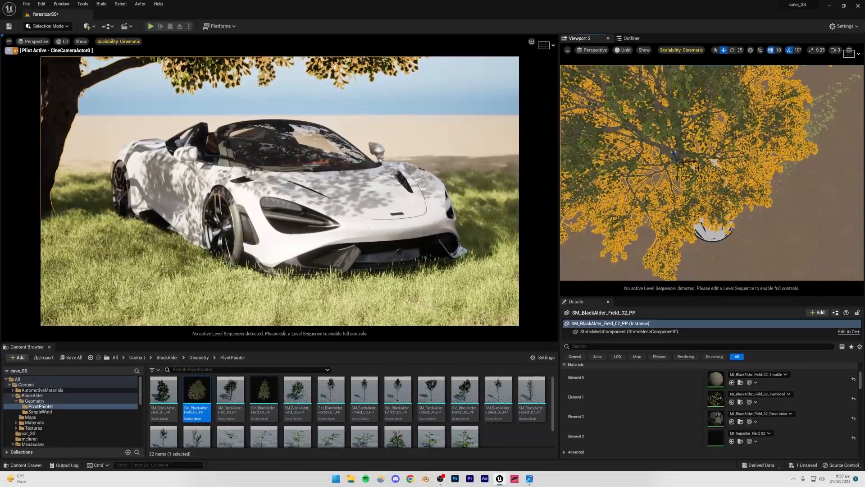
drag(692, 161, 696, 161)
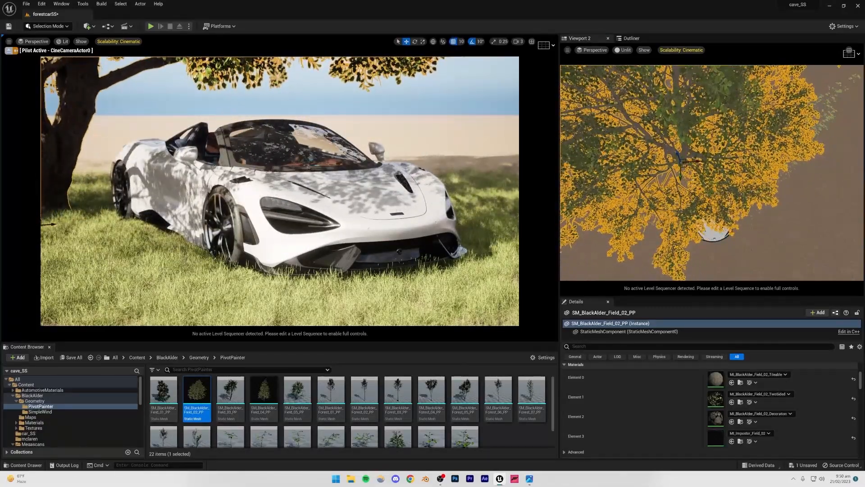
click(312, 114)
key(ctrl+s)
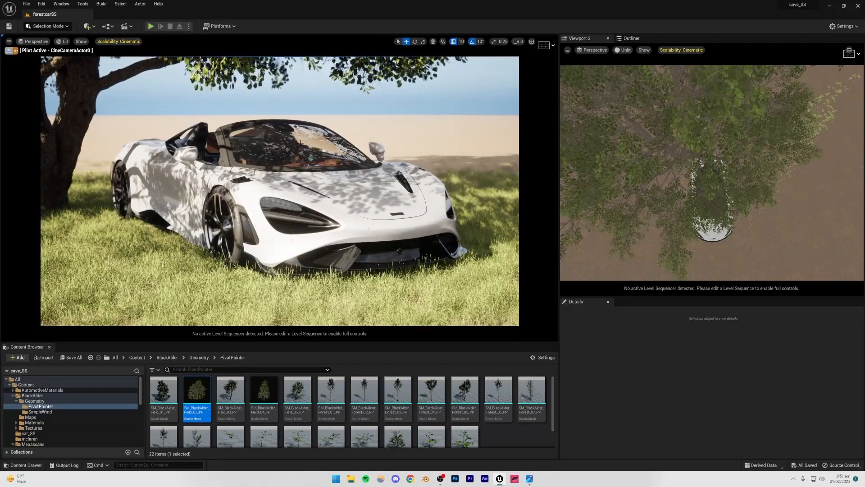
- Switch the overall scalability quality to Epic and set it back to Cinematic in the engine scalability settings
click(122, 42)
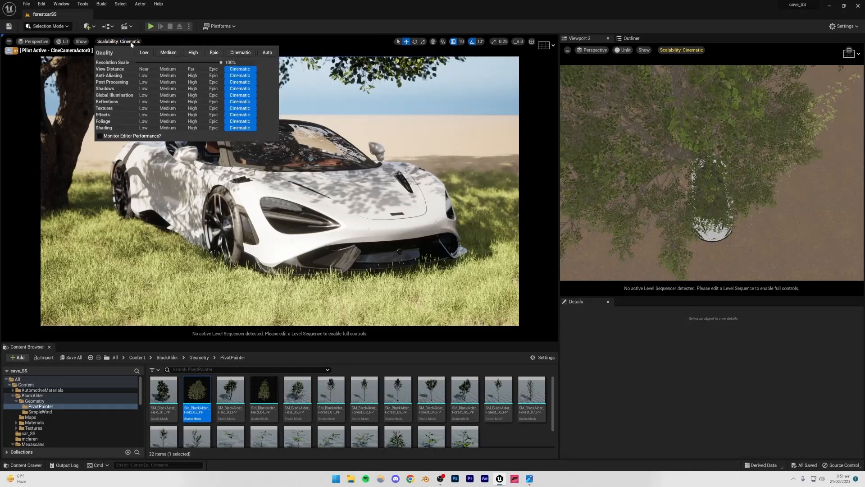
click(215, 53)
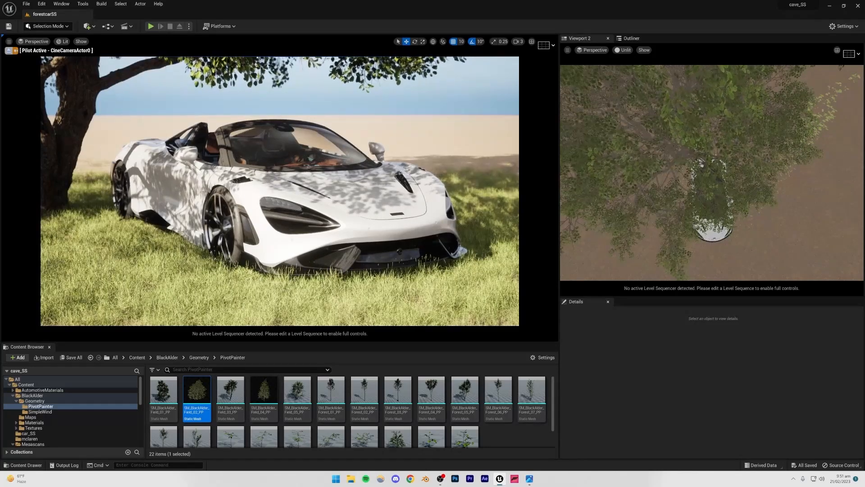
click(841, 26)
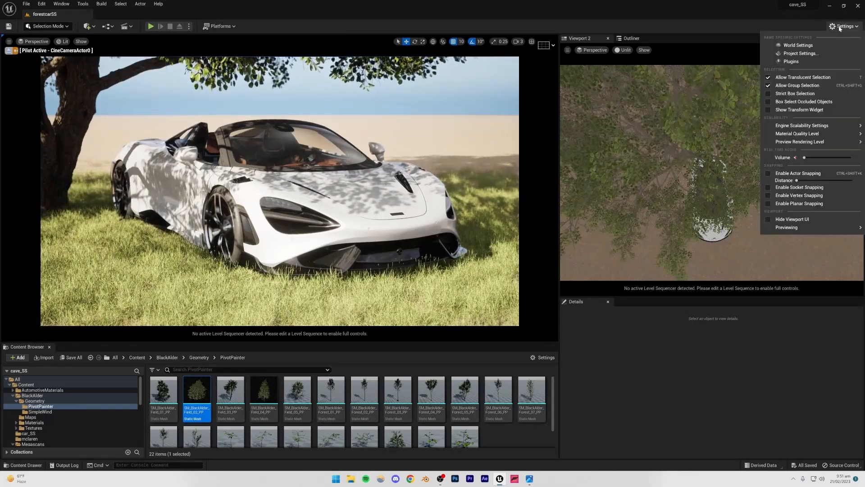
click(489, 155)
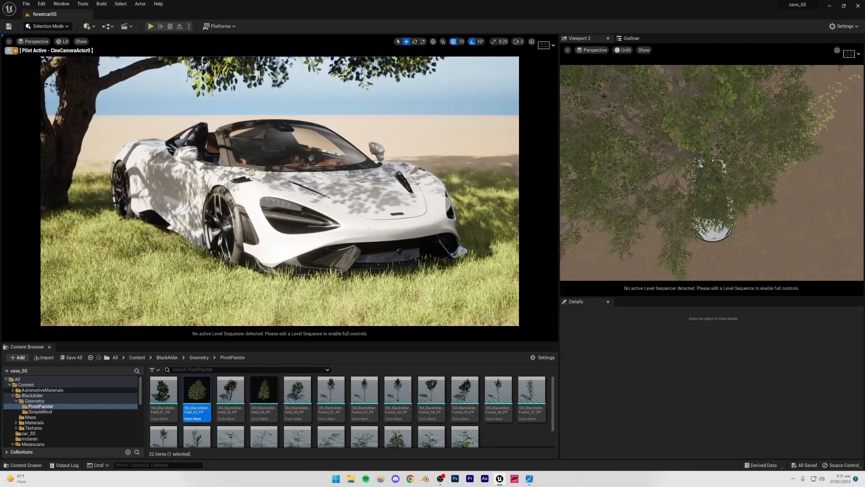
click(840, 28)
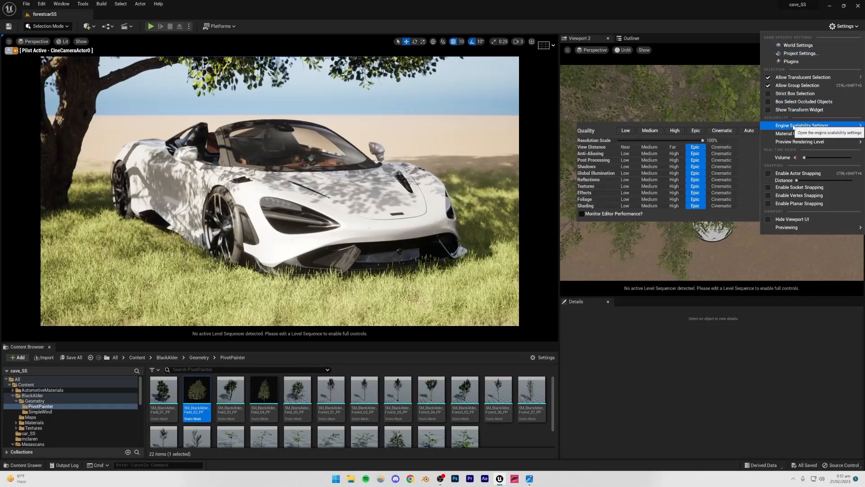
click(722, 131)
click(386, 103)
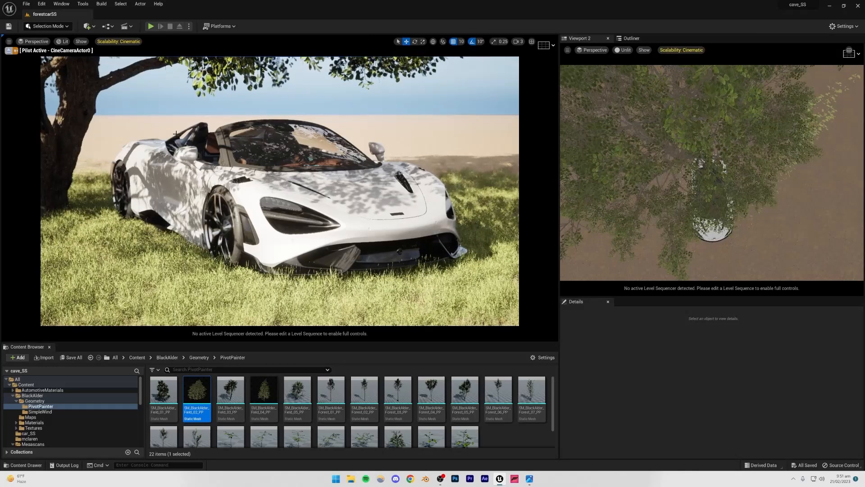
- Preview the cine camera view in Path Tracing mode and return it to Lit
click(64, 41)
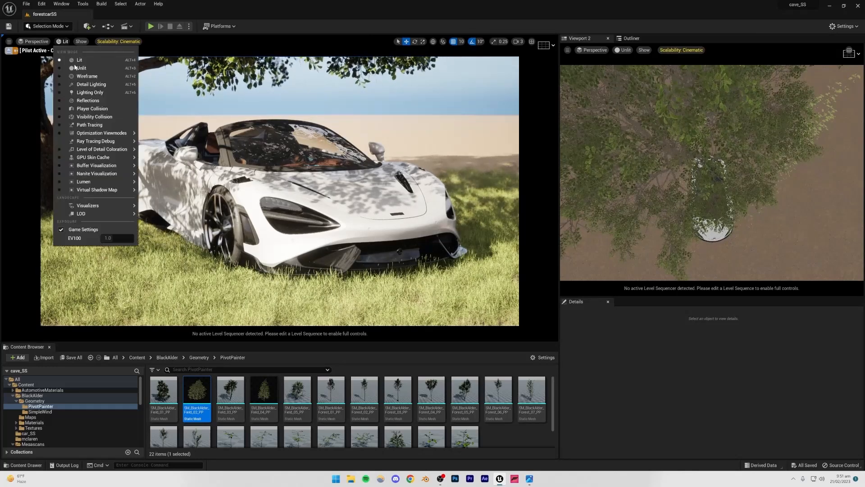
click(91, 123)
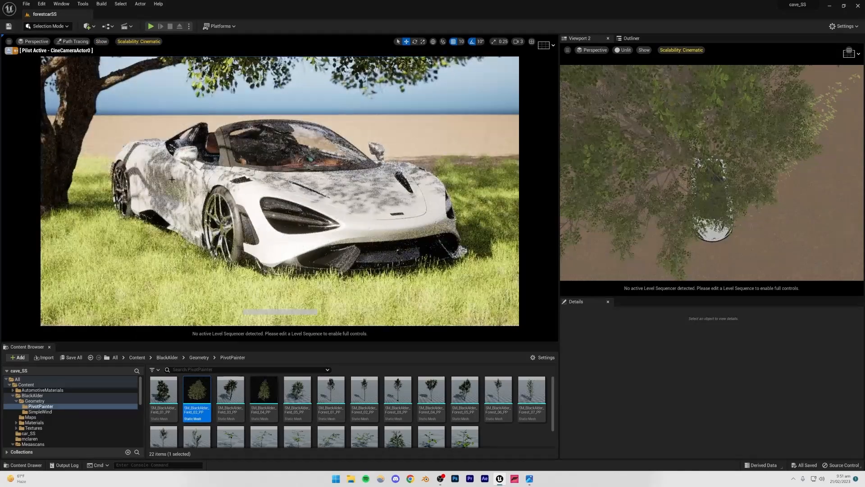
click(78, 41)
click(83, 62)
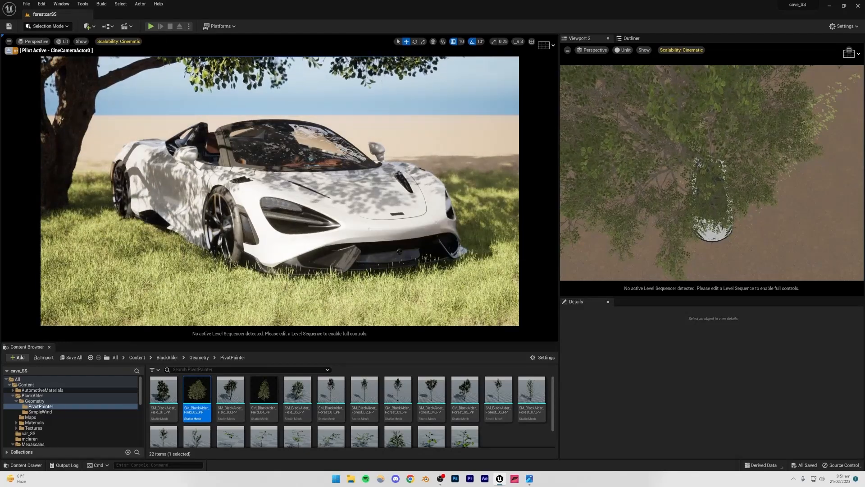
- Duplicate the alder tree in the overhead view and place the copy on the opposite side of the car
click(85, 122)
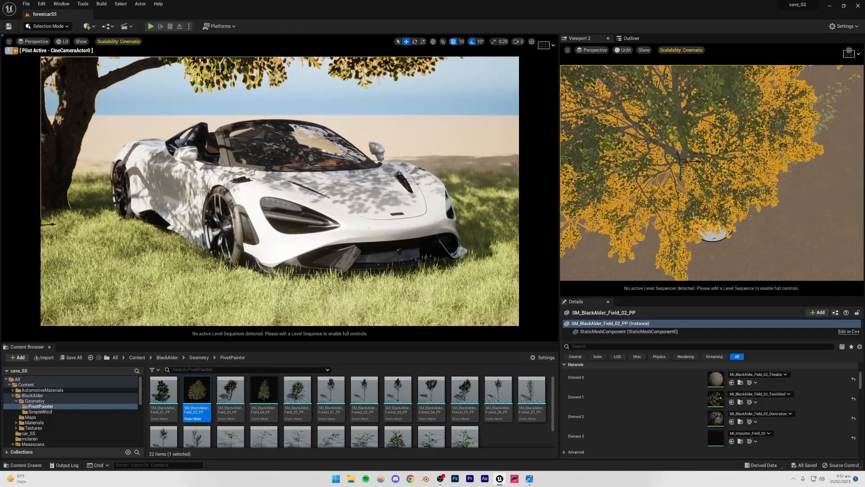
key(Escape)
click(653, 149)
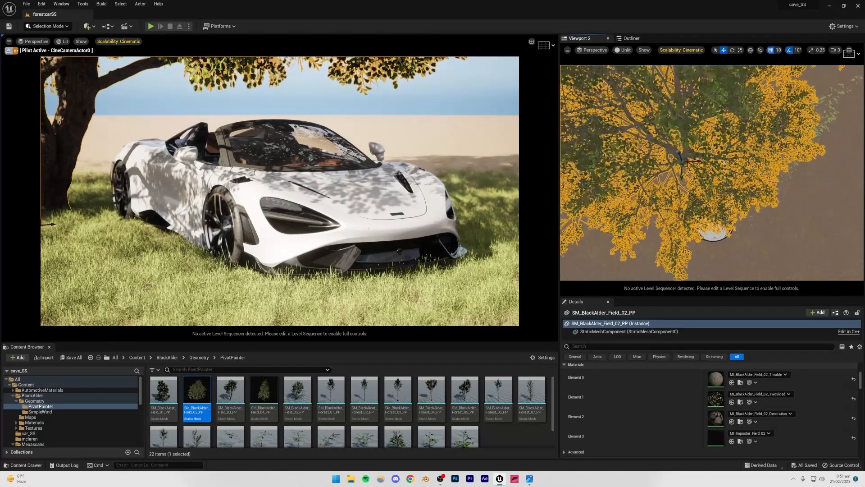
scroll(711, 173, down, 6)
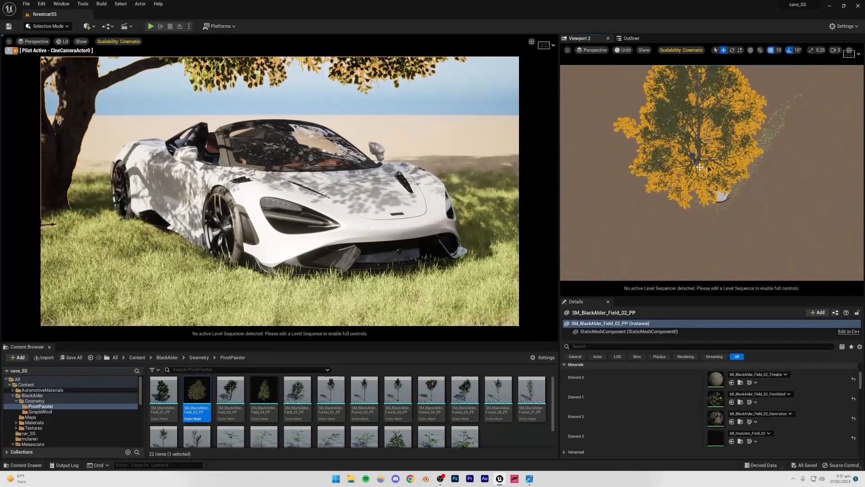
mouse_move(700, 167)
alt+mouse_down()
mouse_move(706, 116)
mouse_move(795, 134)
mouse_move(749, 164)
mouse_move(780, 142)
mouse_move(780, 129)
mouse_move(791, 143)
alt+mouse_up()
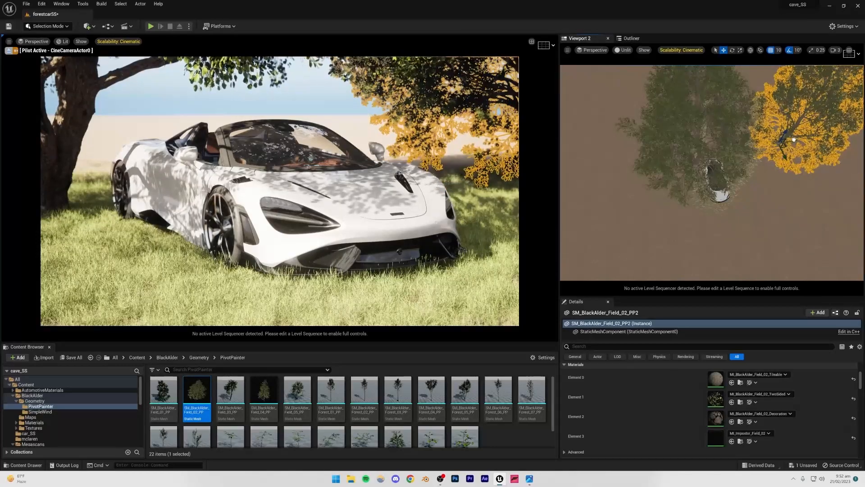
click(378, 113)
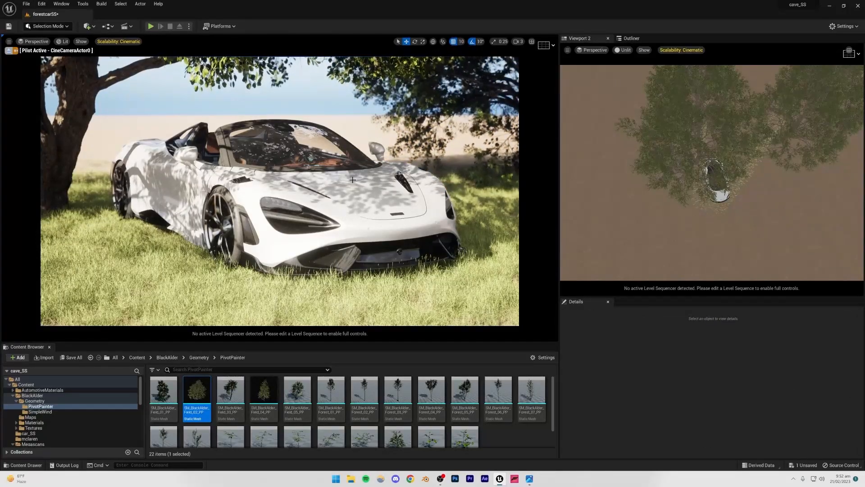
- Duplicate the second alder tree in the overhead view and place the copy behind the car
click(789, 143)
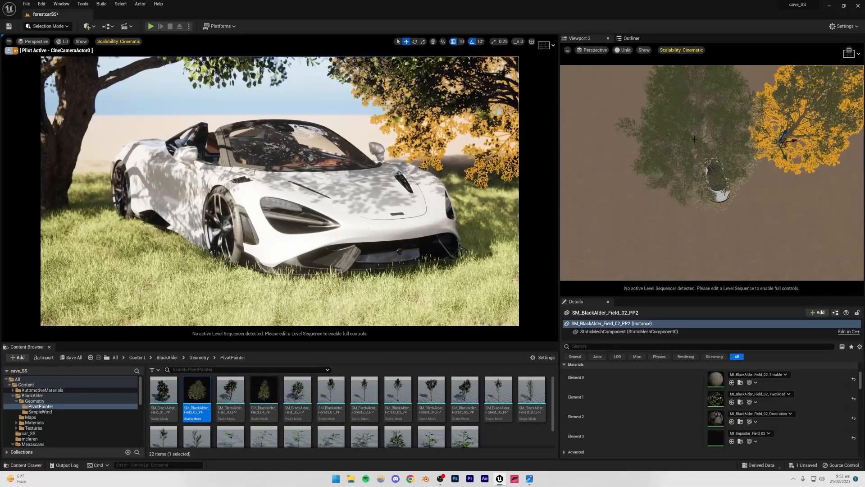
alt+drag(788, 142, 708, 108)
click(315, 90)
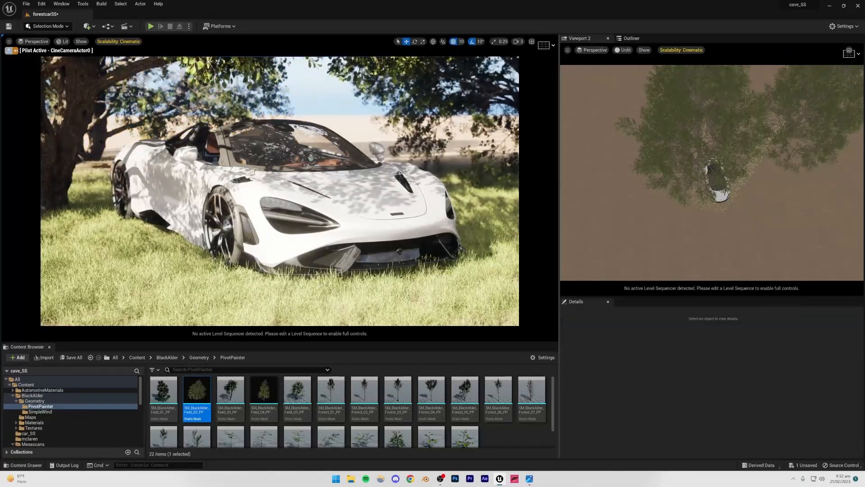
key(ctrl+z)
drag(94, 198, 67, 199)
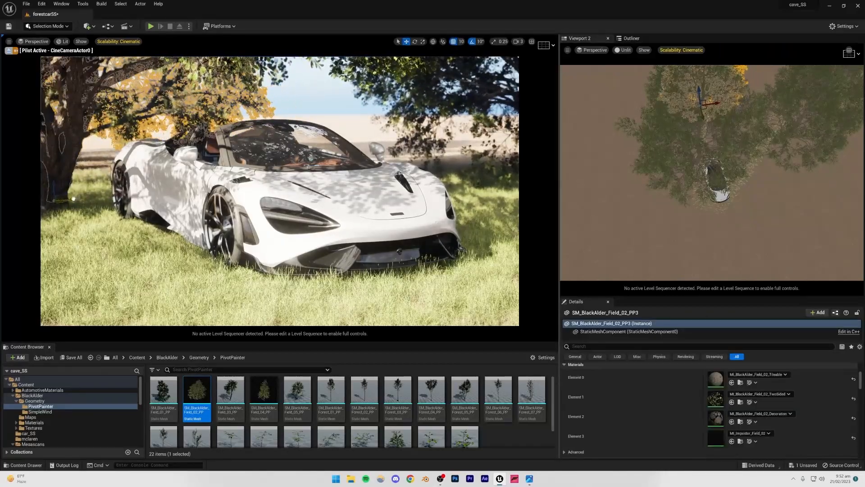
- Shift the new alder tree sideways until its foliage fills the background behind the car, and save the level
click(321, 105)
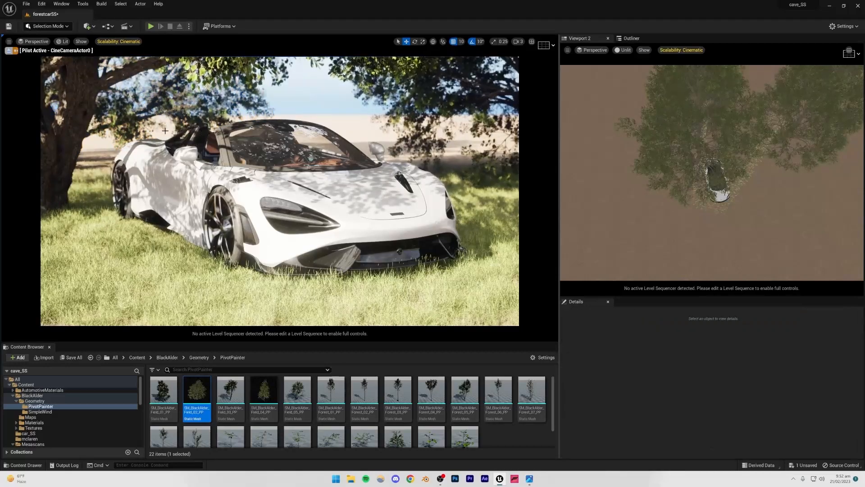
key(ctrl+z)
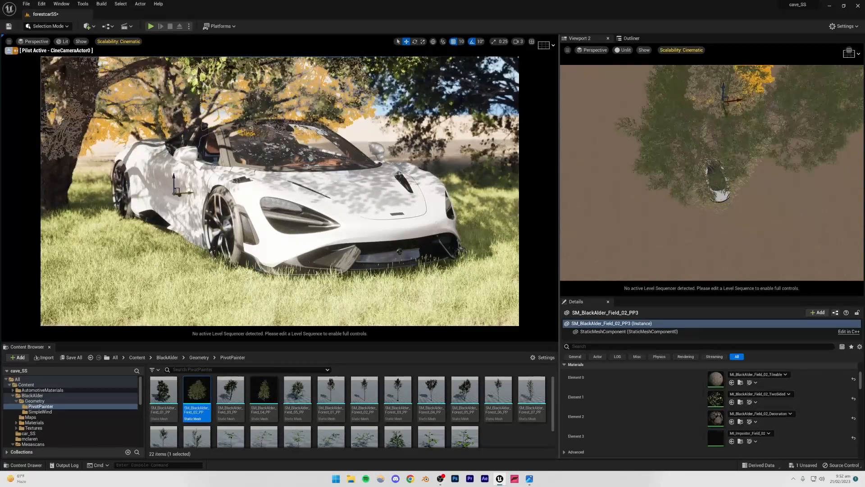
click(256, 111)
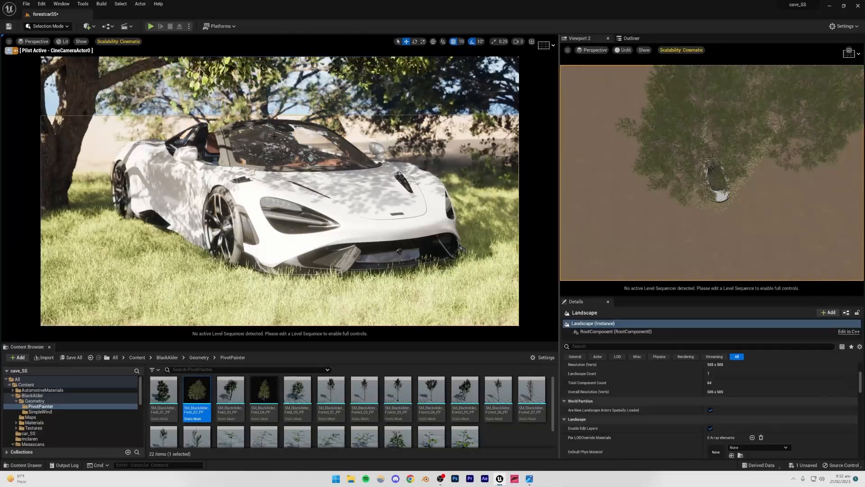
key(ctrl+z)
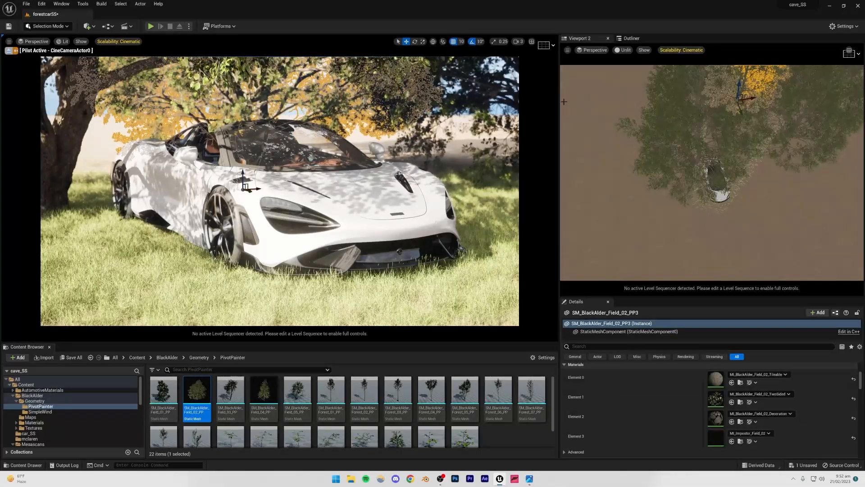
click(635, 220)
right_drag(635, 220, 635, 99)
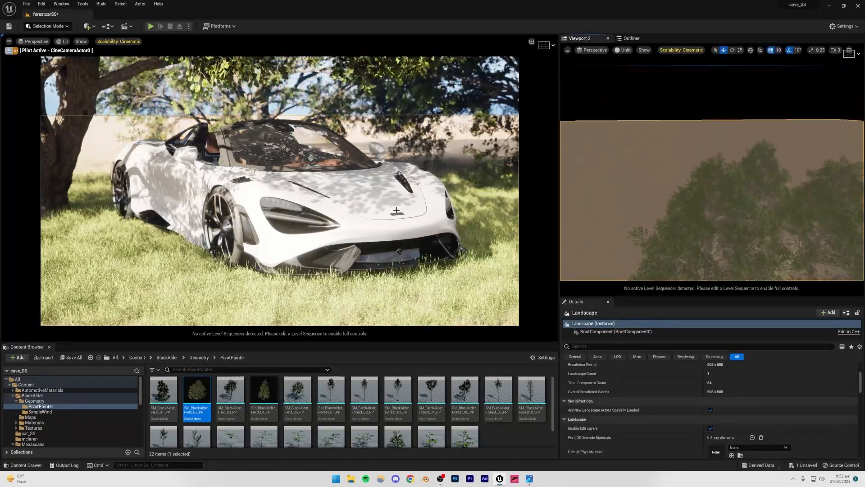
right_click(323, 223)
key(ctrl+s)
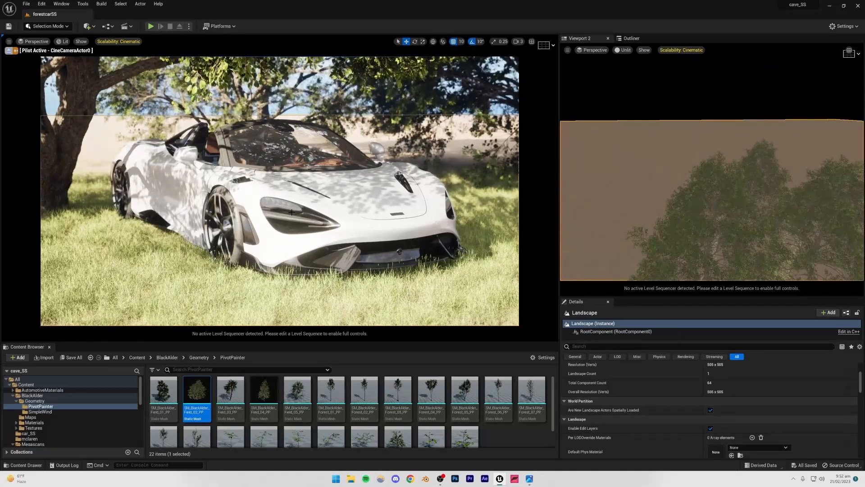
- Add a PostProcessVolume to the level and enable its Infinite Extent (Unbound) setting
click(86, 27)
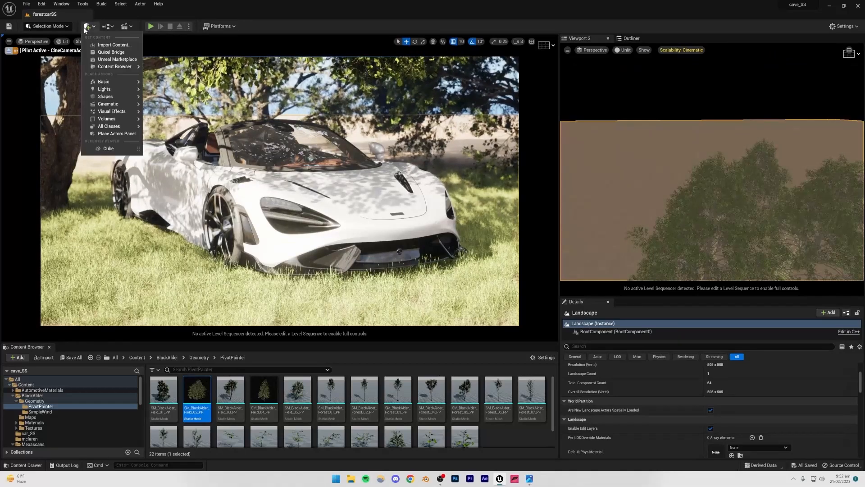
click(312, 182)
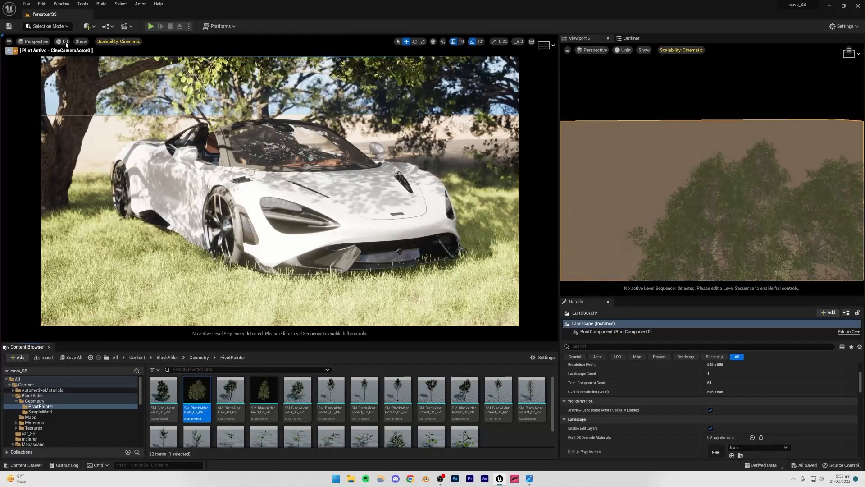
click(86, 27)
mouse_move(127, 114)
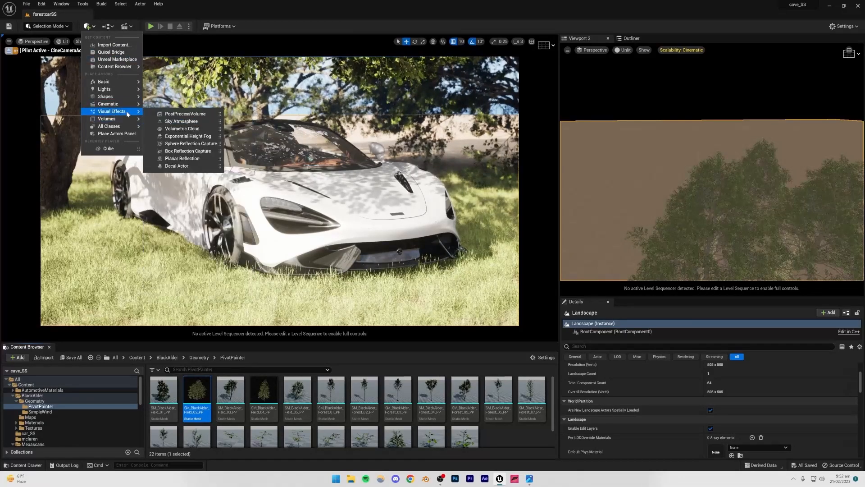
click(166, 114)
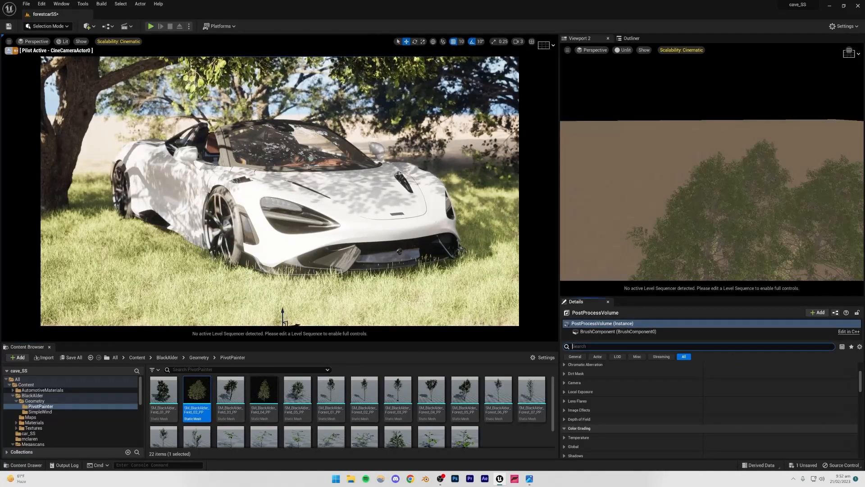
click(710, 375)
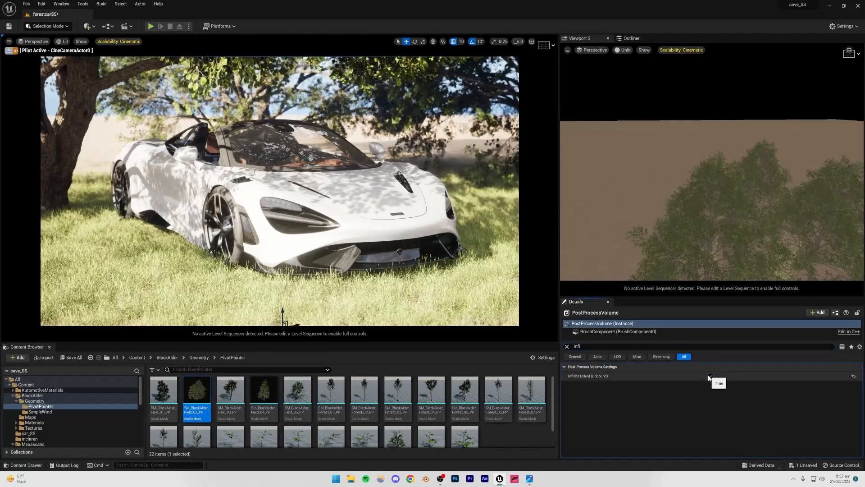
click(567, 346)
- Enable the volume's Metering Mode and Exposure Compensation overrides and set the metering mode to Manual
scroll(579, 417, down, 2)
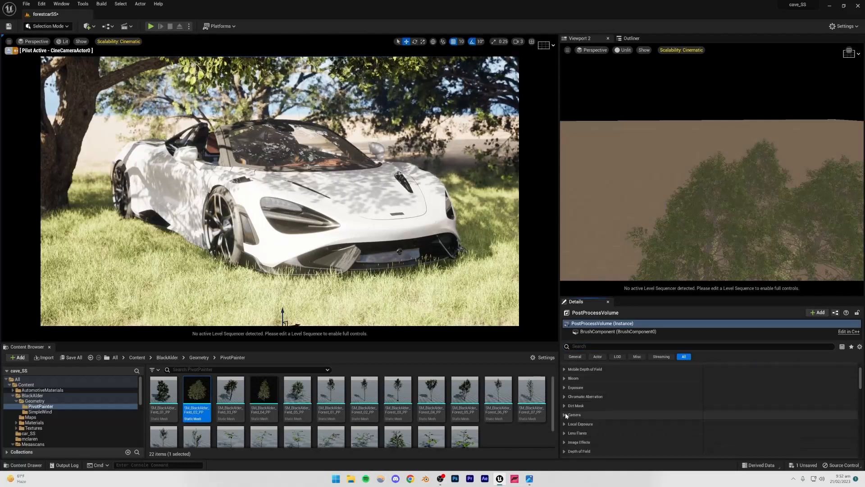
click(586, 388)
scroll(589, 387, down, 1)
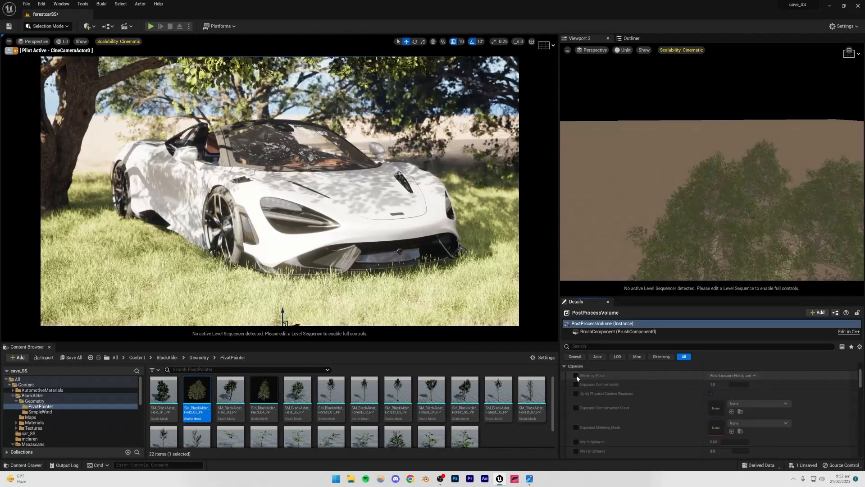
click(576, 376)
click(576, 384)
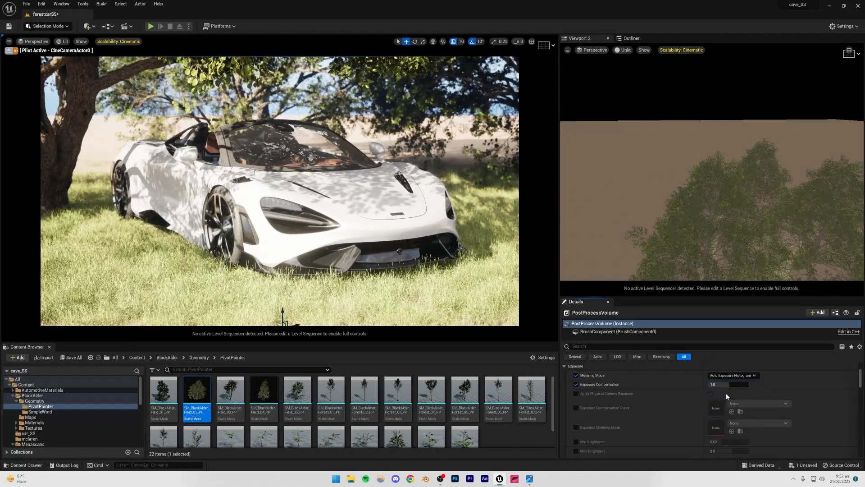
click(726, 395)
- Try exposure compensation values of 11 and 10 on the volume, and settle on 10.5
click(720, 384)
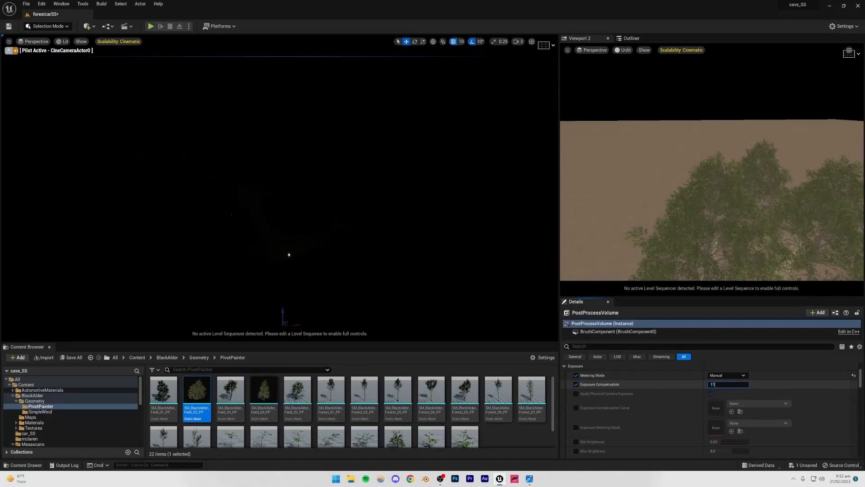
text(11)
key(Return)
text(10)
key(Return)
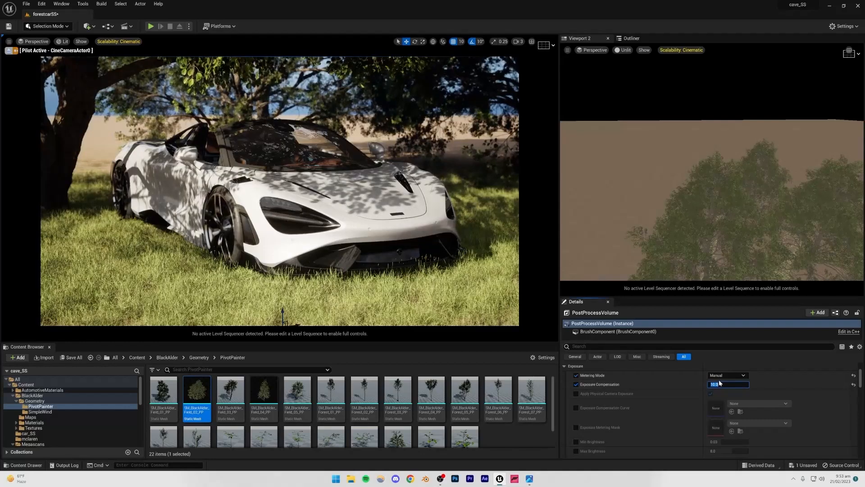
text(.5)
key(Return)
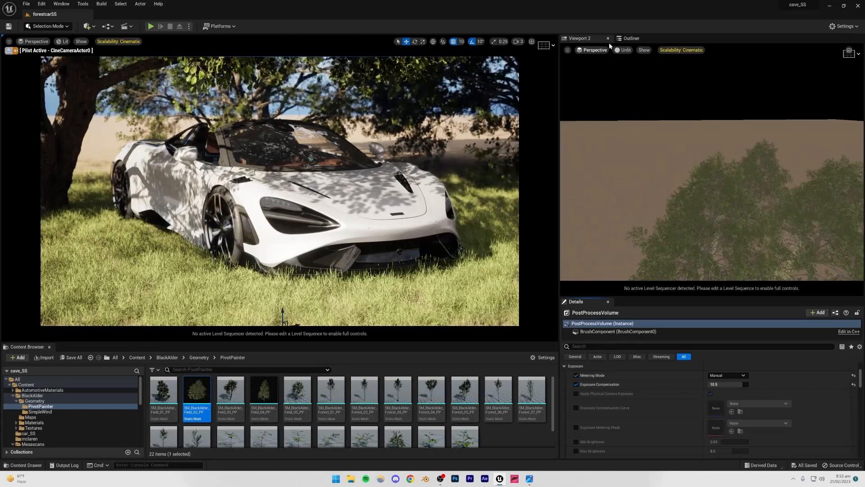
- Select DirectionalLight0 with the mclaren folder collapsed, and move the light over to the car in the overhead view
click(650, 37)
scroll(579, 89, up, 5)
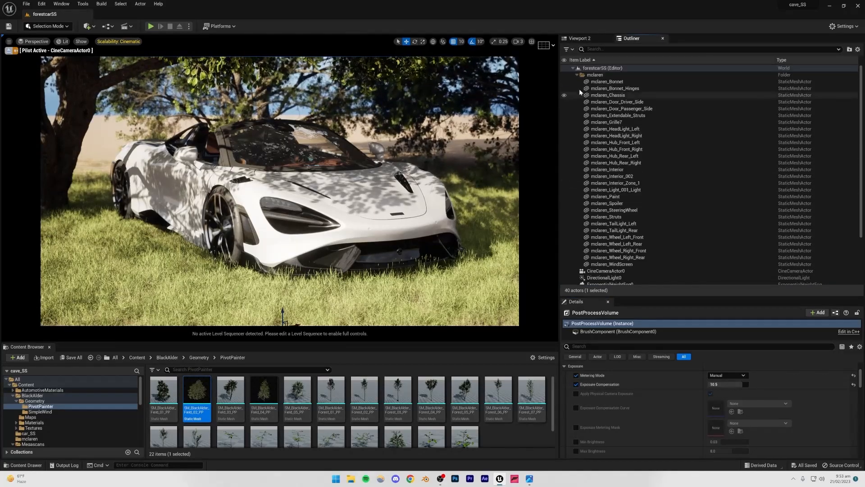
click(576, 75)
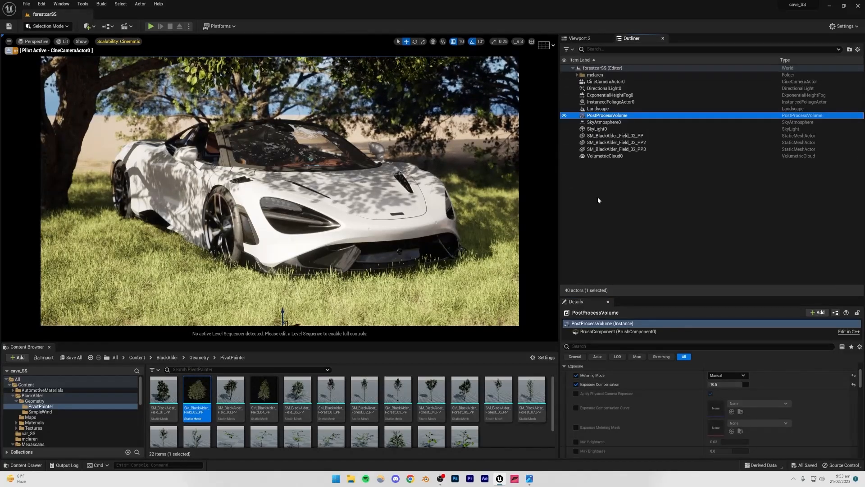
click(590, 88)
click(579, 38)
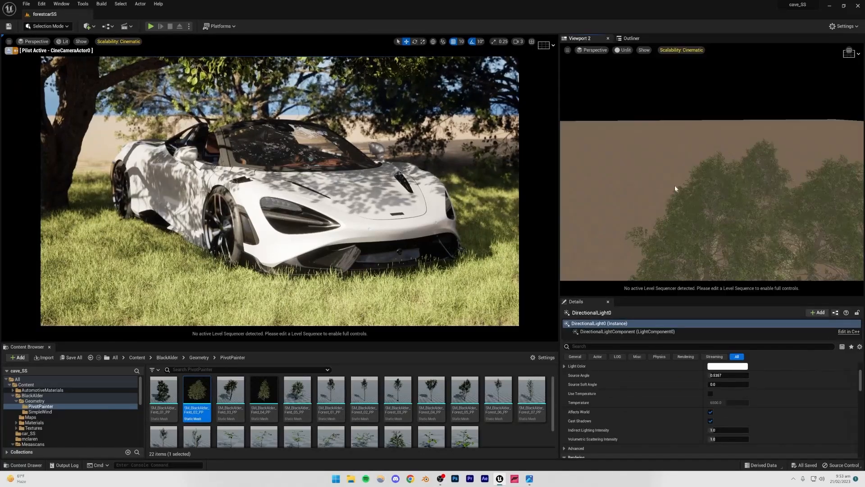
scroll(620, 219, down, 5)
drag(623, 235, 695, 173)
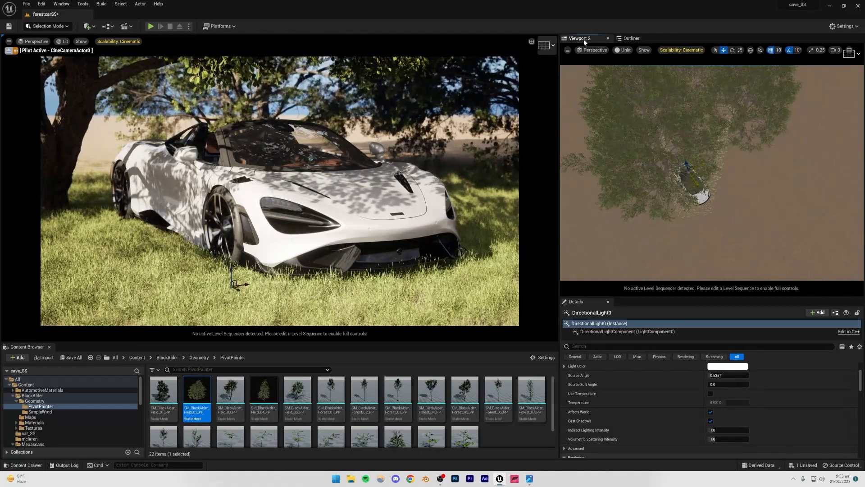
- Rotate DirectionalLight0 so the tree canopies cast deeper shade over the car and grass, and save the level
click(631, 39)
click(415, 41)
drag(244, 289, 253, 188)
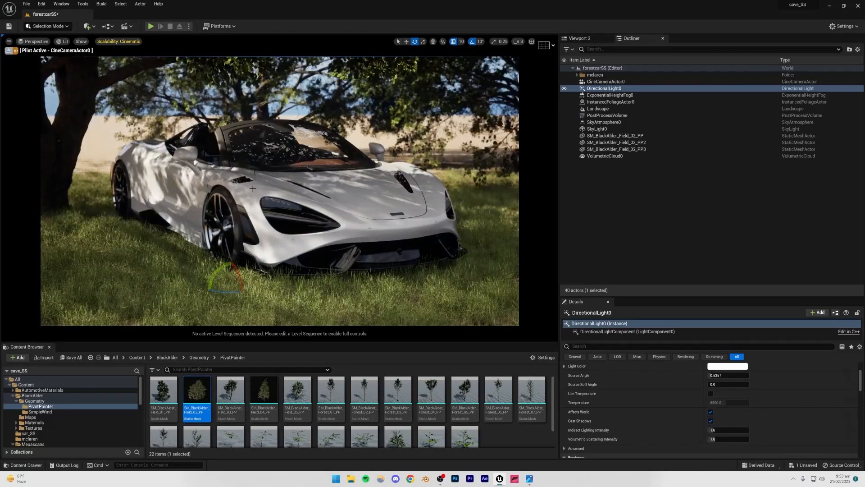
key(Escape)
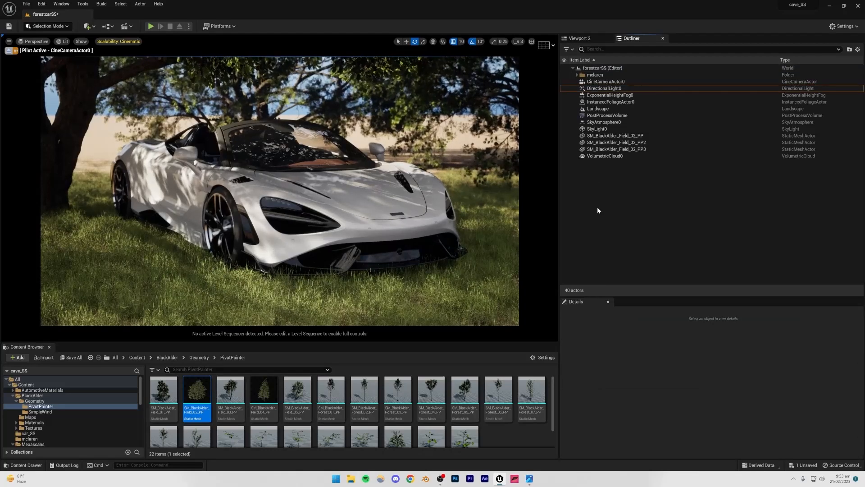
key(ctrl+s)
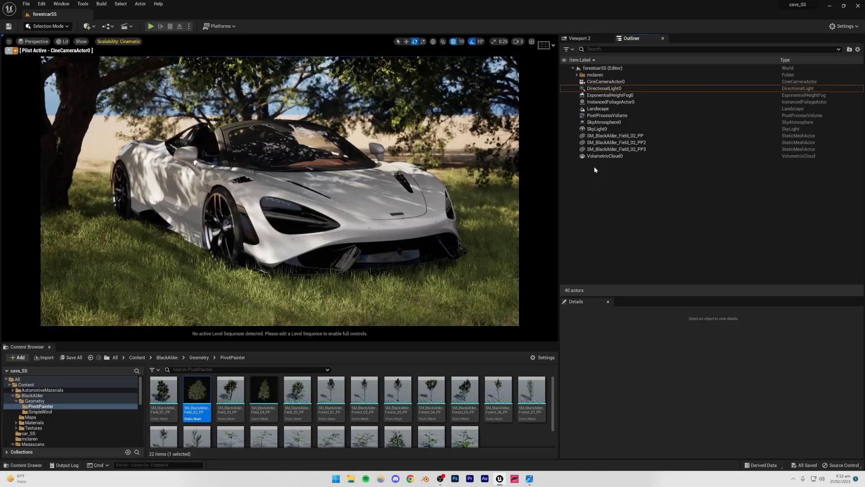
- Enable Volumetric Fog on ExponentialHeightFog0 and set its fog density to 0.05
click(612, 96)
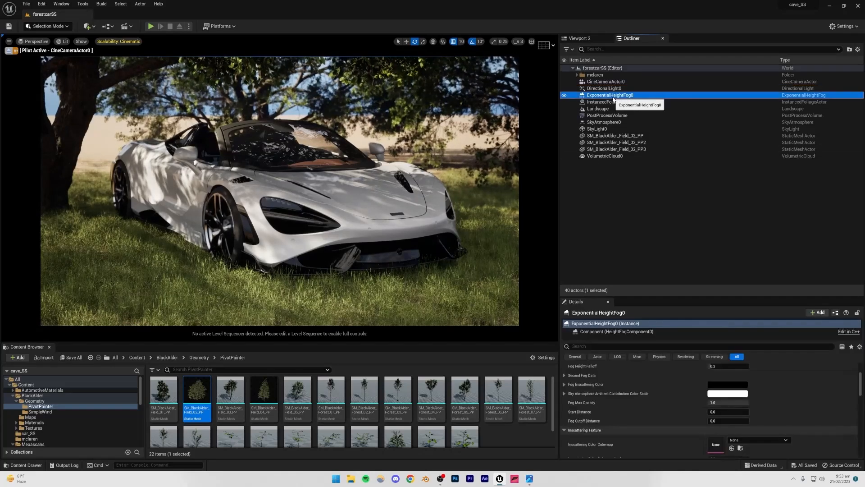
scroll(652, 394, down, 5)
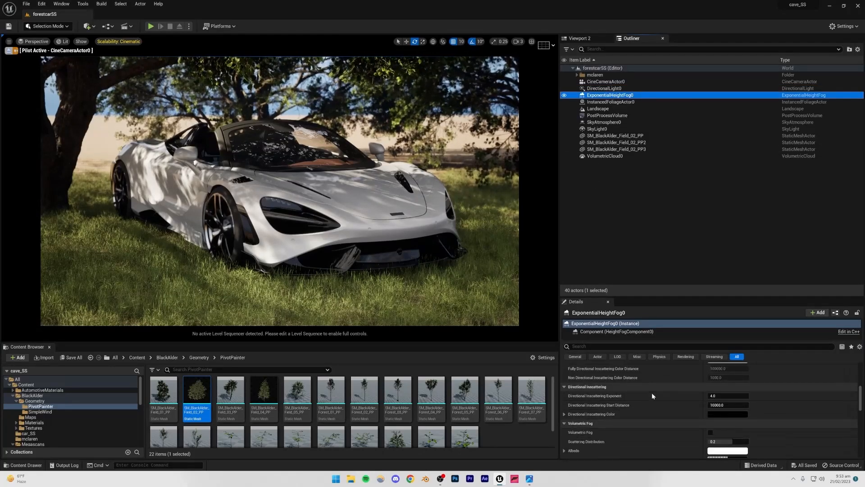
click(710, 411)
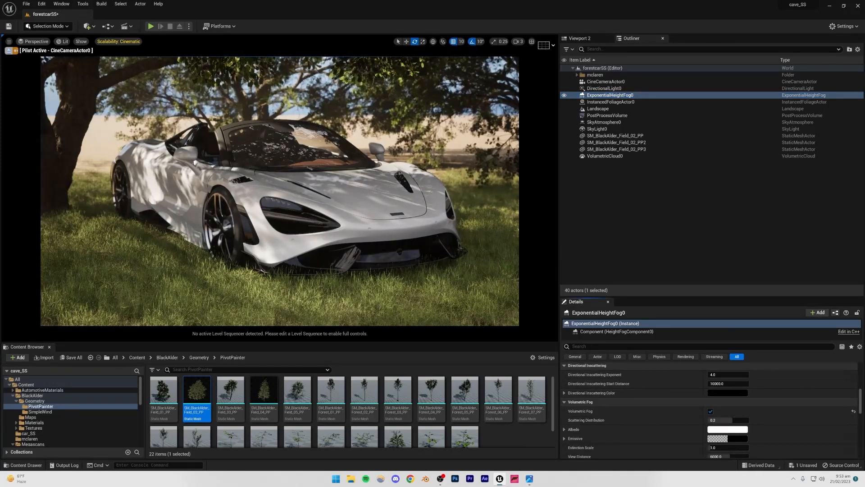
scroll(668, 410, up, 5)
drag(727, 421, 658, 419)
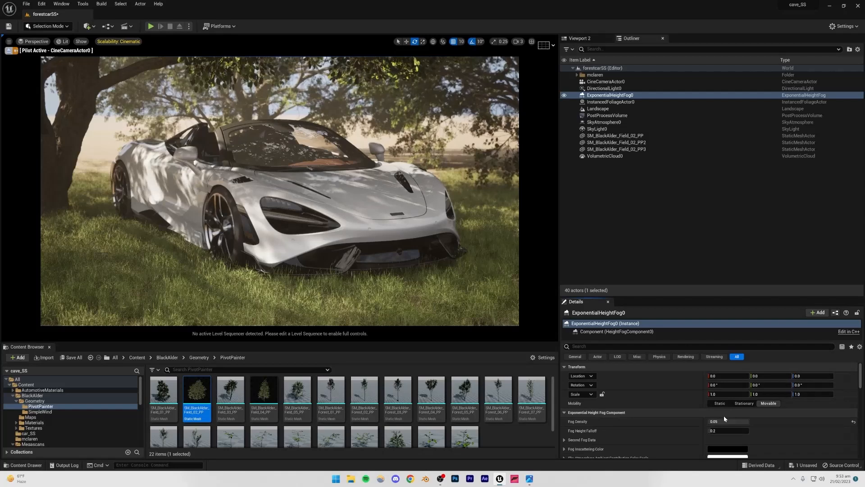
click(637, 217)
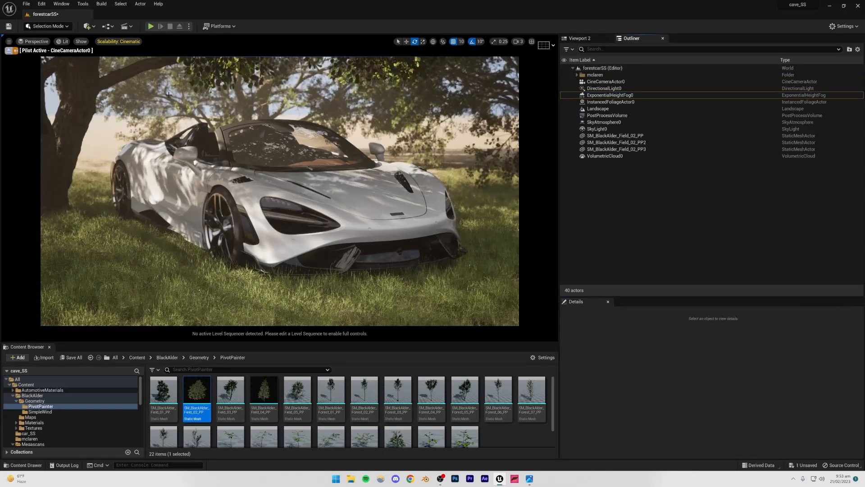
- Duplicate an alder tree twice in the overhead view and place the copies farther back behind the car
click(246, 109)
click(579, 38)
right_drag(653, 127, 676, 166)
mouse_move(707, 134)
right_down()
mouse_move(707, 147)
mouse_move(707, 134)
right_up()
shift+click(747, 139)
click(724, 51)
alt+drag(737, 175, 768, 182)
alt+drag(730, 151, 668, 106)
click(626, 107)
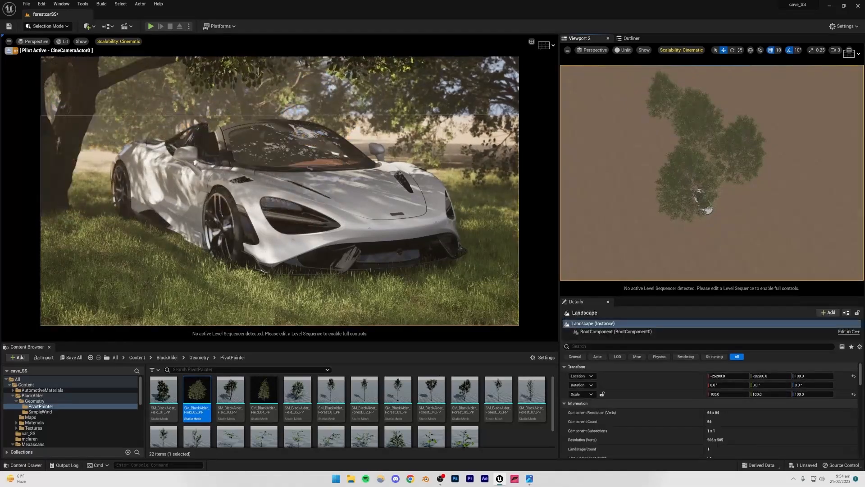
- Duplicate alder trees to add two more behind the existing group in the overhead view, and save the level
click(671, 91)
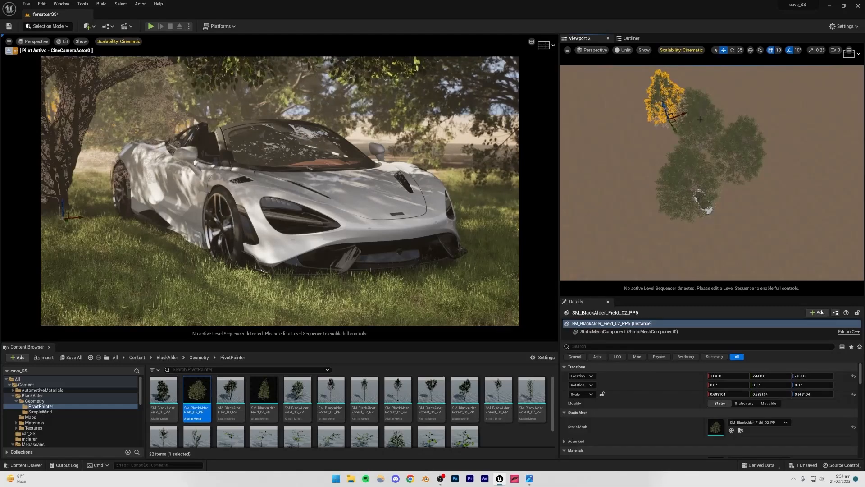
ctrl+click(685, 144)
click(684, 93)
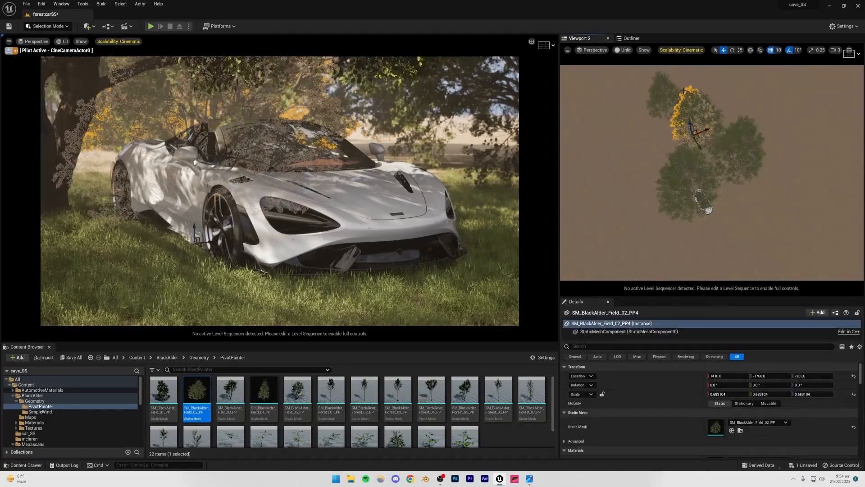
ctrl+click(674, 102)
drag(673, 116, 727, 96)
click(773, 114)
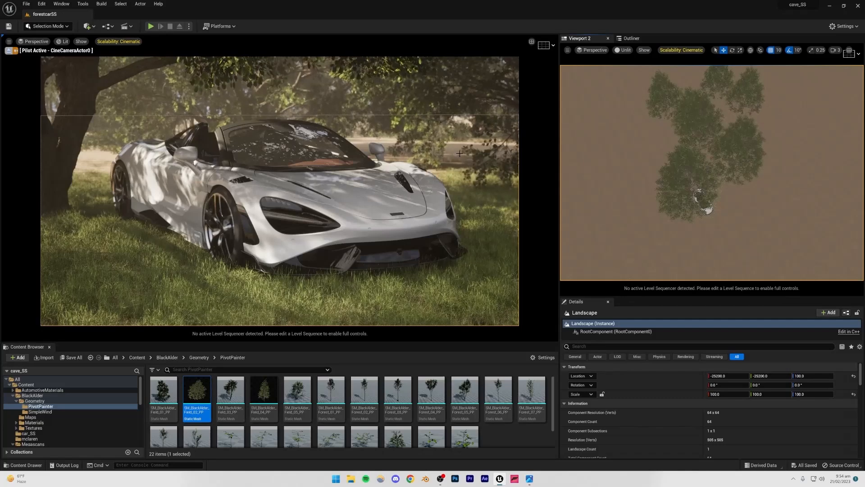
- Paint more grass around the car in Foliage mode with a brush size of 30, and return to Selection mode
click(47, 26)
click(58, 57)
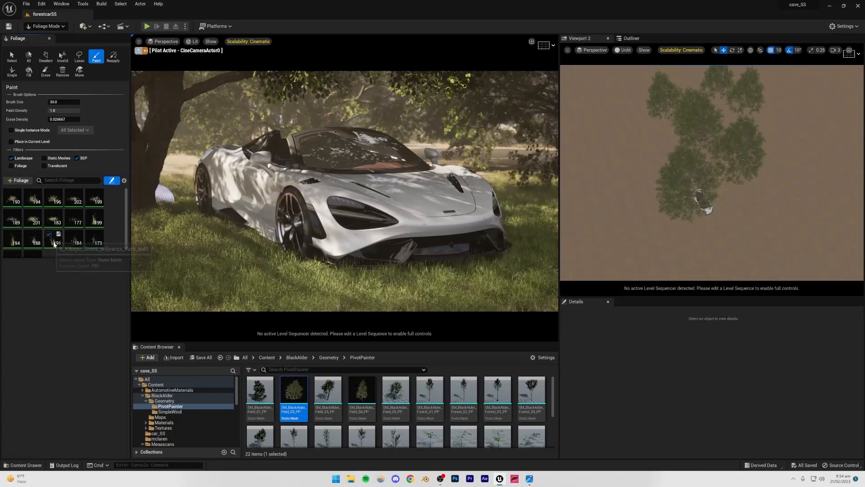
click(174, 170)
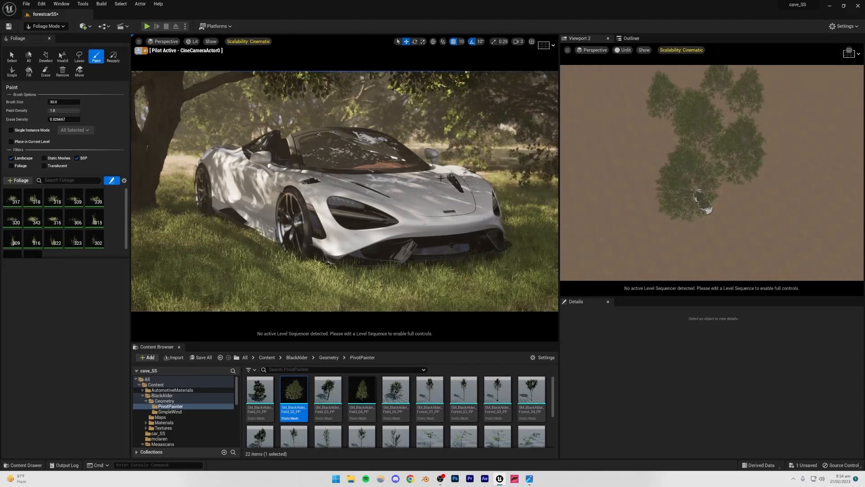
click(55, 29)
click(55, 37)
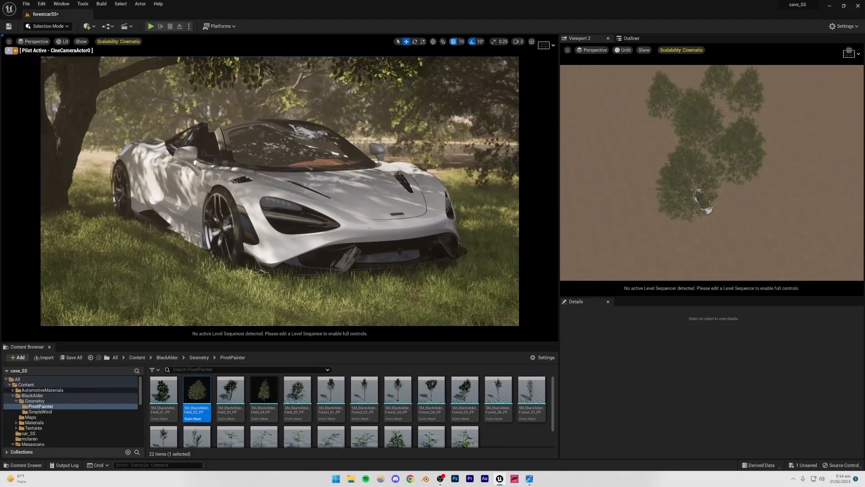
- Run the console command foliage.ForceLOD 0 and save the changed forestcarSS level
text(foliage.forceLOD)
key(Return)
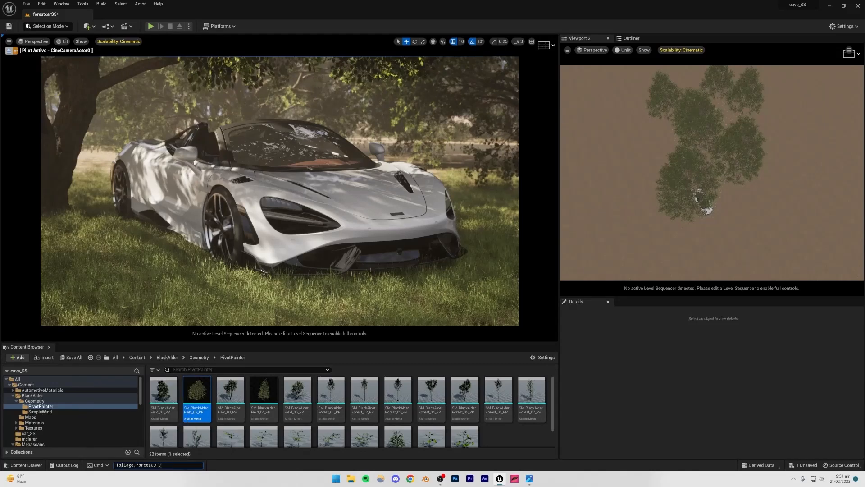
click(66, 358)
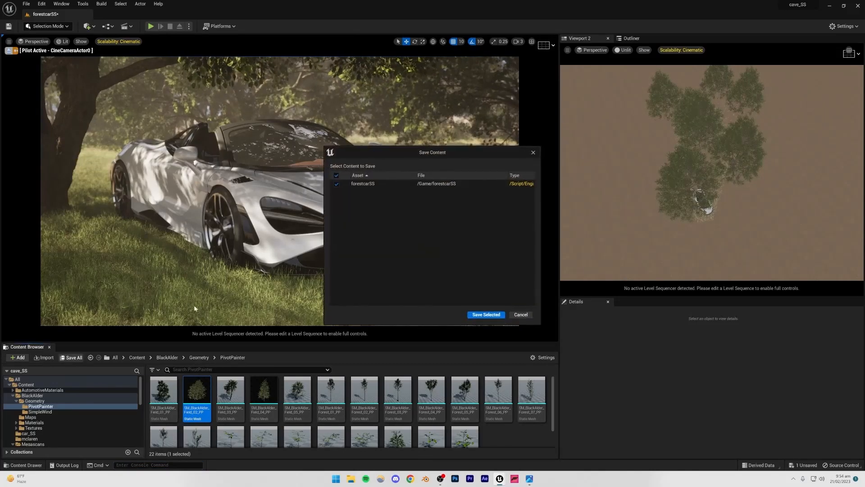
click(484, 314)
click(484, 314)
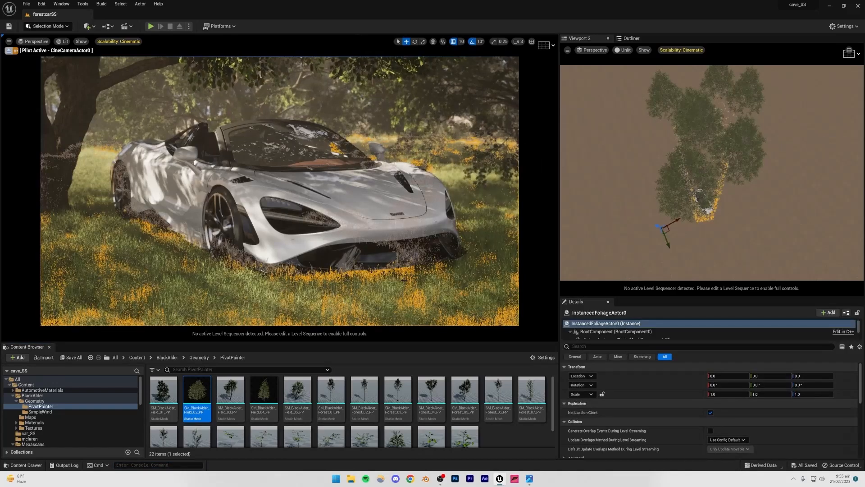
- Tilt the overhead view toward the horizon, check the reference render in the image viewer, and return to the level
right_drag(603, 217, 609, 85)
click(609, 84)
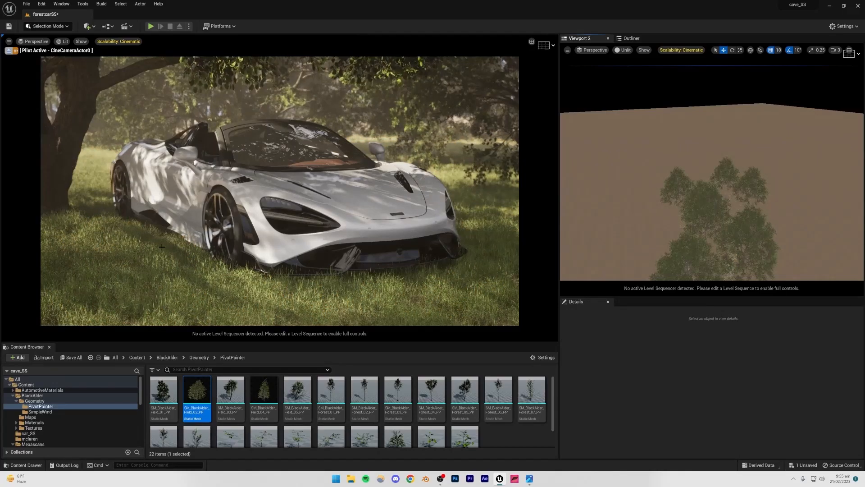
click(530, 480)
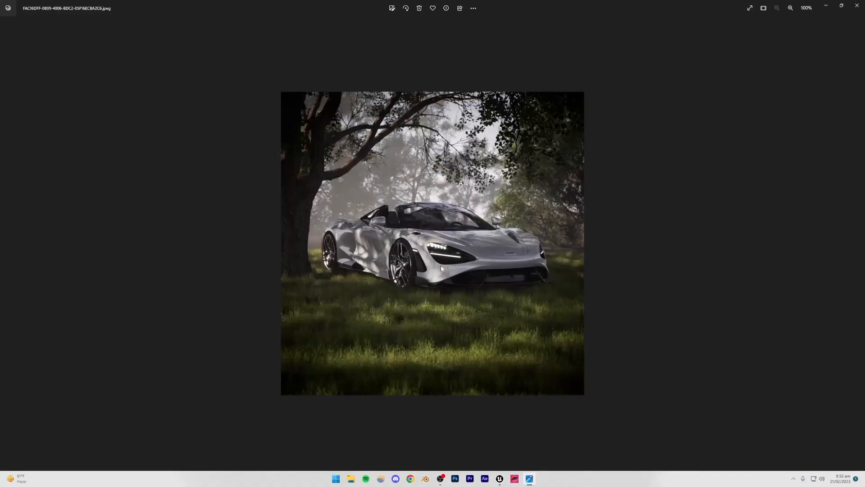
click(497, 483)
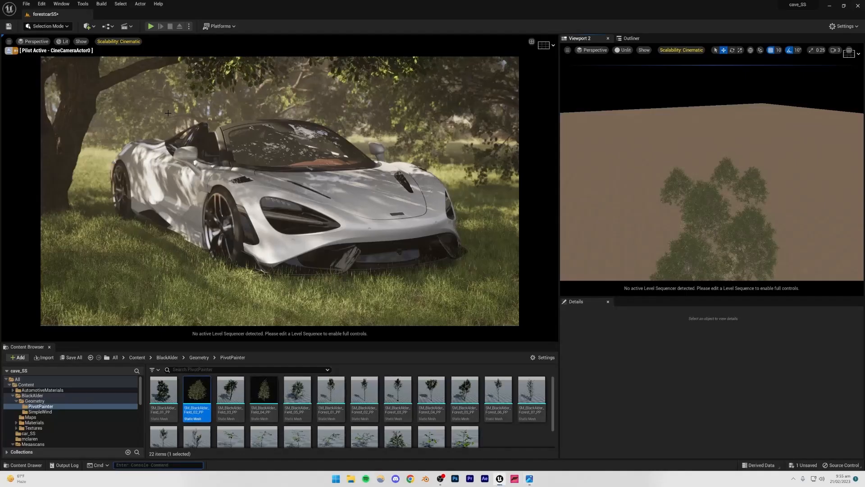
- Preview the camera view in Path Tracing mode and return it to Lit
click(68, 43)
click(81, 127)
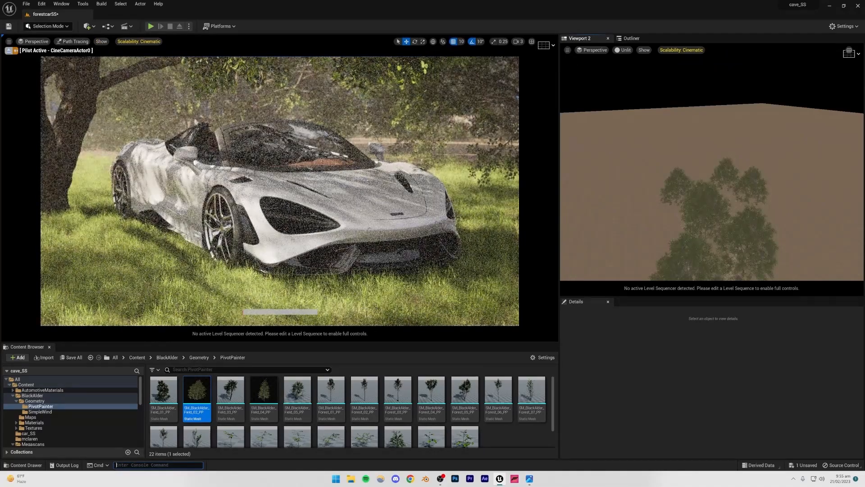
click(70, 44)
click(79, 68)
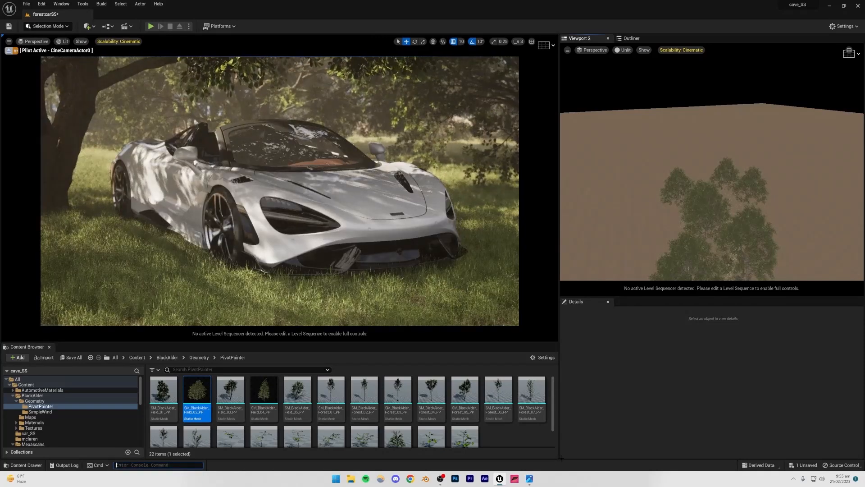
- Place the reference render in a floating window beside the camera view and compare the trees, light and fog
click(531, 479)
drag(522, 3, 688, 54)
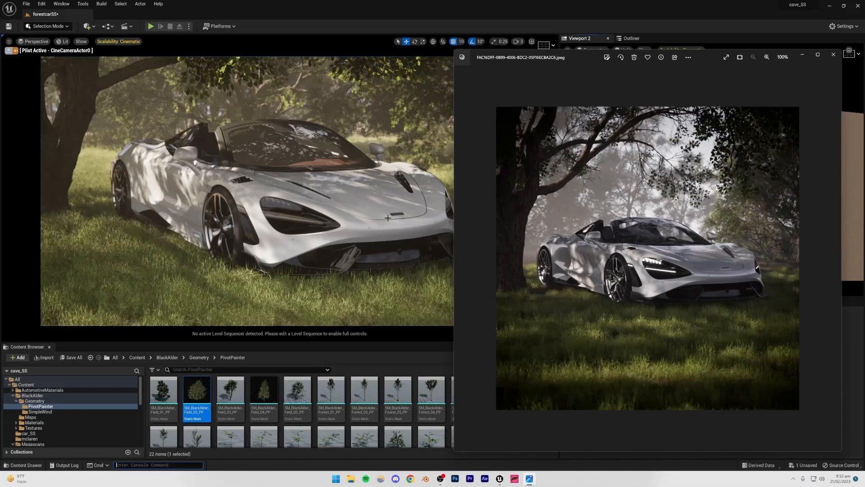
click(409, 301)
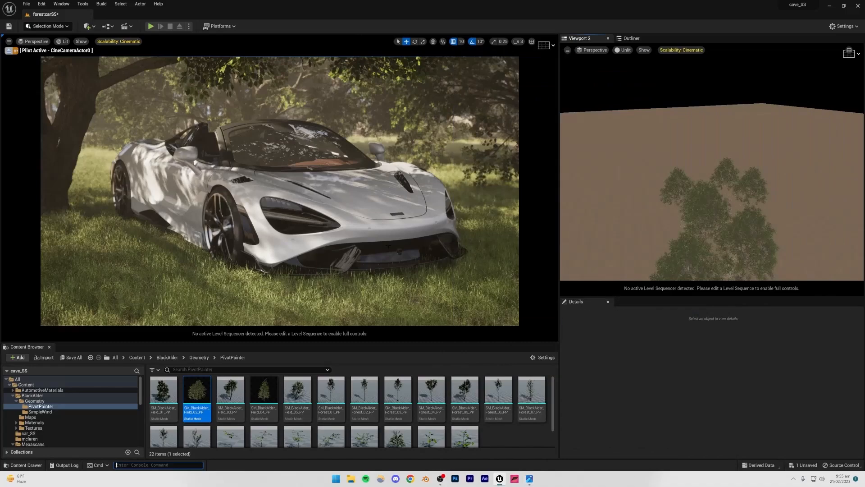
- Try the alder tree SM_BlackAlder_Field_02_PP3 in other positions behind the car, and delete it
click(706, 207)
drag(706, 231, 732, 213)
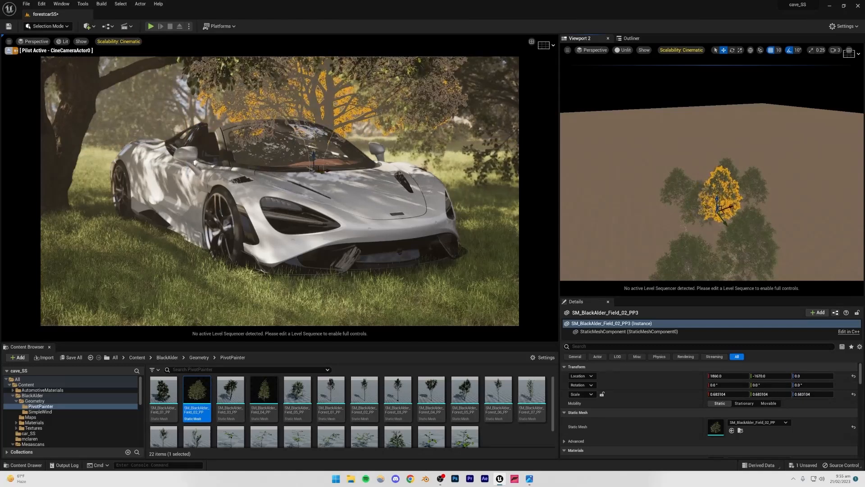
key(Escape)
click(320, 99)
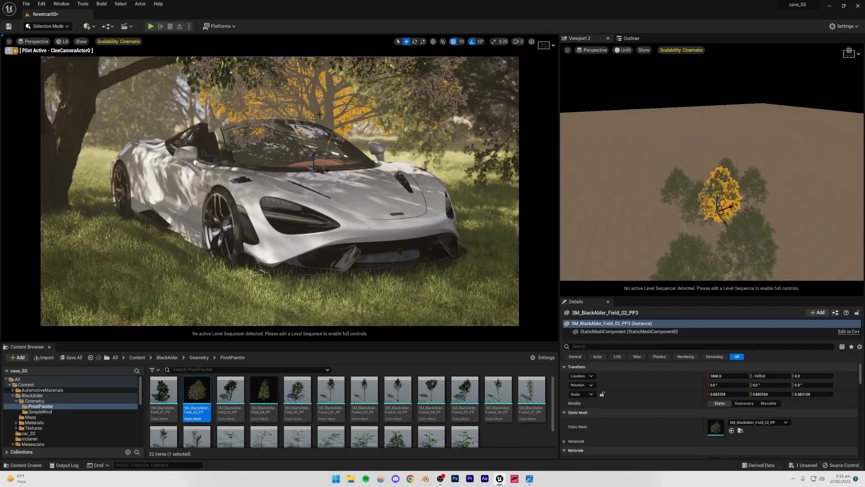
click(328, 169)
key(ctrl+z)
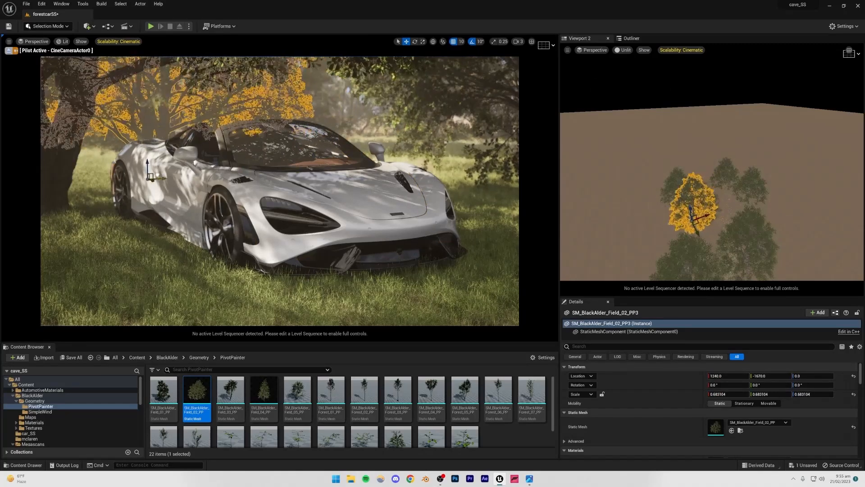
key(Escape)
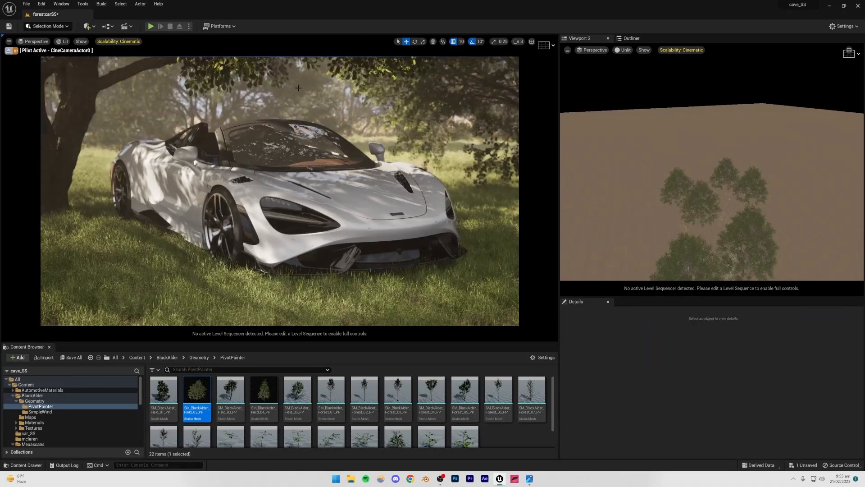
click(299, 86)
key(Escape)
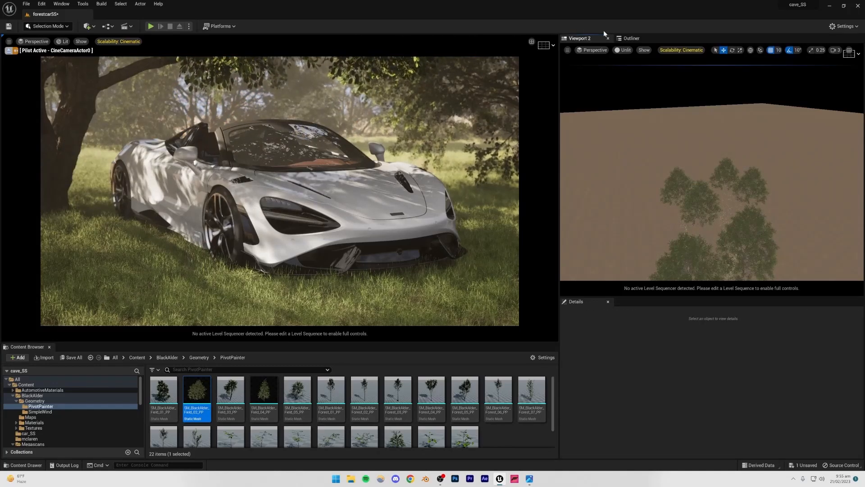
- Select PostProcessVolume and collapse its lens settings to reach the Color Grading section
click(631, 38)
scroll(631, 179, down, 4)
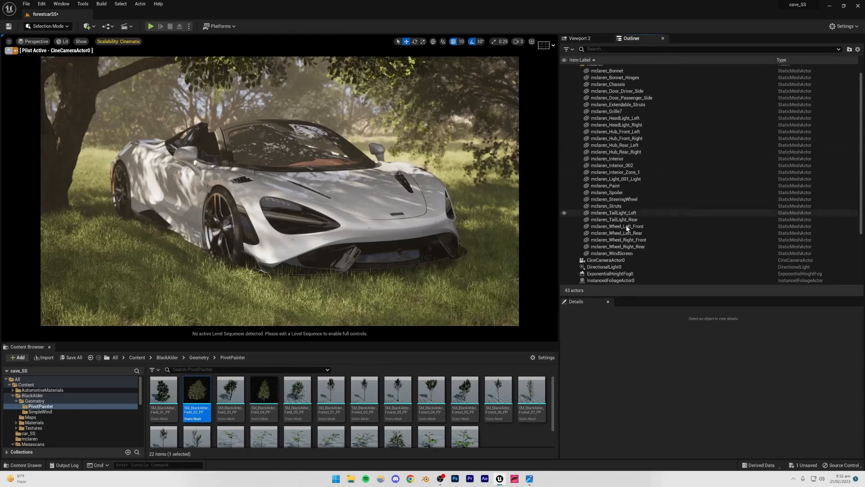
click(604, 221)
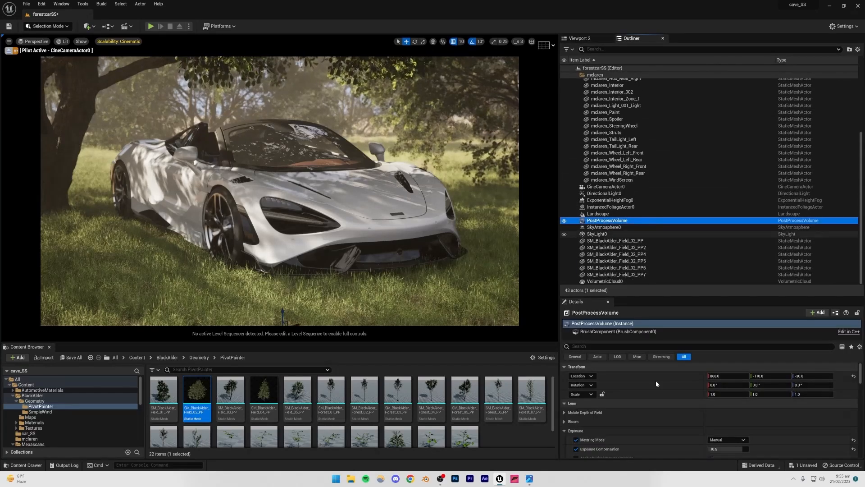
scroll(634, 418, down, 2)
click(566, 398)
scroll(619, 402, down, 8)
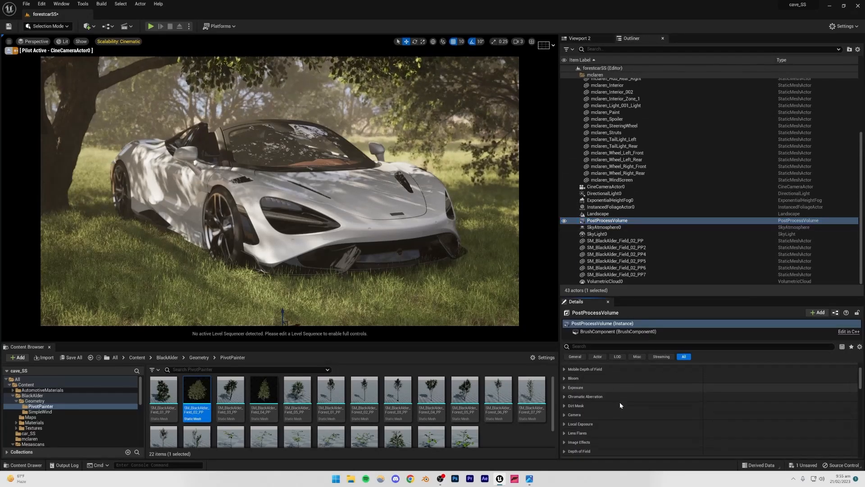
scroll(588, 407, up, 3)
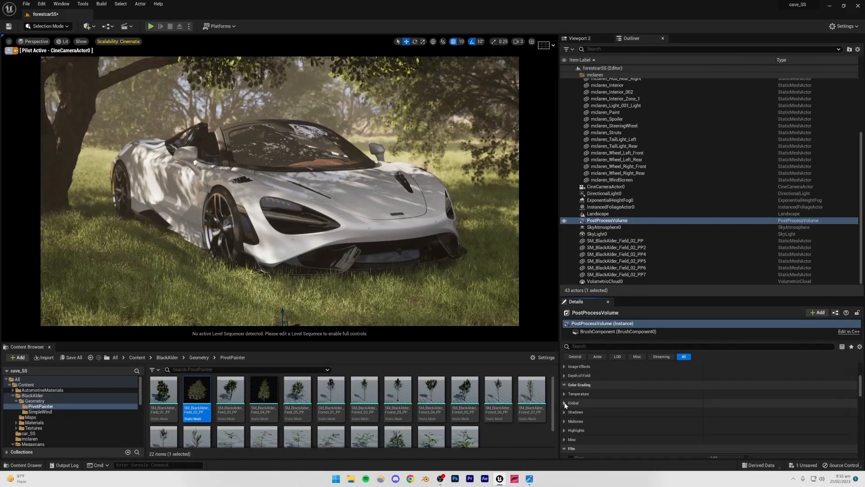
- Override the global Contrast in Color Grading, set it to 1.2, and save the level
click(566, 403)
click(573, 421)
click(576, 421)
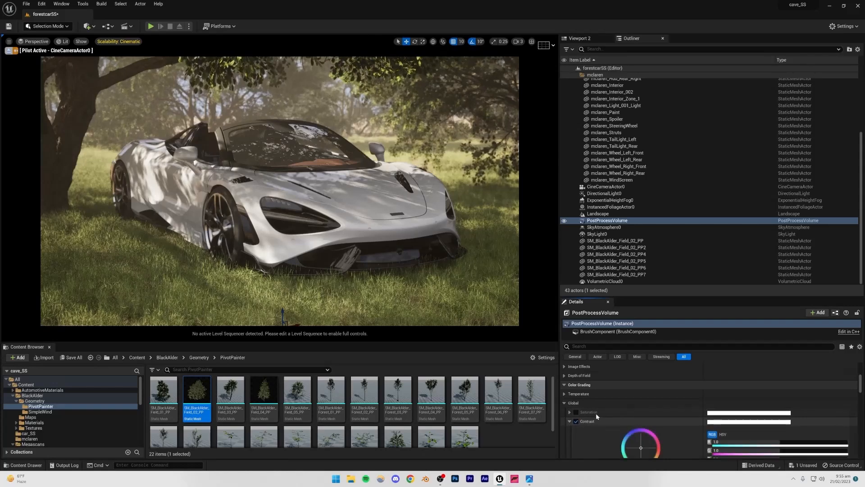
scroll(595, 413, down, 3)
click(640, 429)
text(1.2)
key(Return)
ctrl+click(448, 259)
key(ctrl+s)
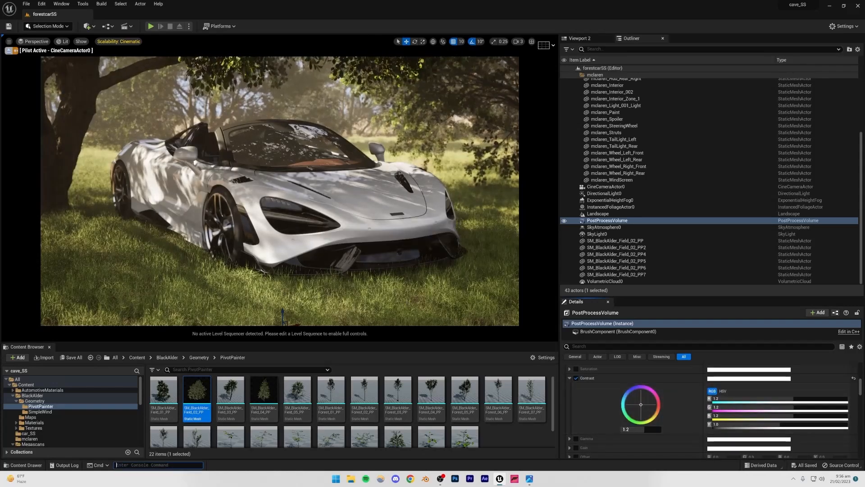
- Bring back the second viewport, clear the selection, and switch the camera view to Path Tracing
click(158, 465)
click(580, 38)
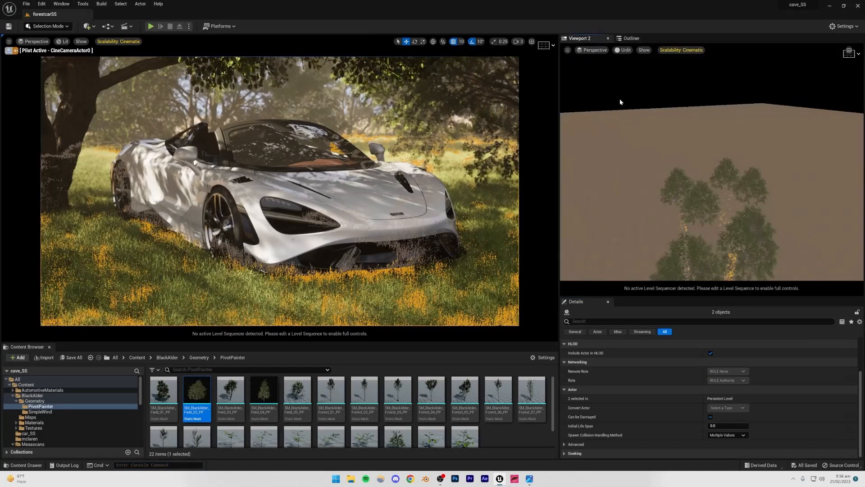
key(Escape)
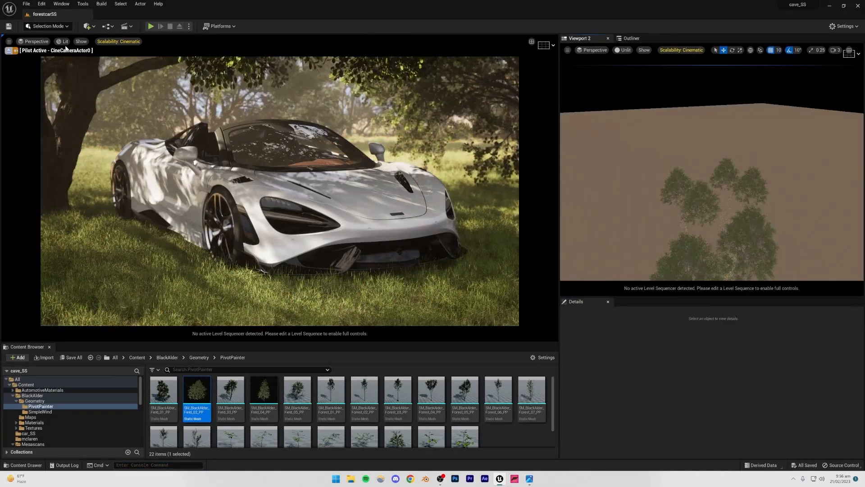
click(66, 43)
click(86, 127)
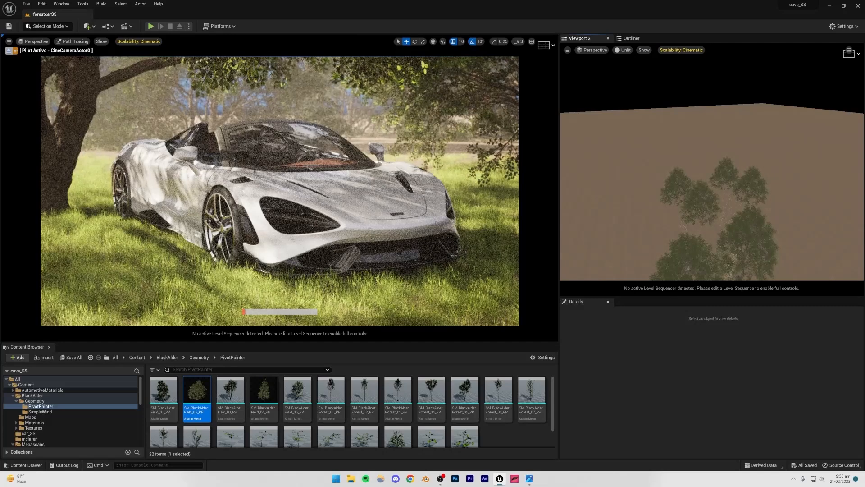
- Override Reference Atmosphere in the PathTracing settings of PostProcessVolume and enable it
click(622, 39)
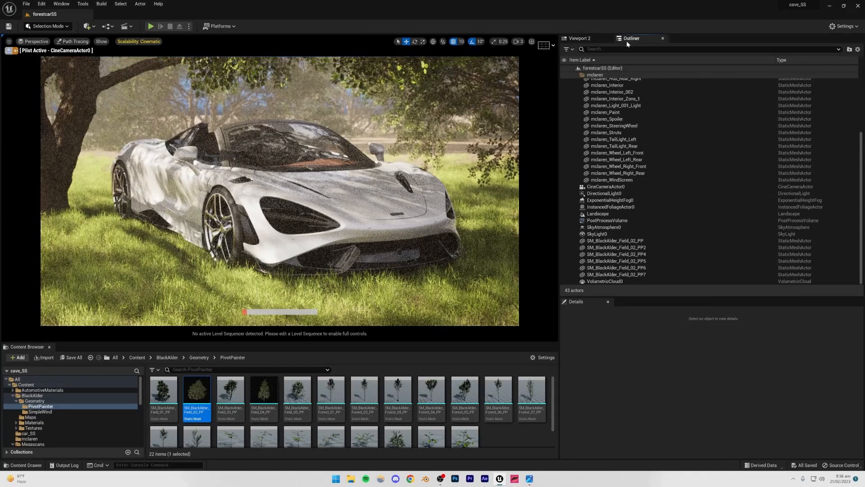
click(608, 220)
scroll(606, 384, down, 6)
scroll(608, 403, down, 10)
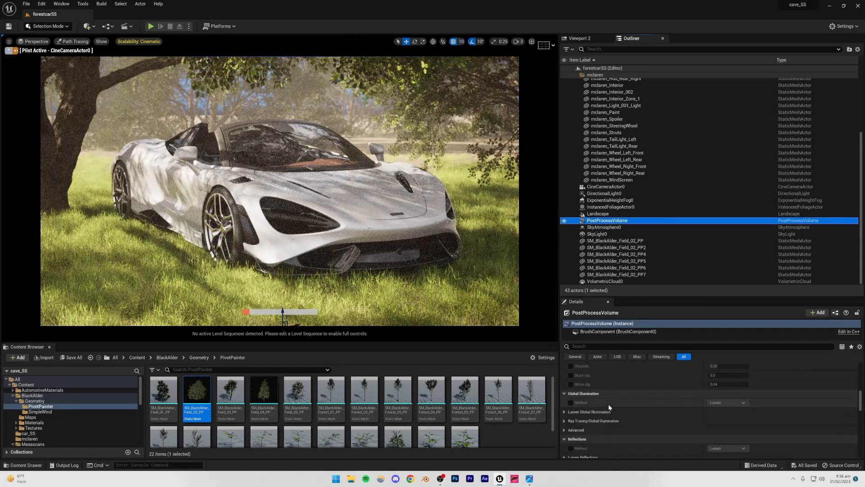
scroll(570, 419, down, 2)
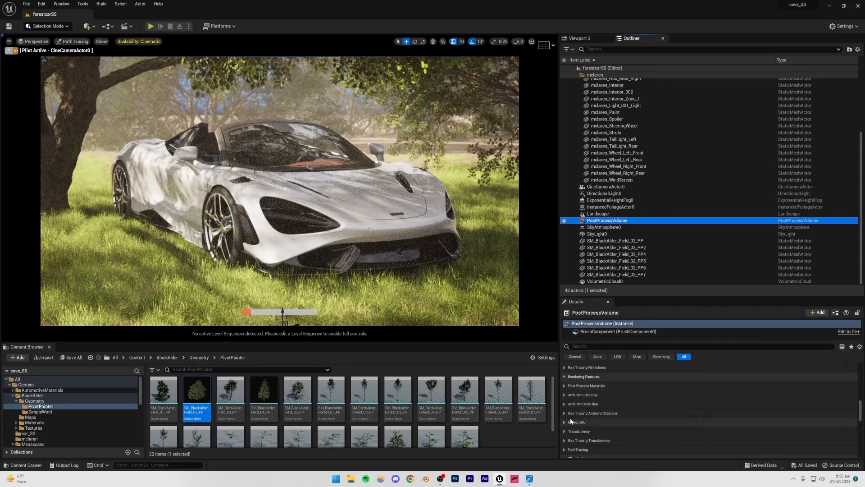
click(565, 451)
scroll(581, 448, down, 1)
scroll(581, 447, down, 3)
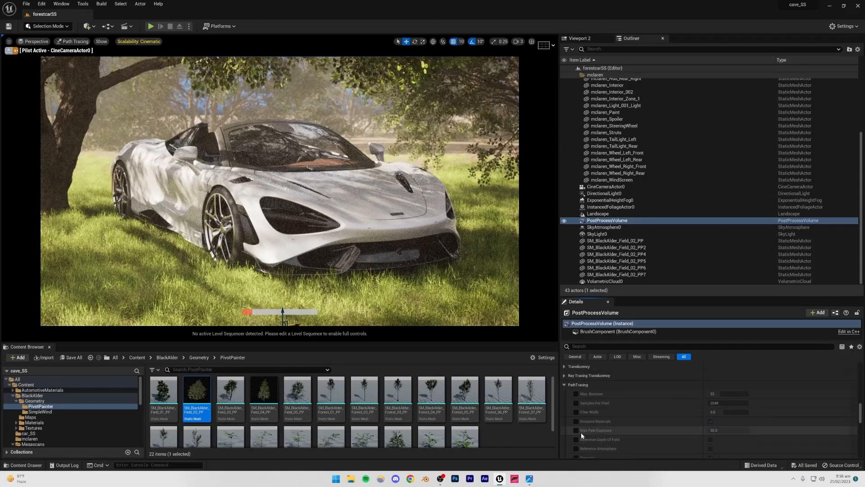
click(575, 437)
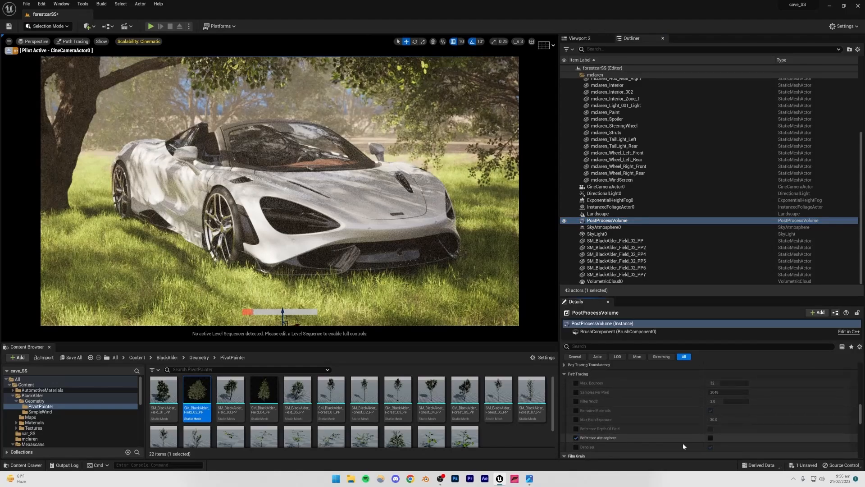
click(711, 438)
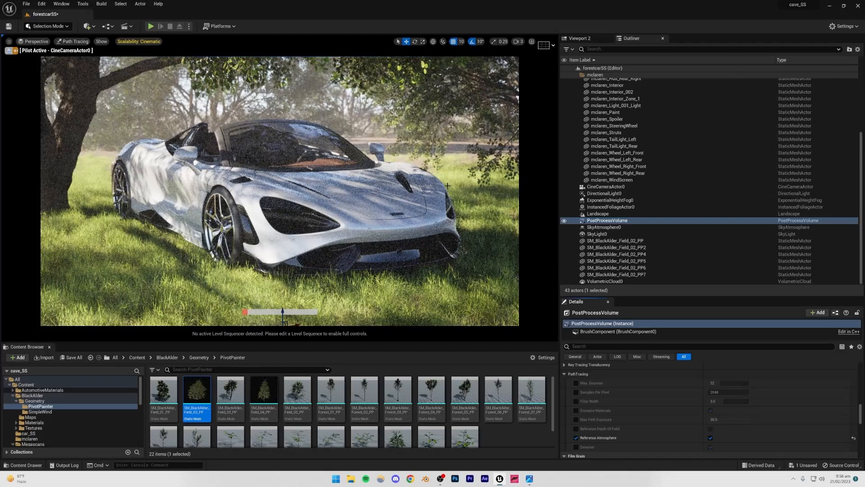
- Desaturate the Rayleigh Scattering colour of SkyAtmosphere0 to a pale blue, saturation 0.333333 (hex linear AAC2FF)
click(607, 227)
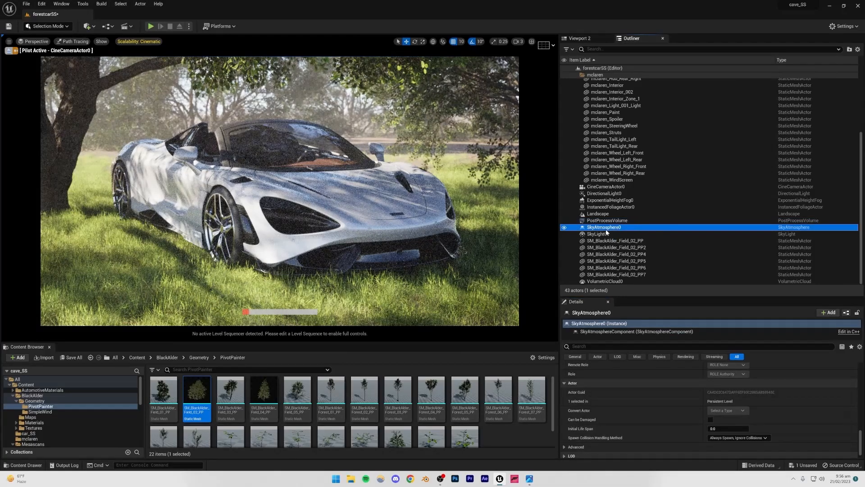
scroll(653, 387, up, 8)
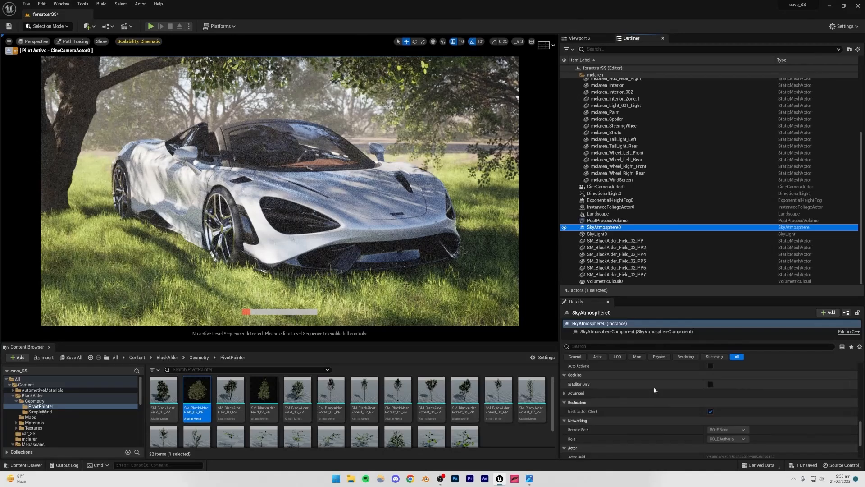
scroll(662, 397, up, 6)
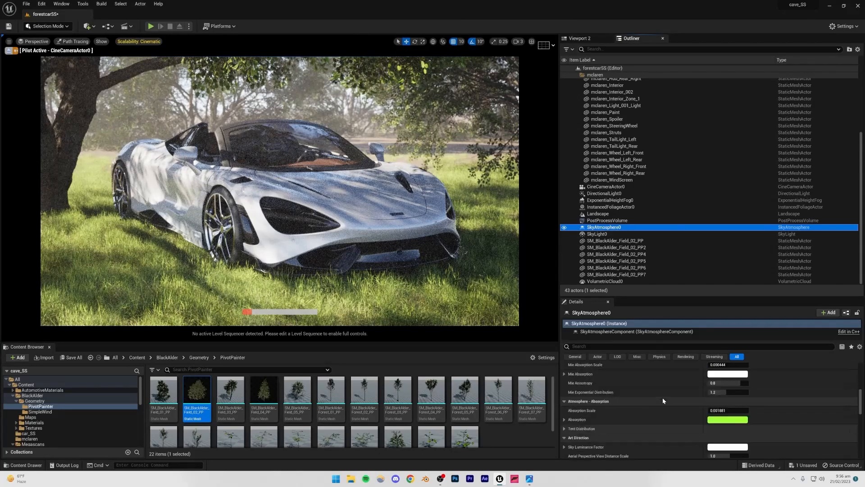
scroll(663, 396, up, 1)
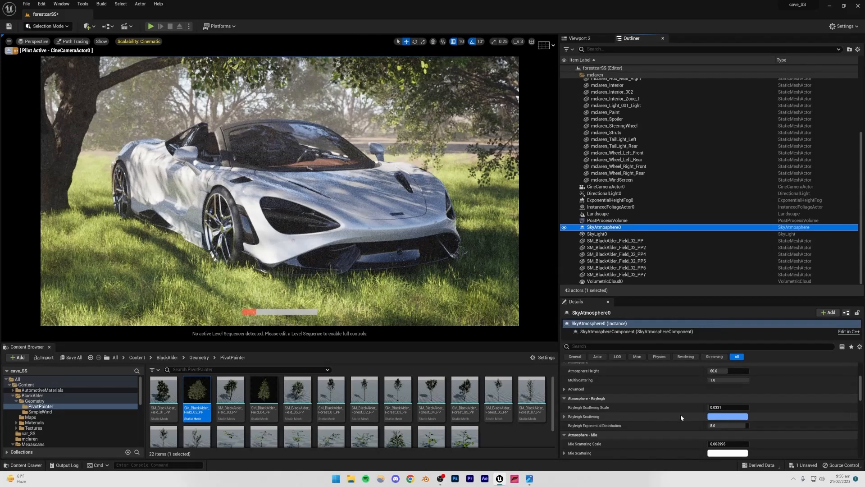
click(713, 417)
mouse_move(800, 344)
mouse_down()
mouse_move(798, 369)
mouse_move(799, 359)
mouse_up()
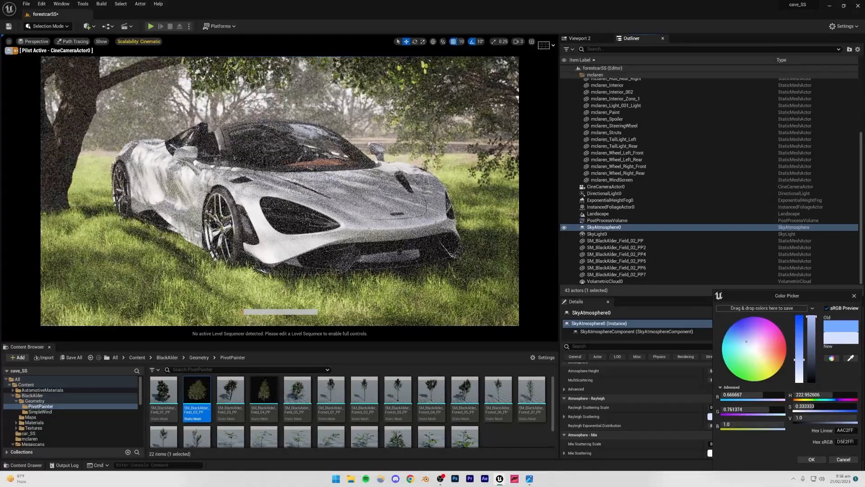
click(801, 459)
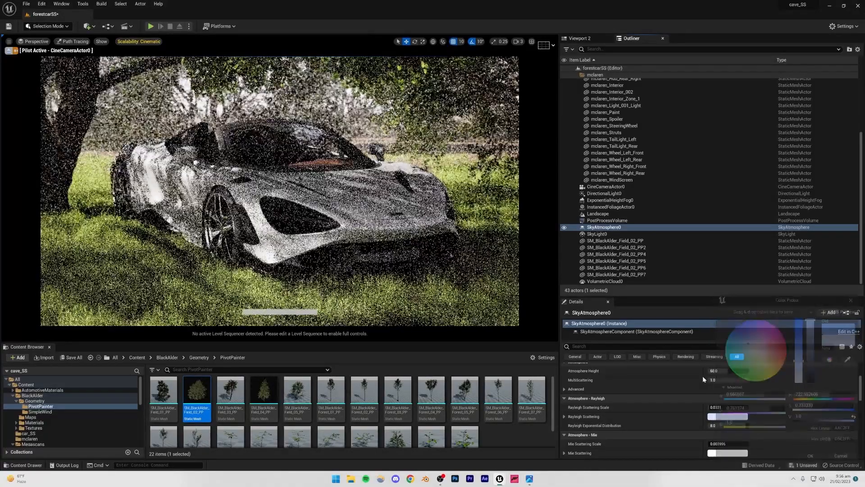
- Switch the camera view to Lit for comparison and back to Path Tracing
click(73, 41)
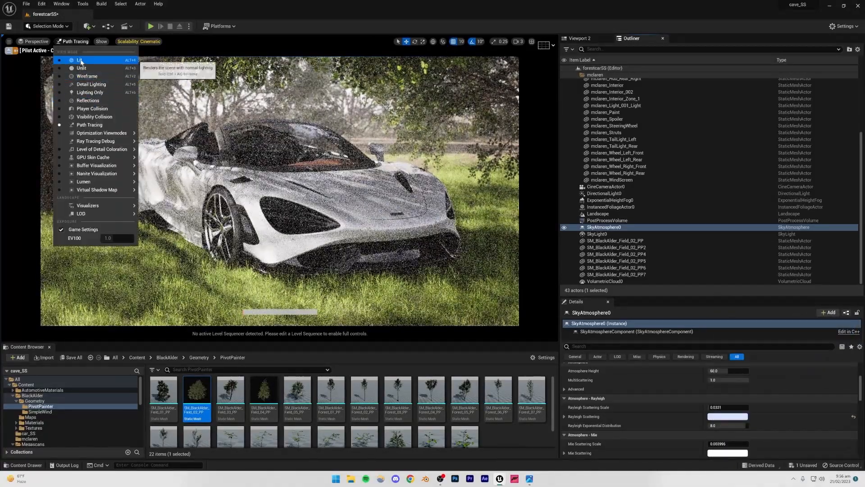
click(79, 59)
click(53, 43)
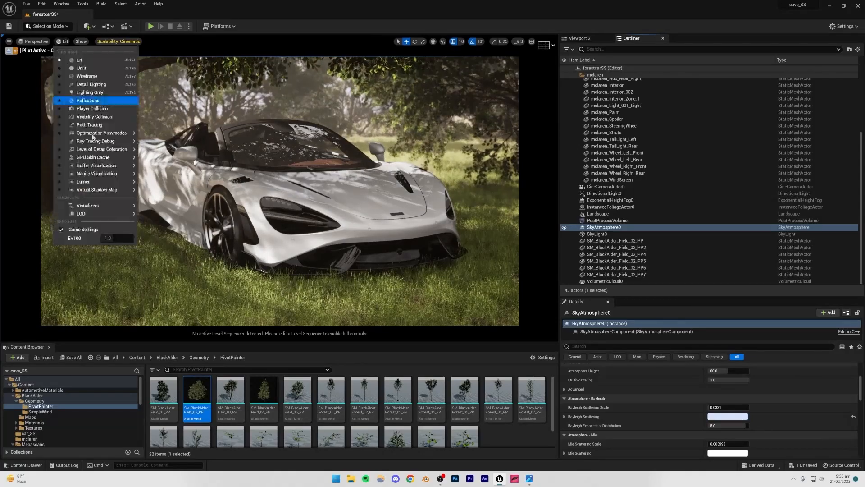
click(90, 125)
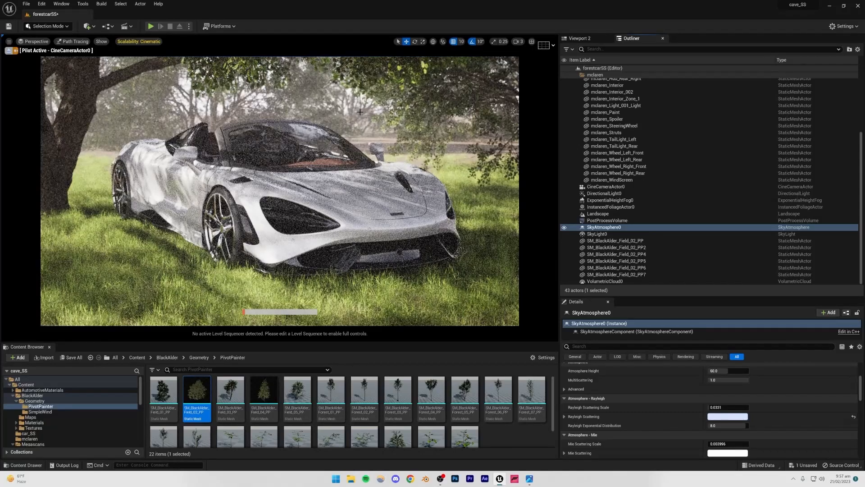
- Select the four background alder trees, including SM_BlackAlder_Field_02_PP7, reposition them slightly together behind the car, and clear the selection
click(377, 110)
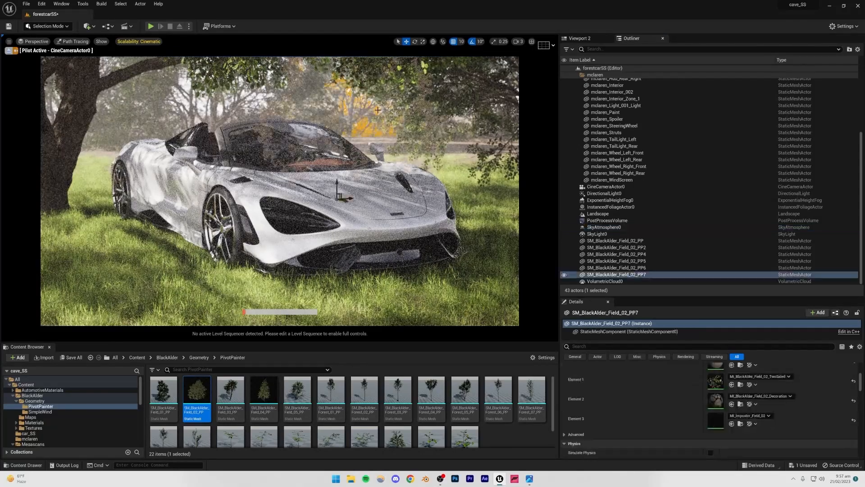
click(596, 40)
ctrl+click(699, 202)
ctrl+click(676, 194)
ctrl+click(753, 198)
drag(754, 205, 772, 224)
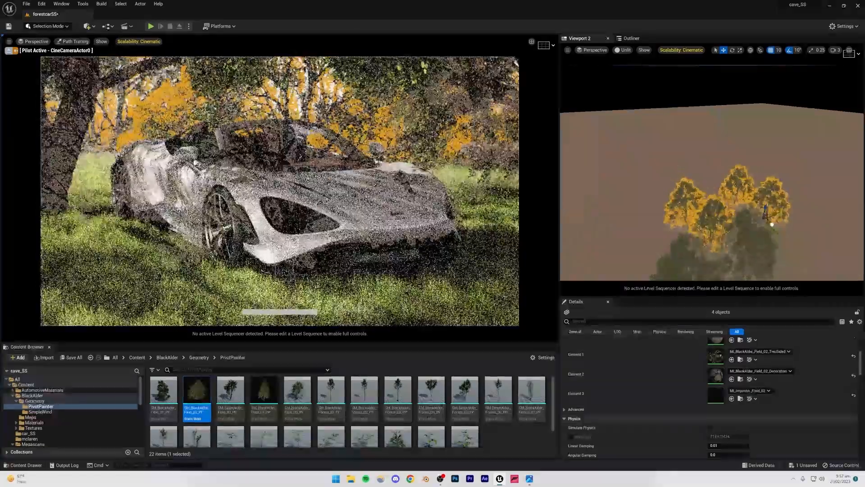
click(668, 104)
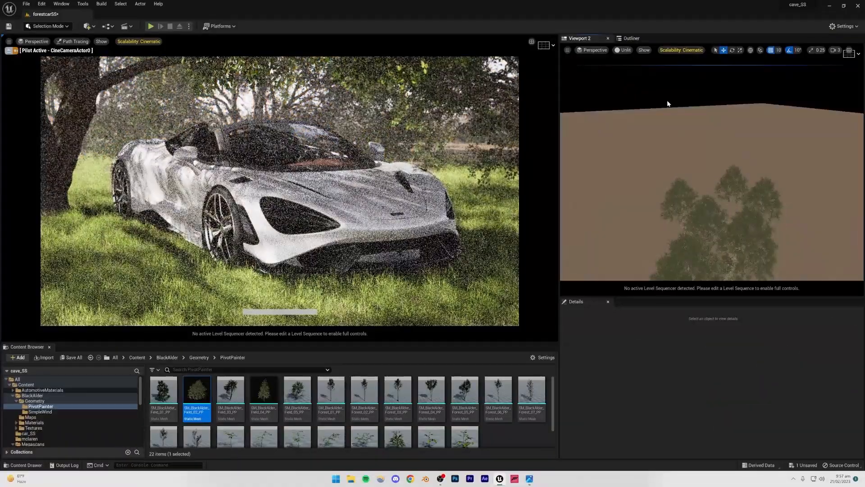
key(ctrl+z)
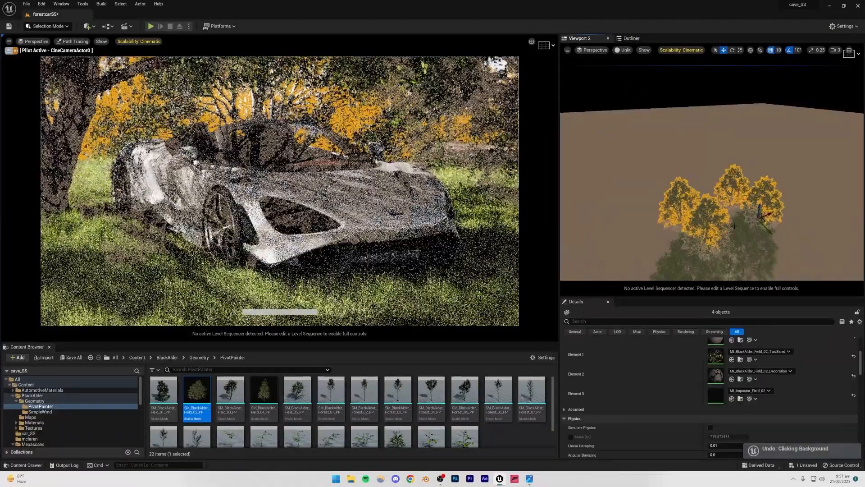
drag(760, 221, 757, 207)
click(632, 99)
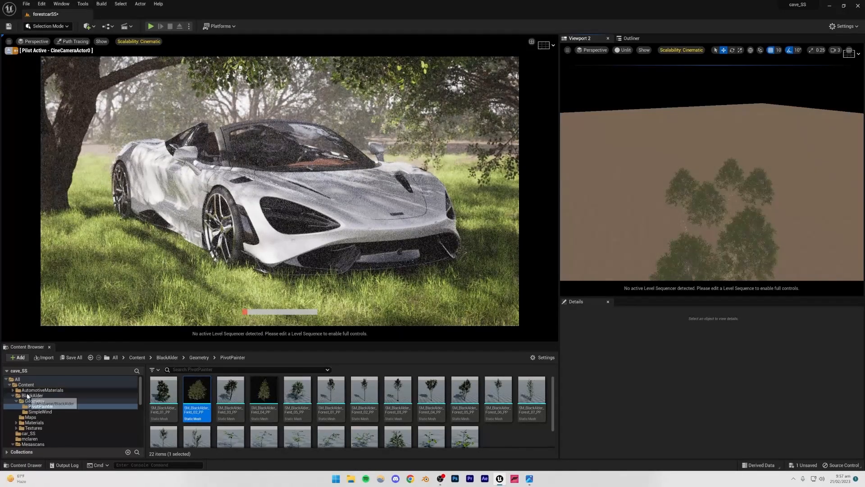
- Move the headlight cover mclaren_HeadLight_Right aside and select the lamp mesh mclaren_Light_001_Light behind it
click(291, 215)
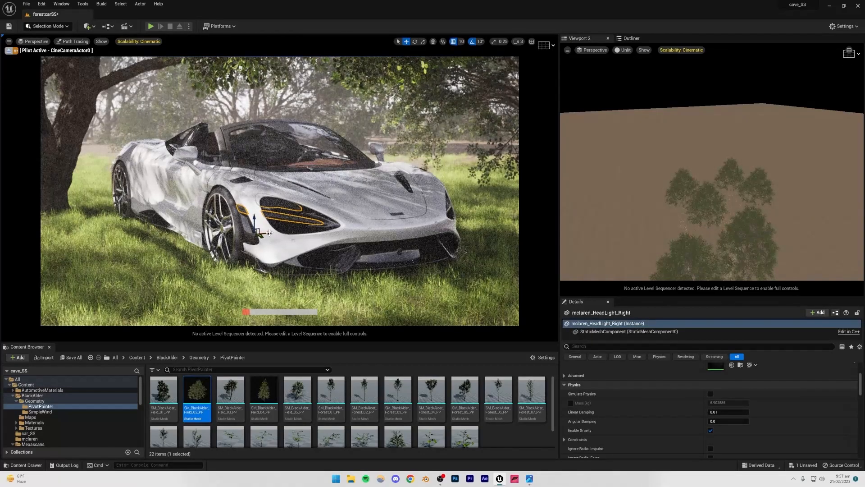
drag(269, 232, 244, 234)
click(288, 216)
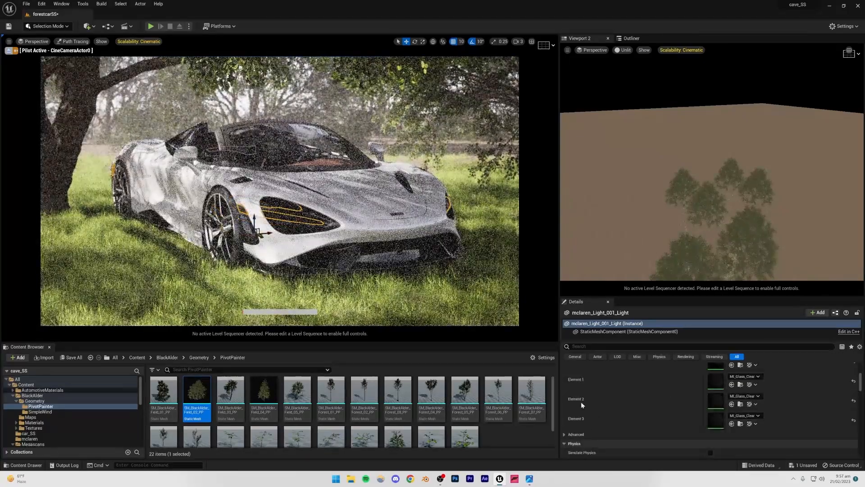
- Open the AutomotiveMaterials exterior Lights folder containing the lamp materials
scroll(38, 425, down, 3)
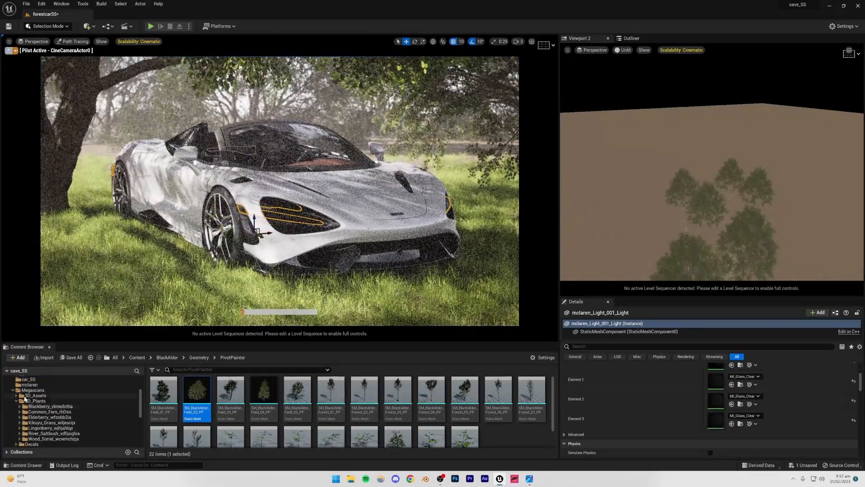
scroll(25, 399, up, 3)
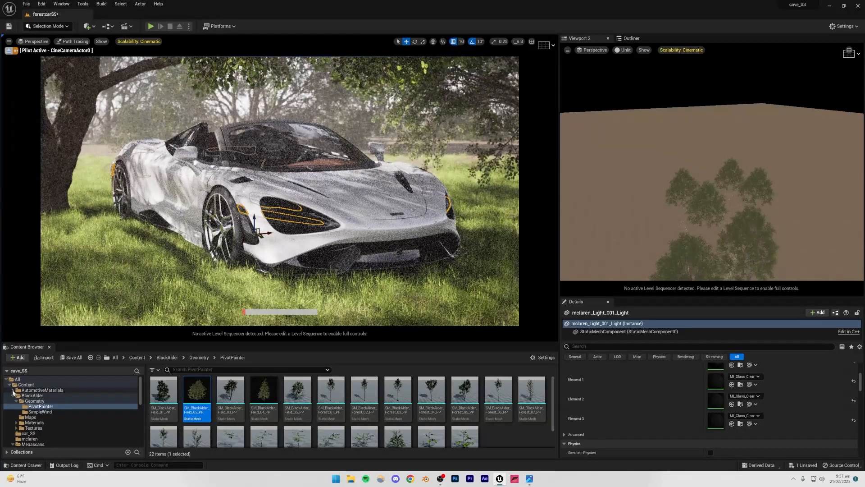
click(13, 389)
click(16, 416)
click(20, 422)
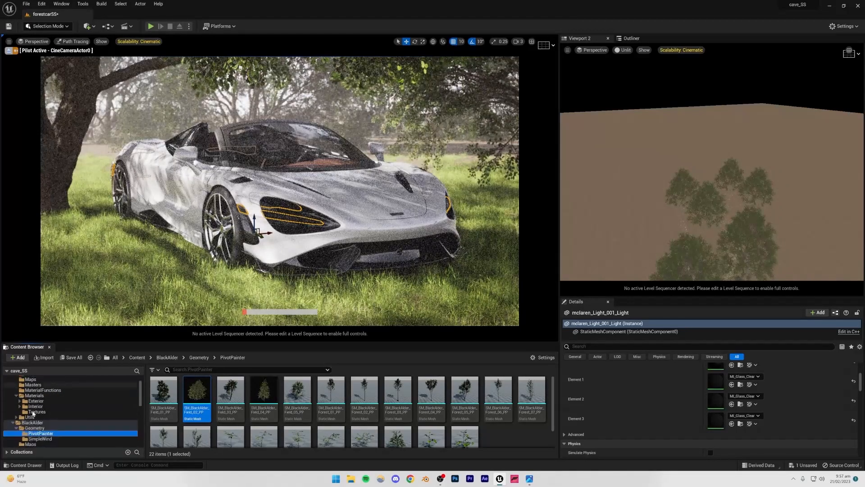
scroll(26, 406, down, 3)
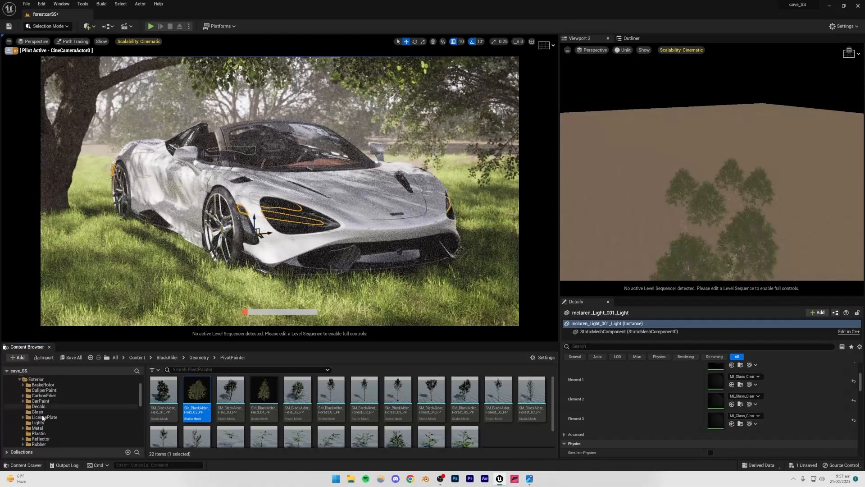
click(37, 422)
- Assign MI_Lamp_White to Element 1 and Element 2 of mclaren_Light_001_Light, undoing a try on Element 3
drag(224, 390, 714, 381)
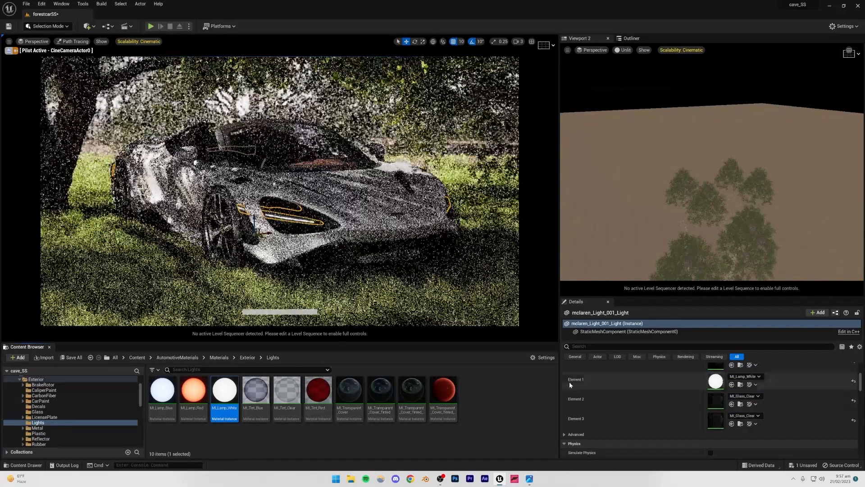
scroll(658, 411, up, 1)
drag(230, 392, 715, 450)
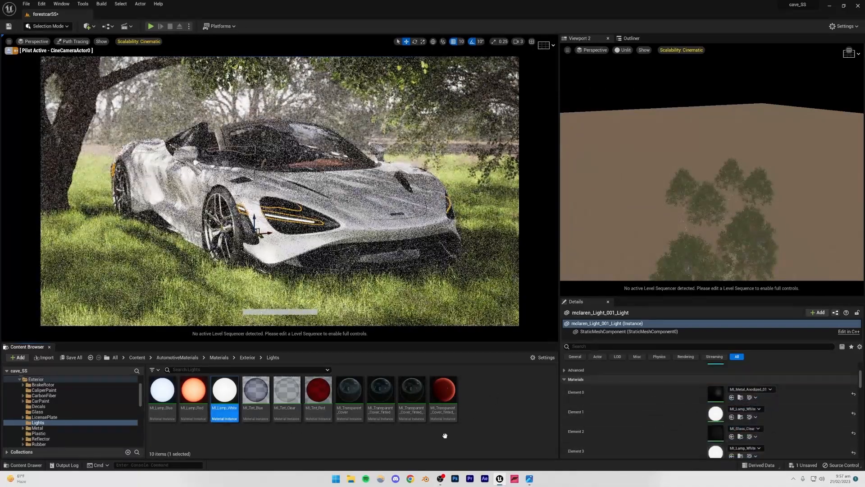
key(ctrl+z)
drag(230, 395, 714, 431)
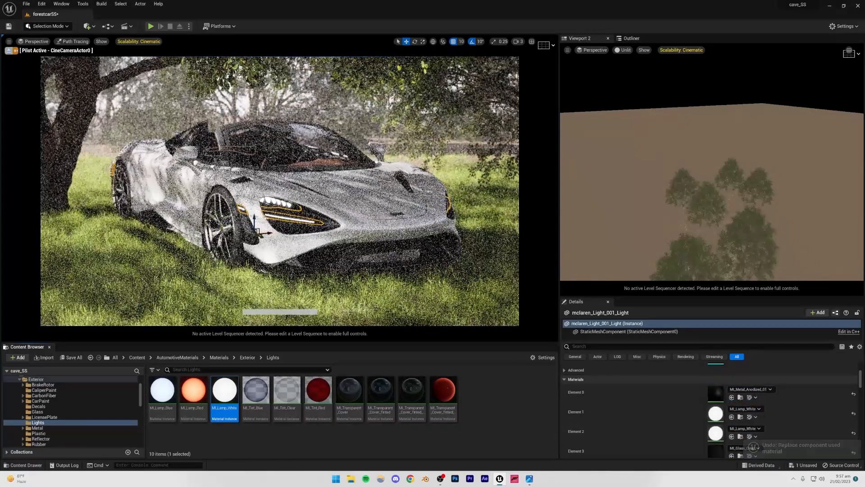
- Move the headlight cover mclaren_HeadLight_Right back over the lamps and clear the selection
click(251, 209)
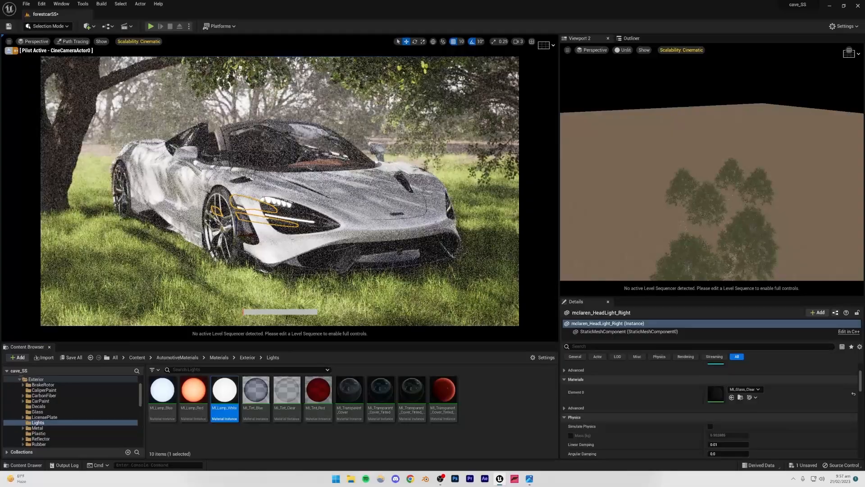
drag(251, 231, 276, 231)
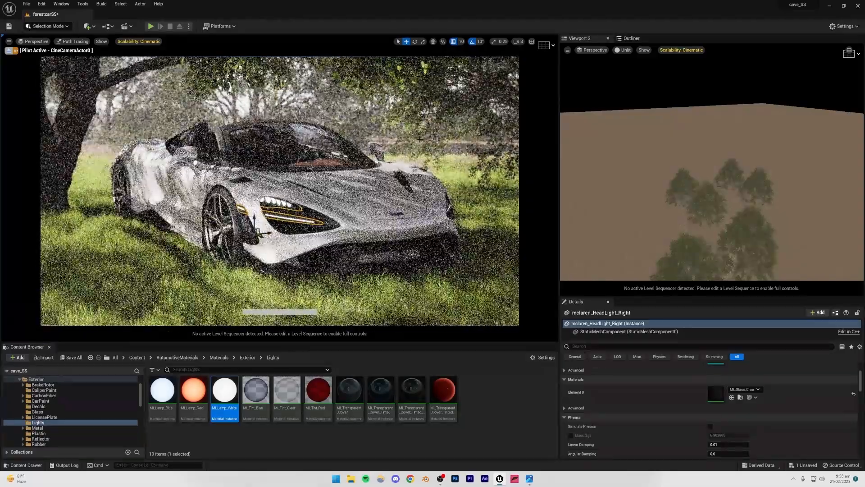
click(276, 288)
key(Escape)
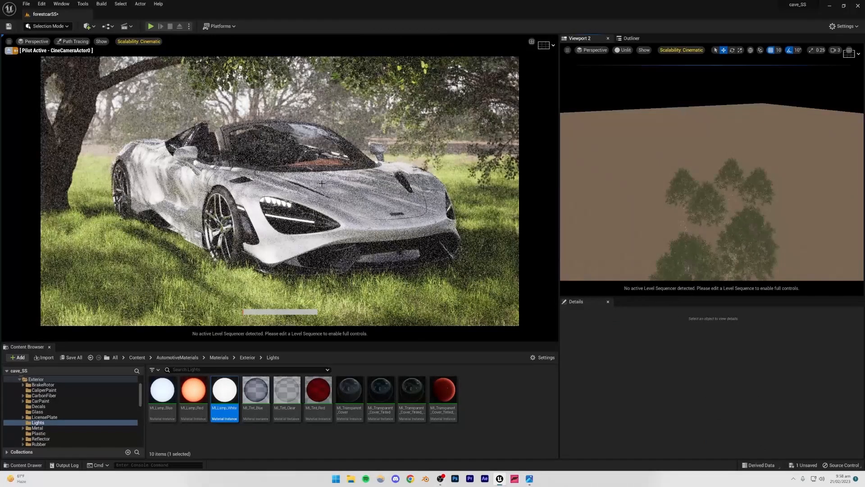
- Set the PostProcessVolume's Bloom method to Convolution and enable its Bloom intensity override
click(630, 38)
click(613, 220)
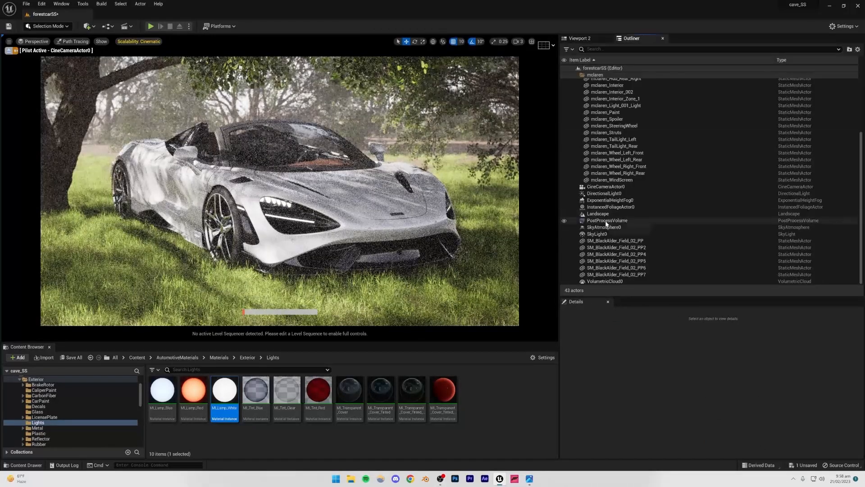
scroll(594, 402, up, 3)
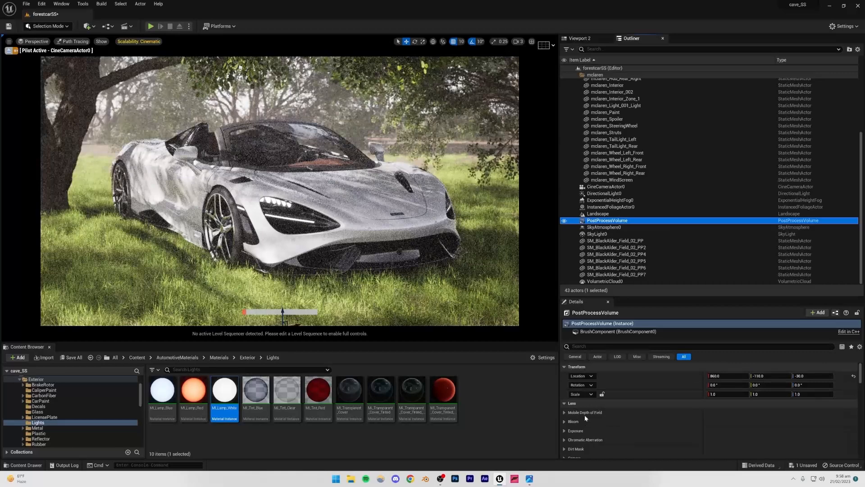
click(565, 421)
scroll(578, 418, down, 1)
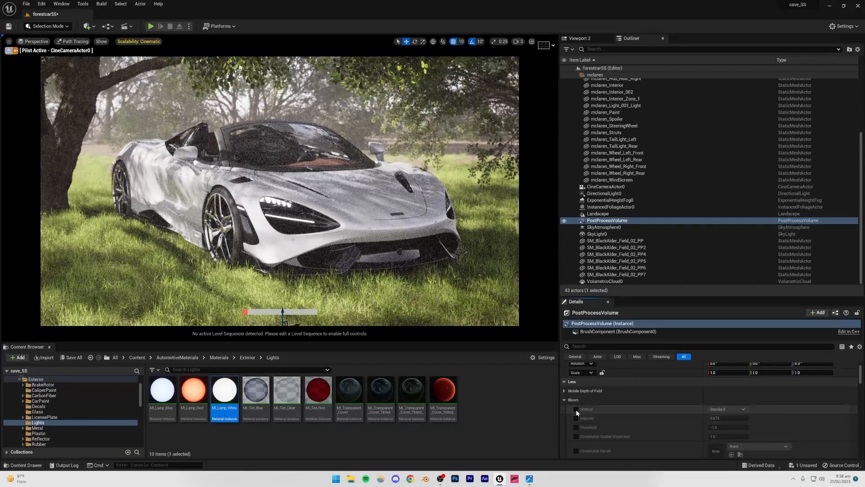
click(727, 408)
click(721, 421)
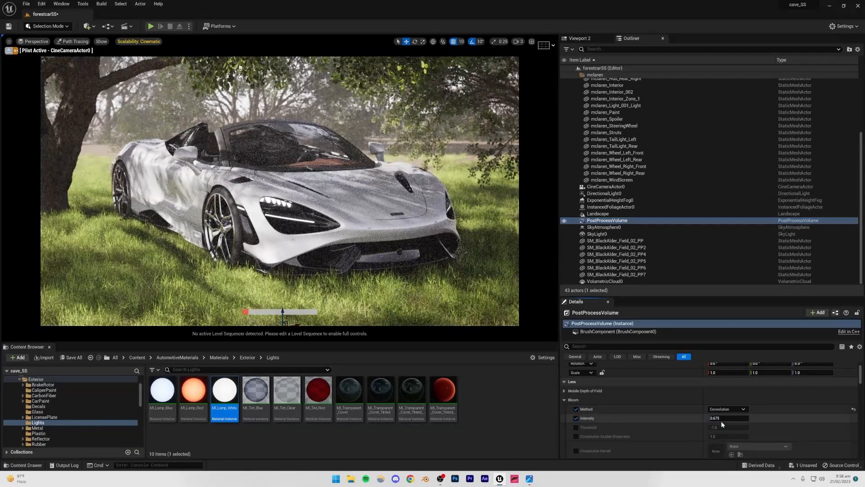
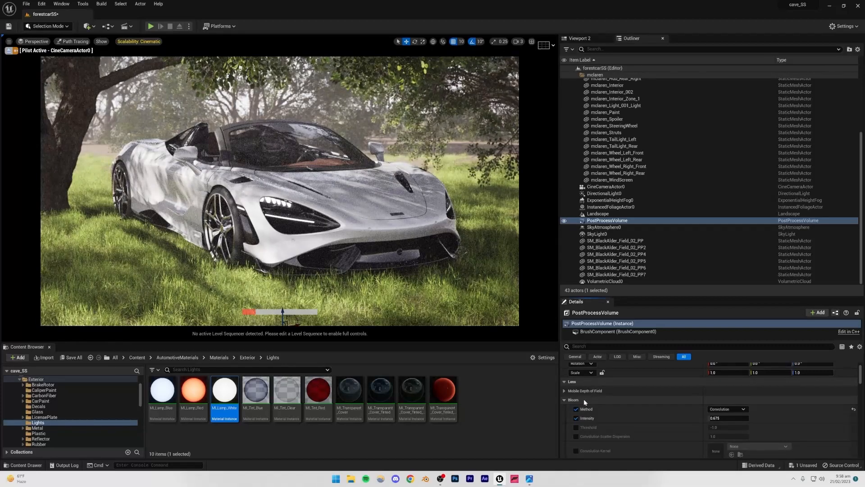
click(599, 401)
- Enable Chromatic Aberration on the post process volume with an intensity of 0.2
scroll(581, 394, down, 1)
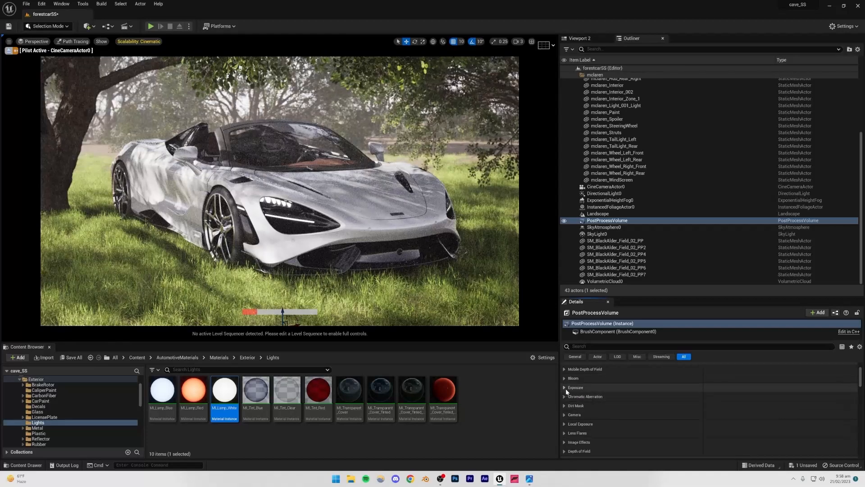
scroll(602, 397, down, 1)
scroll(601, 396, down, 1)
click(572, 378)
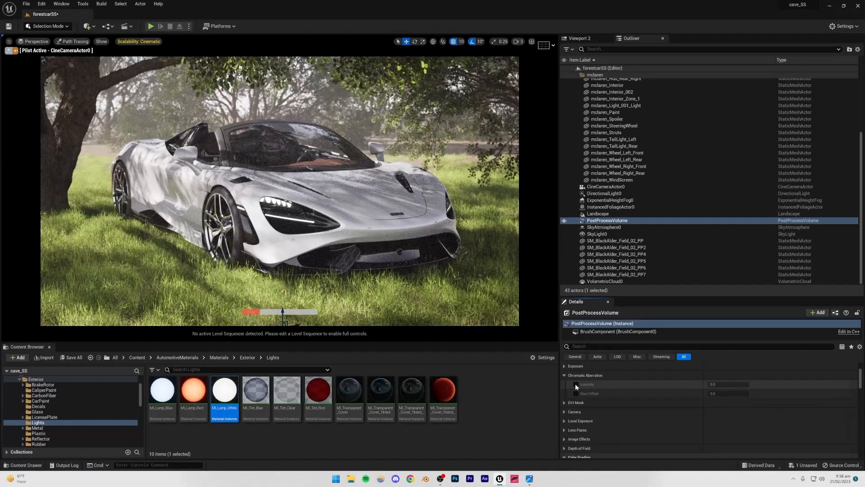
click(725, 386)
key(Return)
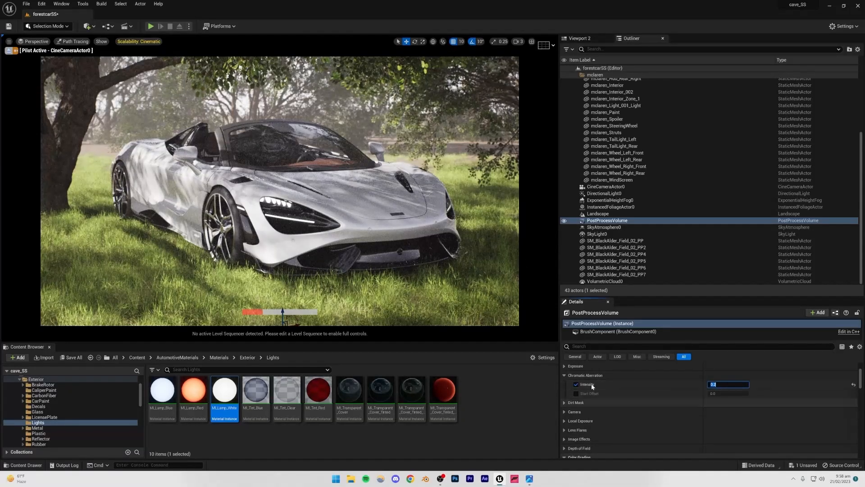
- Inspect the Lens Flares settings of the post process volume, including its intensity option
scroll(615, 399, down, 4)
click(577, 389)
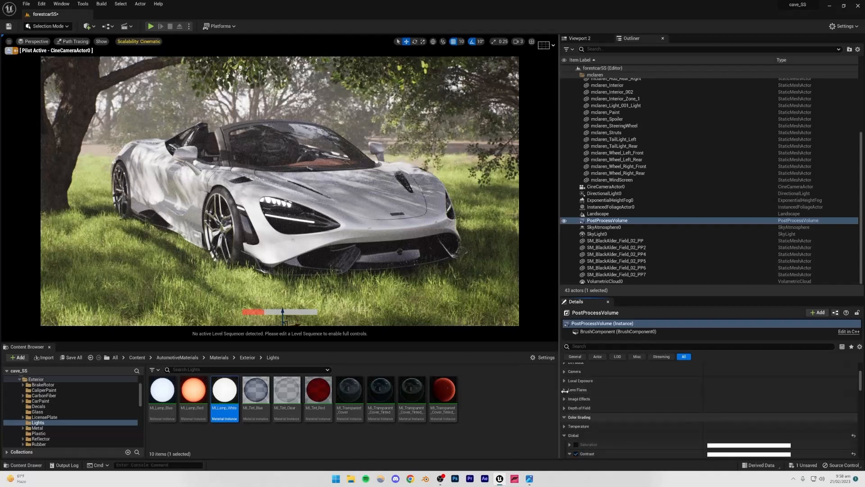
click(576, 399)
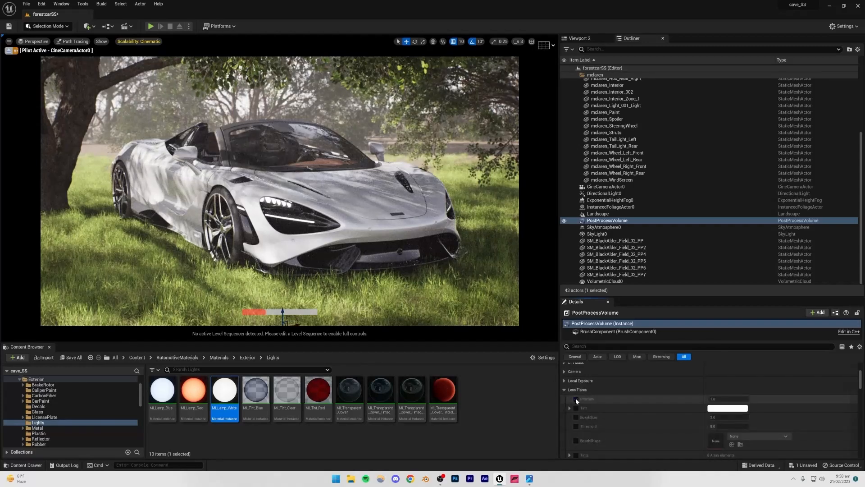
click(565, 390)
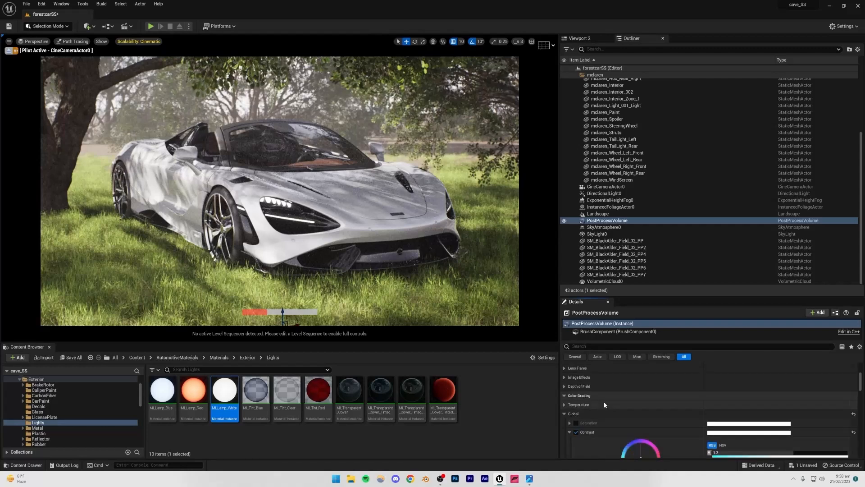
- Enable Reference Depth Of Field in the path tracing settings of the PostProcessVolume
scroll(604, 402, down, 1)
scroll(603, 399, down, 1)
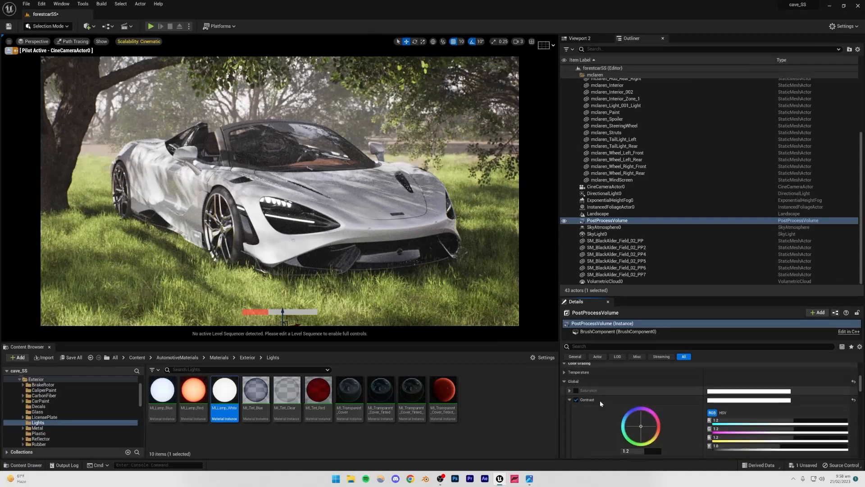
scroll(577, 393, down, 1)
click(569, 378)
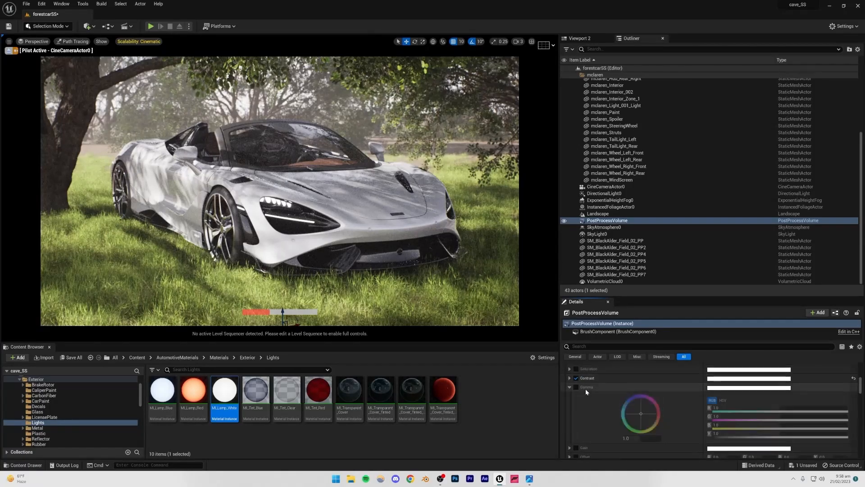
scroll(585, 389, down, 5)
scroll(585, 387, down, 6)
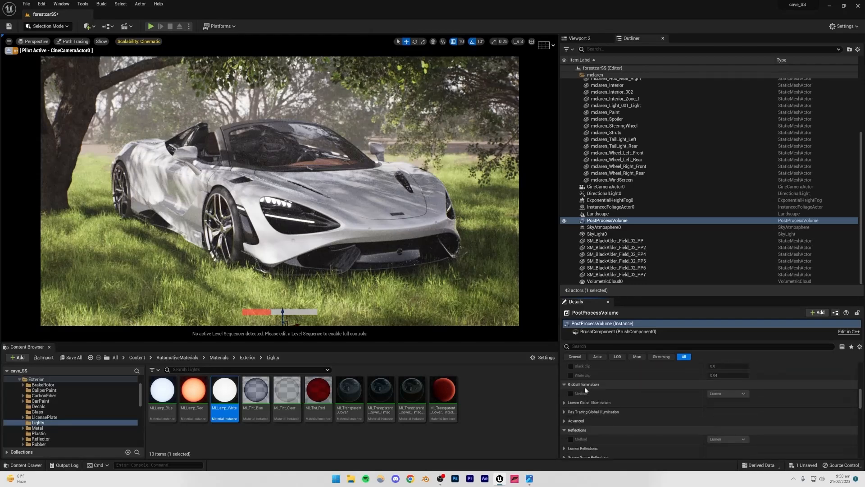
scroll(585, 387, down, 2)
click(576, 398)
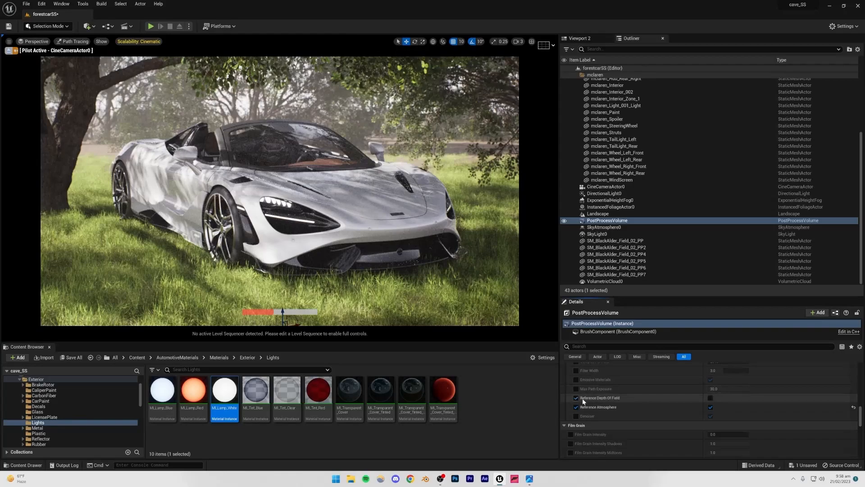
click(710, 398)
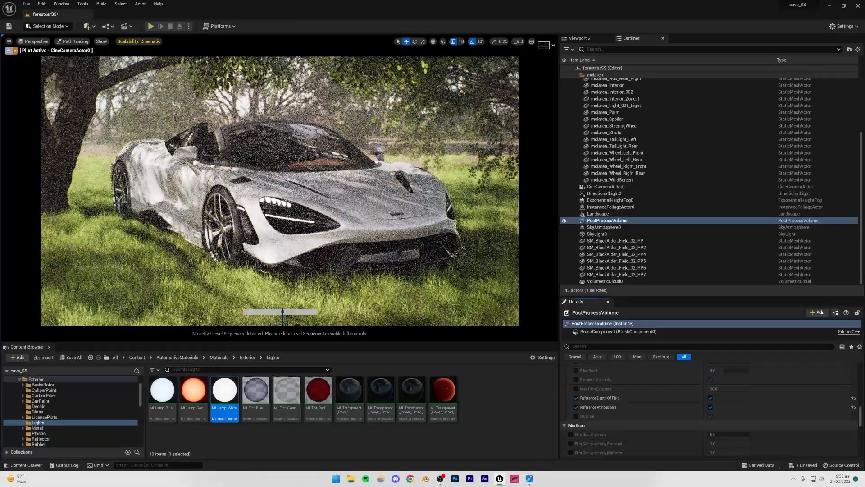
- Capture a high resolution screenshot of the piloted camera view at size multiplier 1.0 and close the screenshot dialog
click(9, 42)
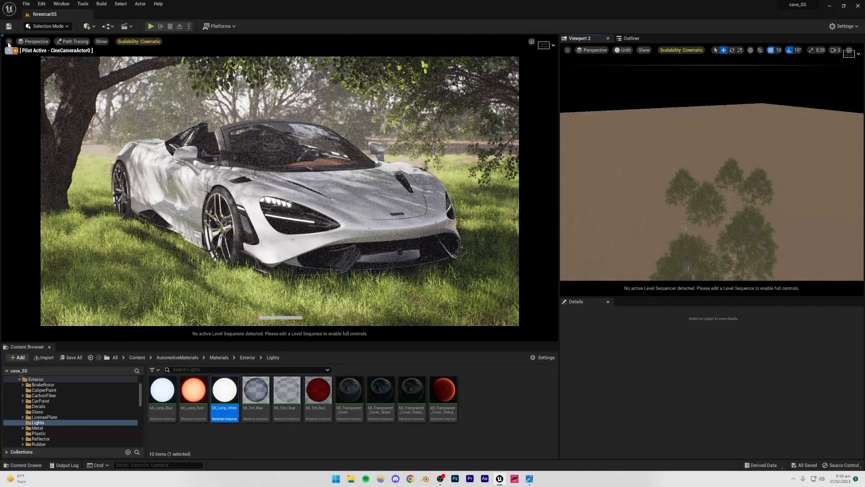
click(9, 42)
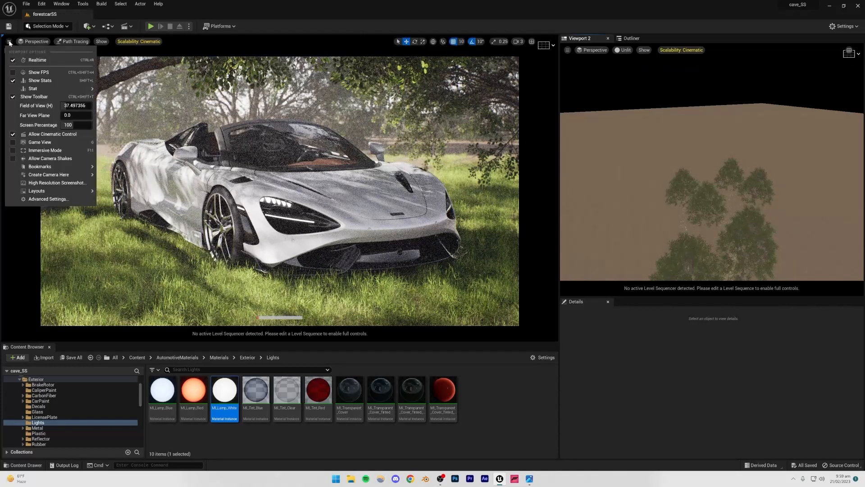
click(47, 183)
click(496, 283)
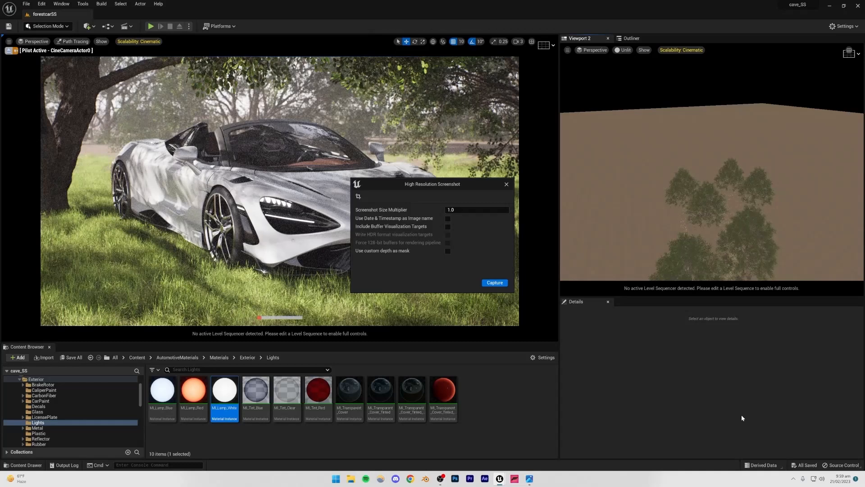
click(506, 184)
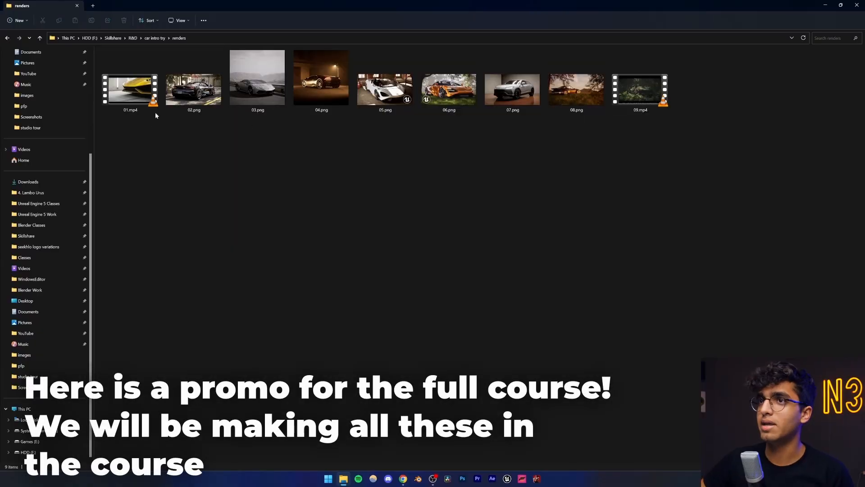
- Play 01.mp4 from the renders folder in VLC media player, and close the player
double_click(154, 114)
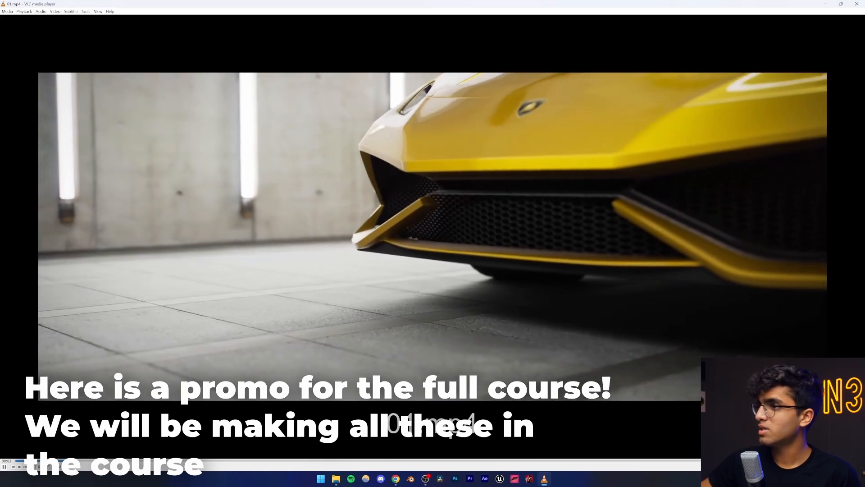
double_click(648, 331)
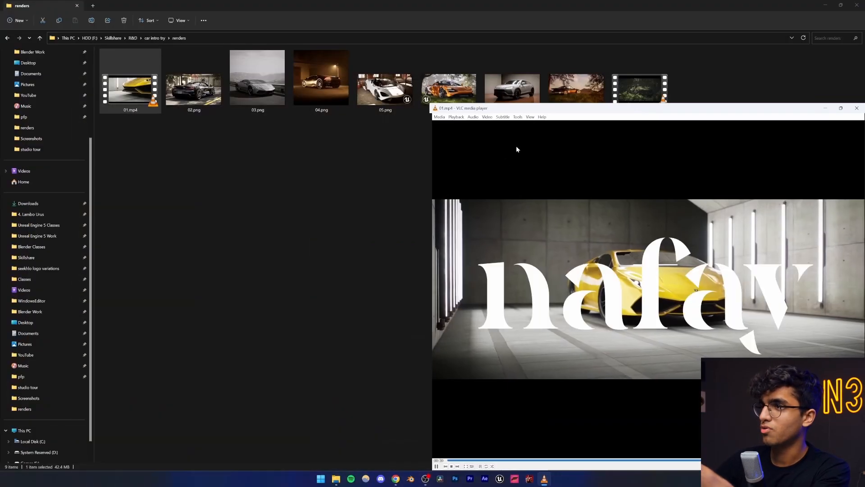
drag(536, 111, 134, 72)
drag(617, 80, 465, 100)
click(726, 92)
click(227, 183)
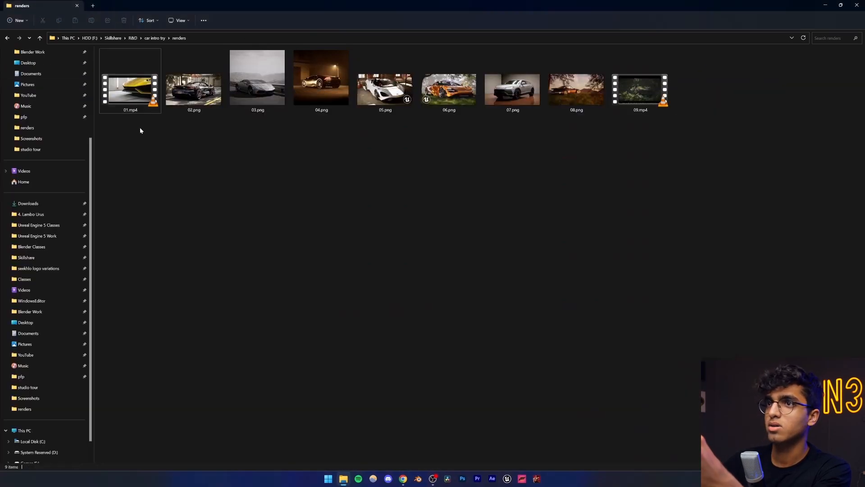
- View the renders 02.png, 03.png and 04.png enlarged in a maximized image viewer
double_click(193, 89)
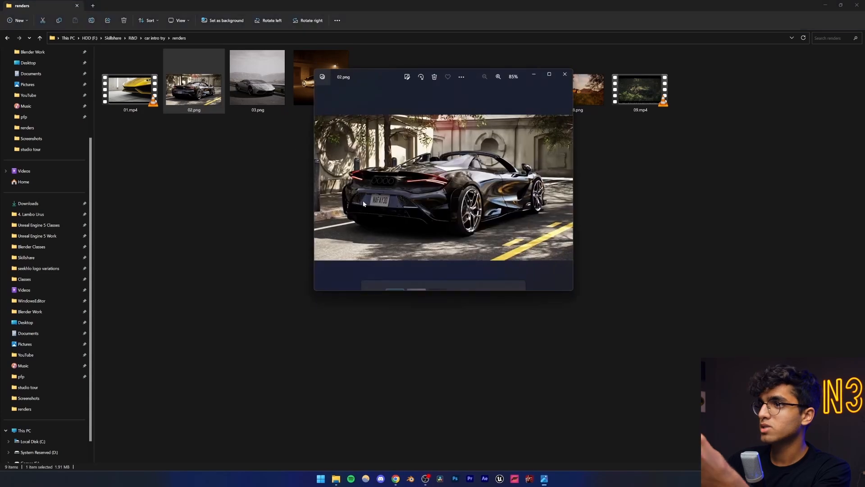
double_click(474, 69)
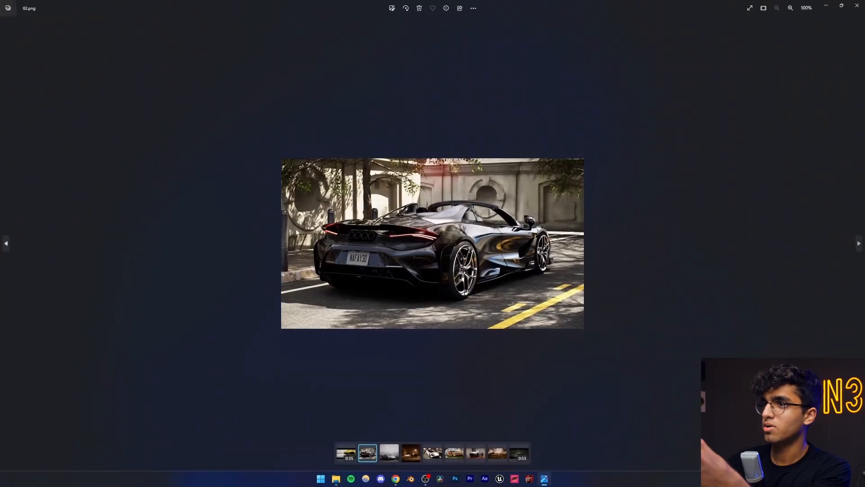
scroll(419, 253, up, 3)
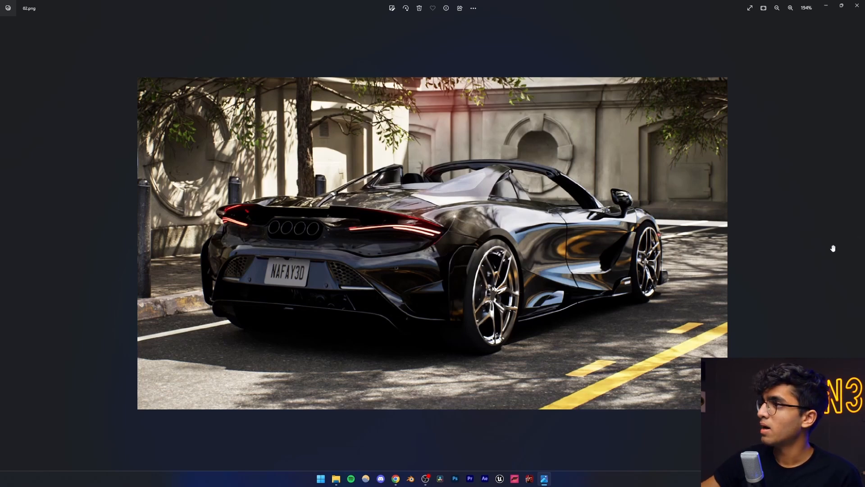
click(858, 244)
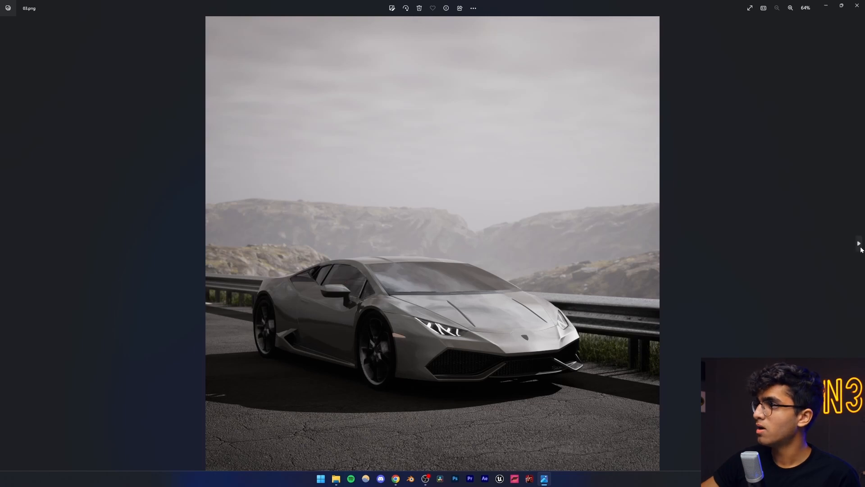
click(859, 244)
scroll(426, 265, up, 4)
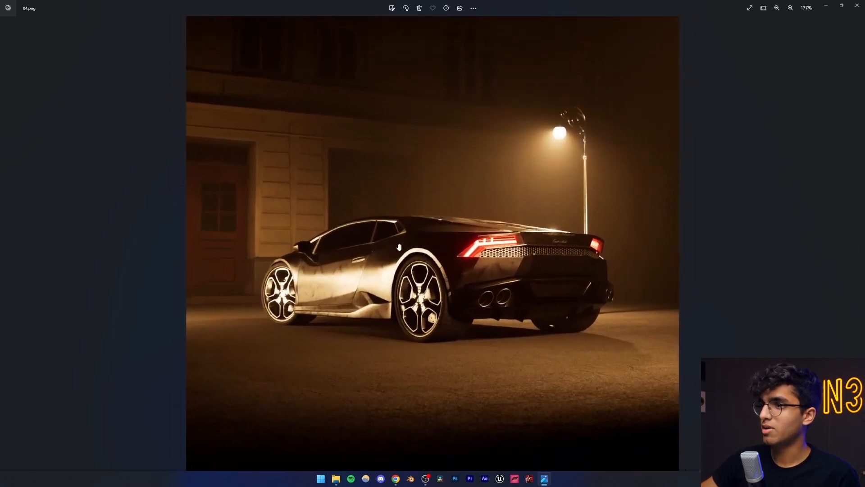
scroll(527, 203, down, 1)
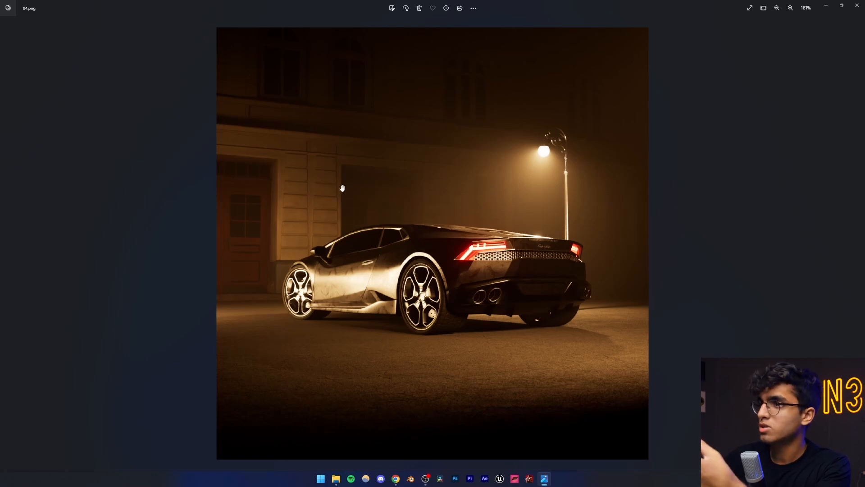
- Go back through 03.png to 02.png for another look, and advance to the render 05.png
click(7, 245)
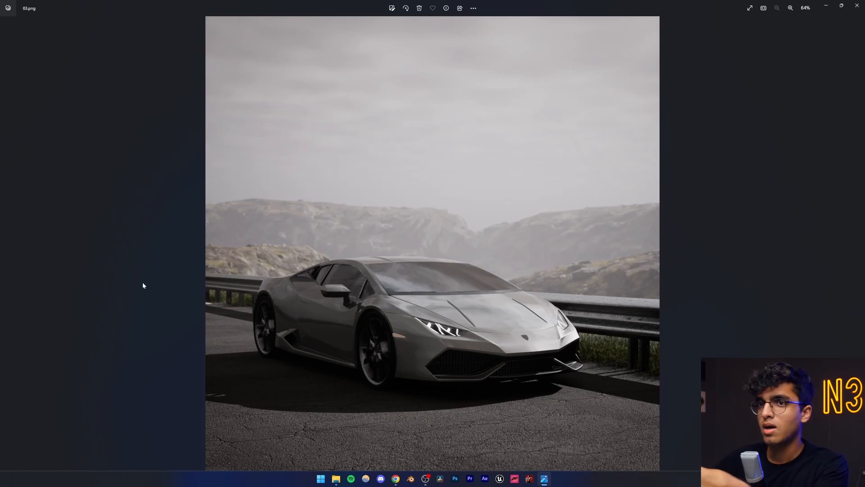
click(6, 244)
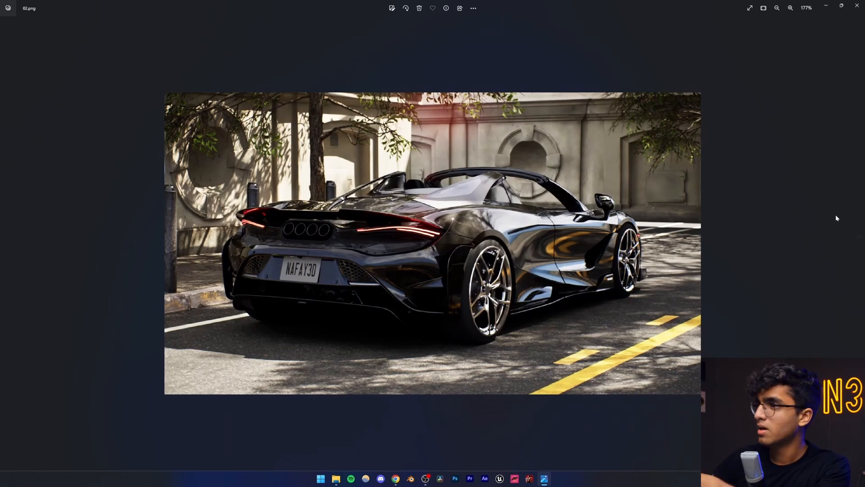
click(858, 243)
click(859, 244)
click(858, 243)
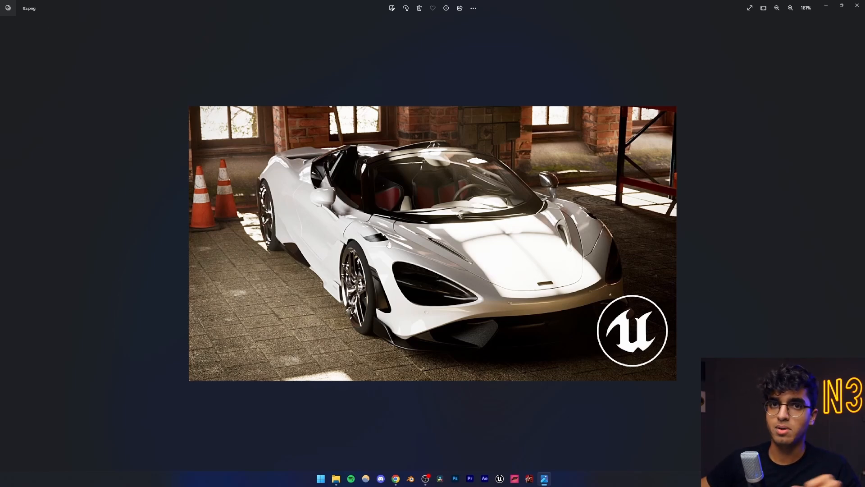
- View the renders 06.png, 07.png and 08.png one after another
click(856, 244)
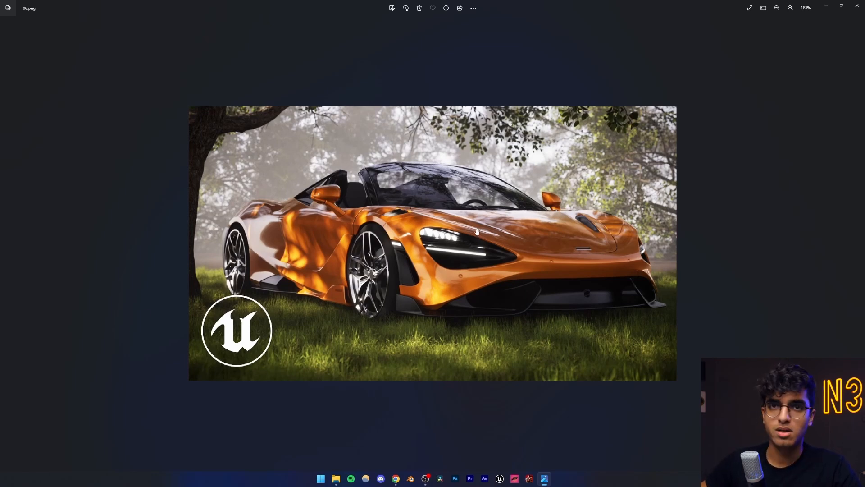
click(858, 240)
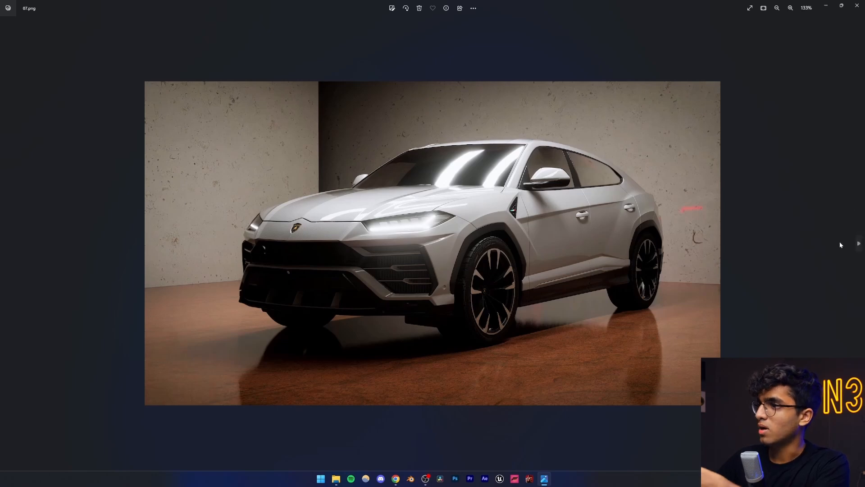
click(858, 243)
scroll(412, 243, up, 2)
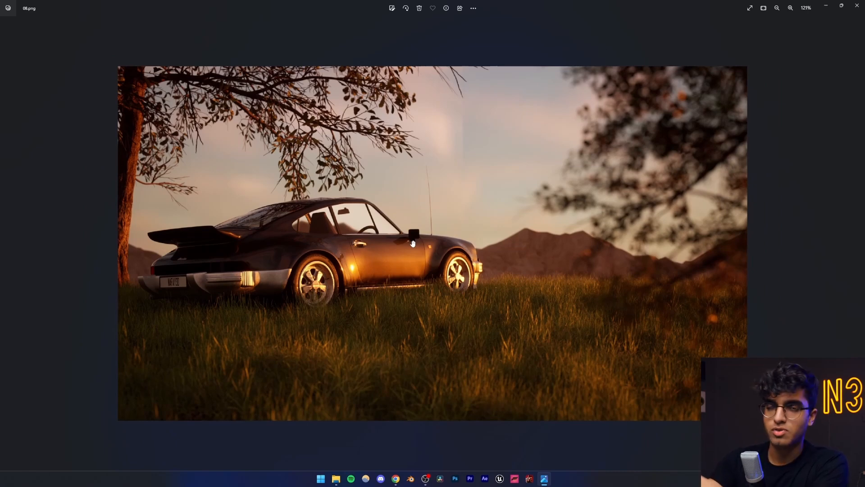
- Watch part of 09.mp4 in the image viewer, pause it and close the viewer
click(859, 246)
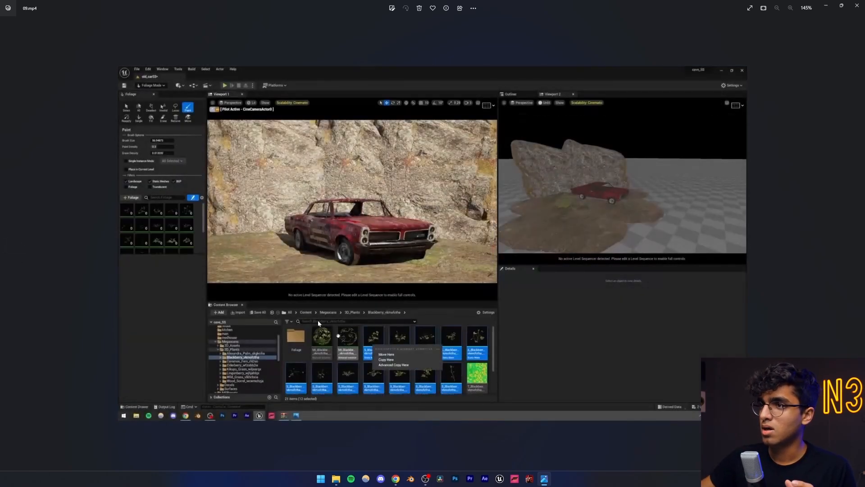
key(space)
click(856, 5)
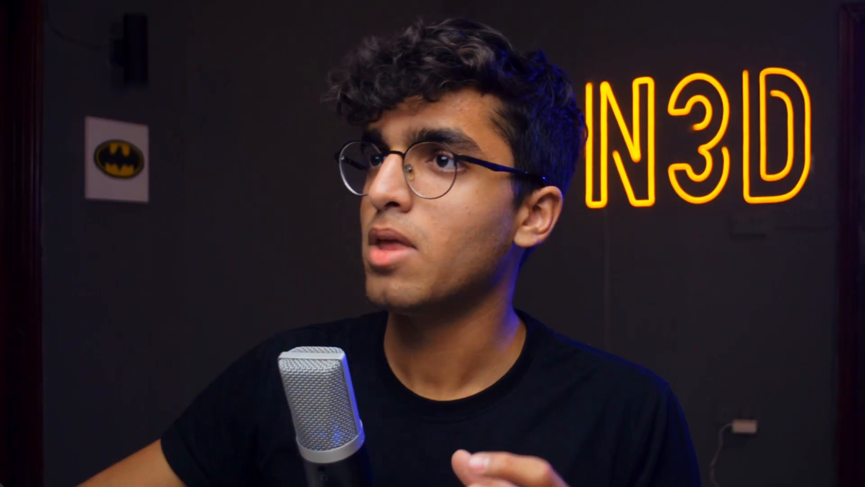